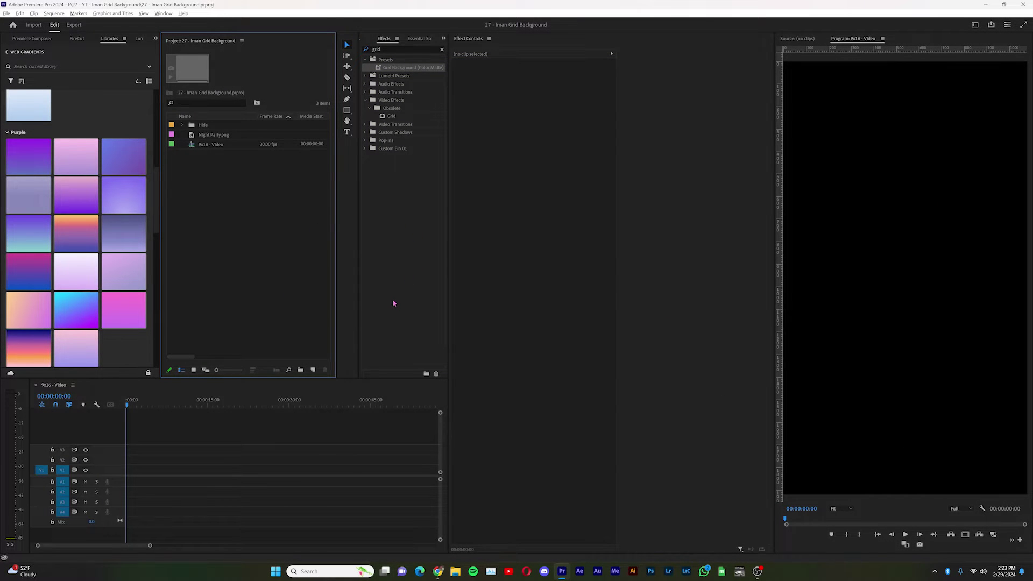
- Start a new 1080 × 1920 color matte at 30.00 fps with square pixels
{"action": "key", "text": "ctrl+n"}
{"action": "right_click", "coordinate": [247, 225]}
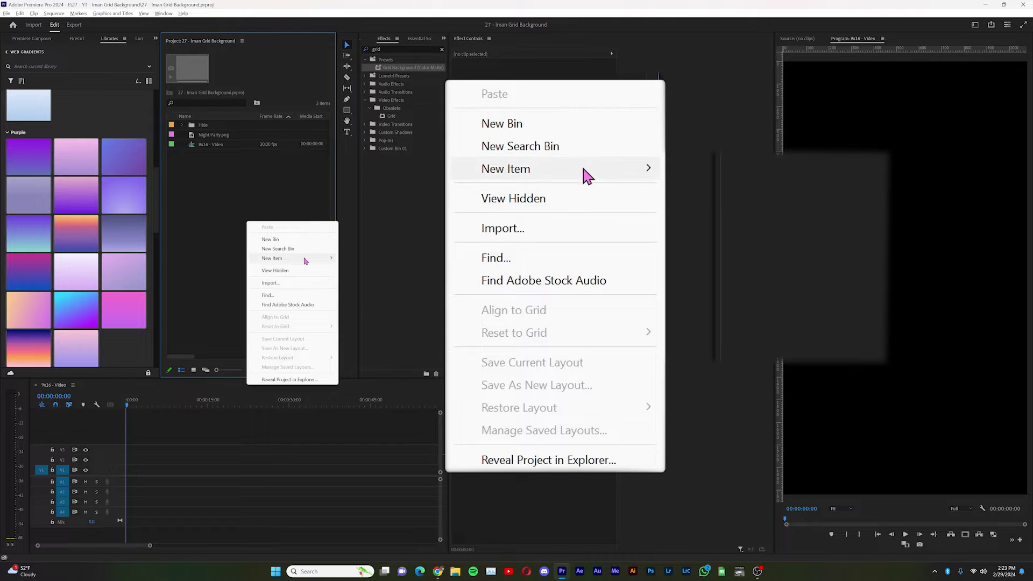
{"action": "mouse_move", "coordinate": [310, 260]}
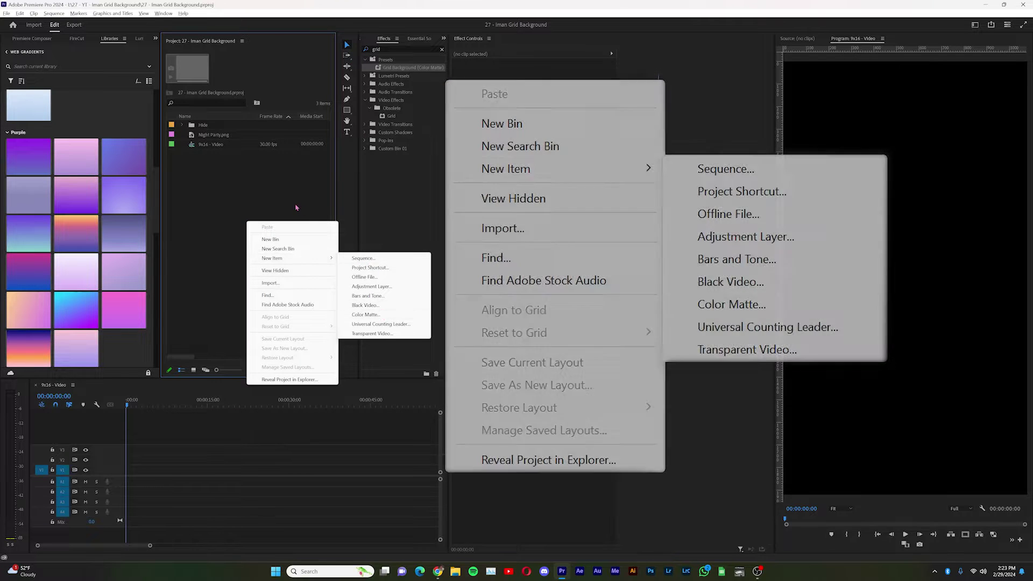
{"action": "left_click", "coordinate": [366, 314]}
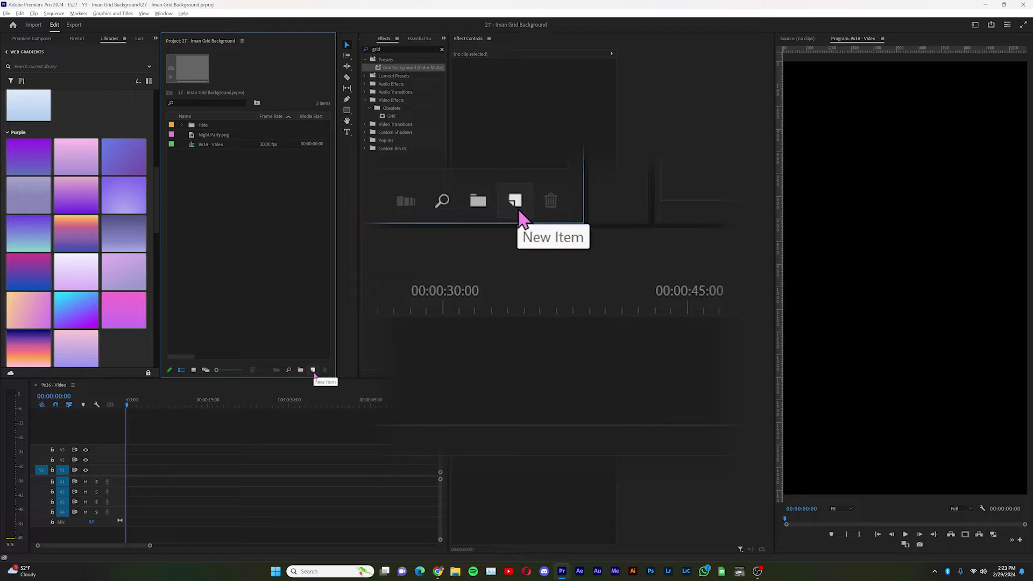
{"action": "left_click", "coordinate": [314, 375]}
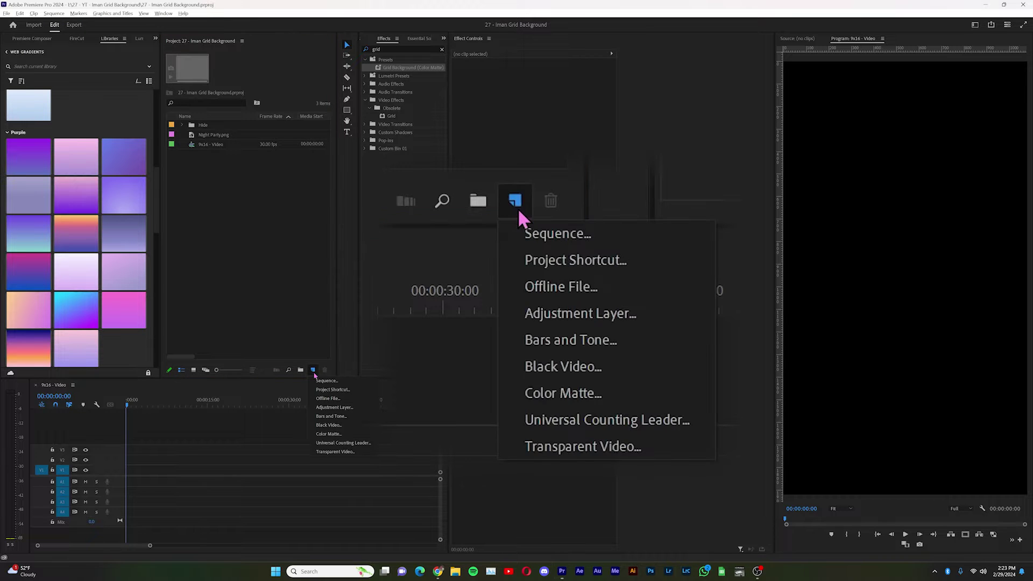
{"action": "left_click", "coordinate": [339, 434]}
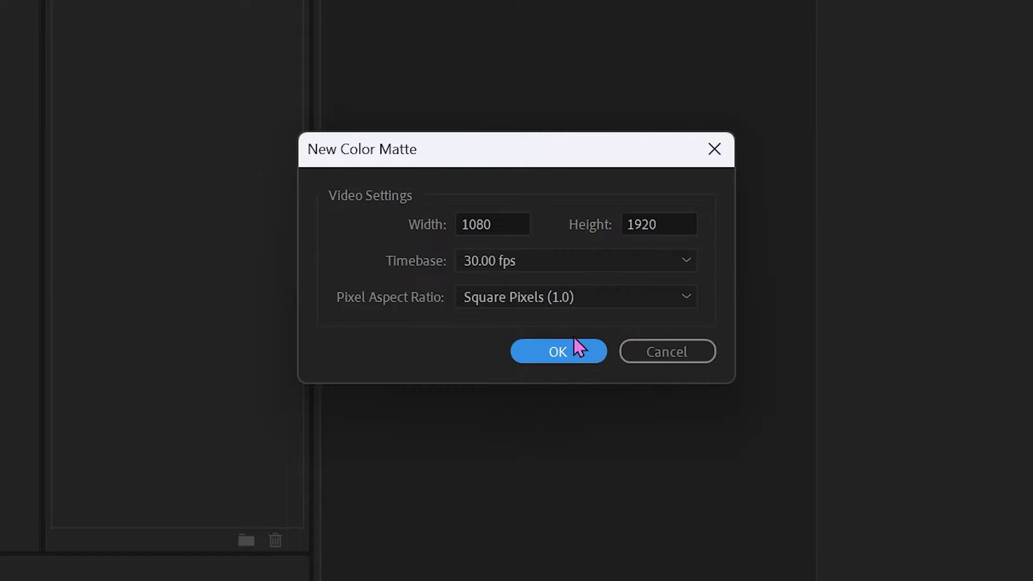
{"action": "left_click", "coordinate": [557, 351]}
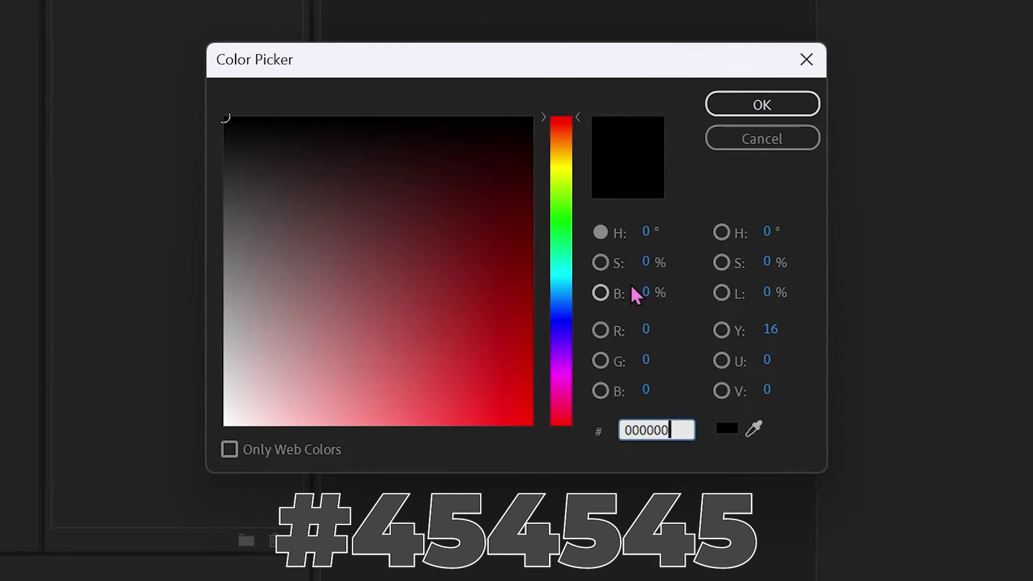
- Set the matte's color to hex 454545 and name it Color Matte - grey
{"action": "key", "text": "ctrl+a"}
{"action": "type", "text": "4545"}
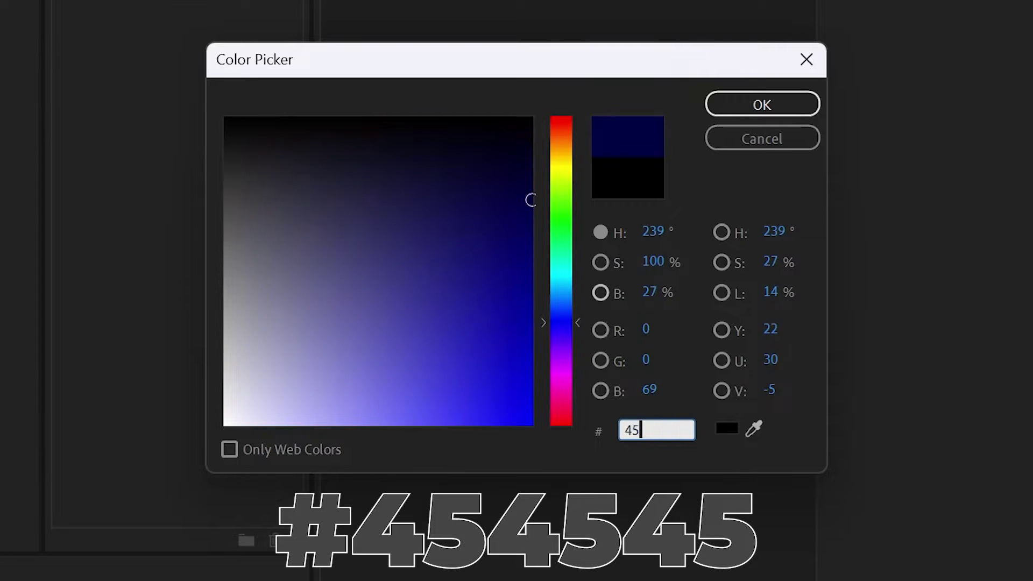
{"action": "type", "text": "45"}
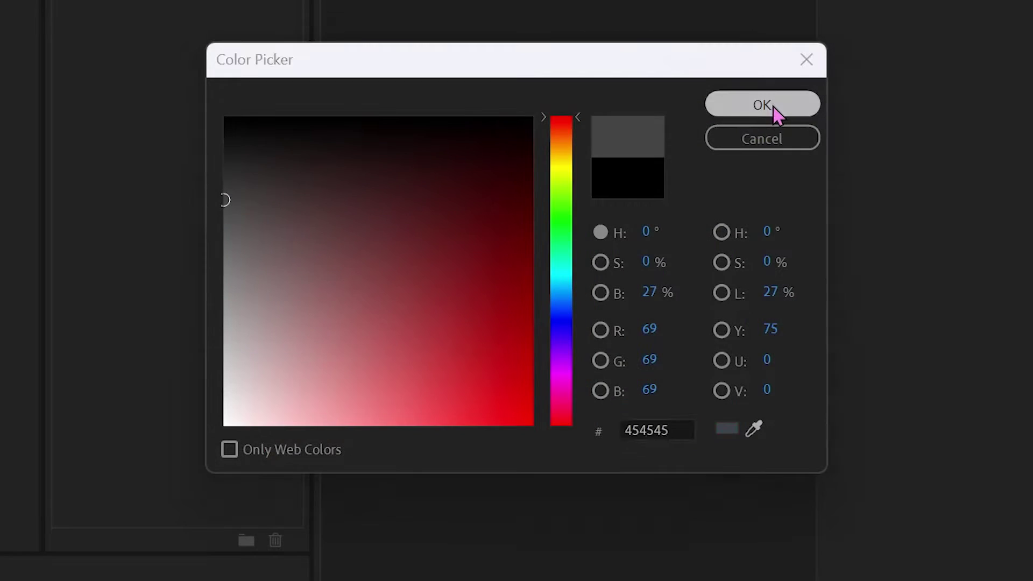
{"action": "left_click", "coordinate": [761, 104]}
{"action": "left_click", "coordinate": [515, 276]}
{"action": "type", "text": "- "}
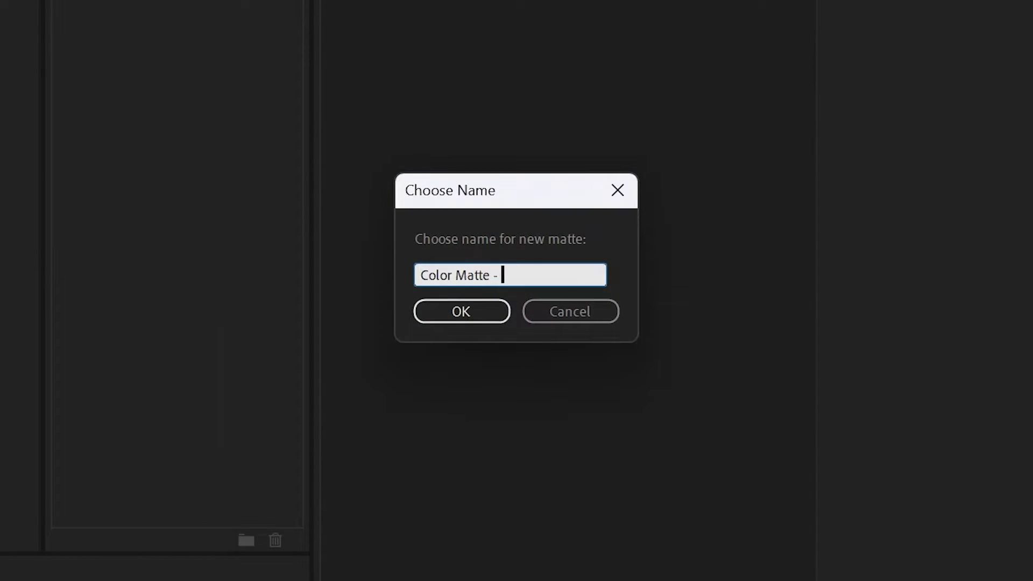
{"action": "type", "text": "grey"}
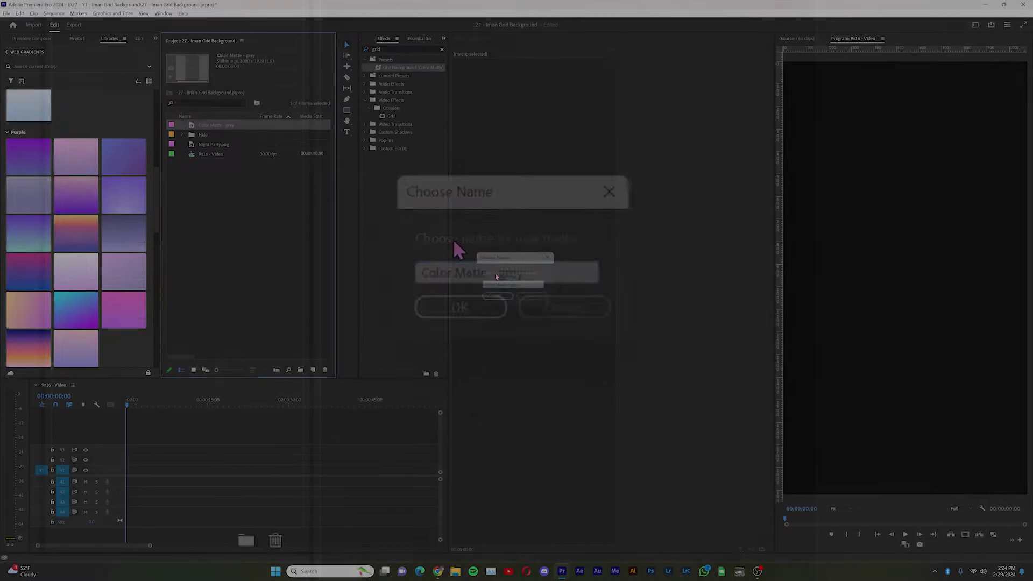
{"action": "key", "text": "Return"}
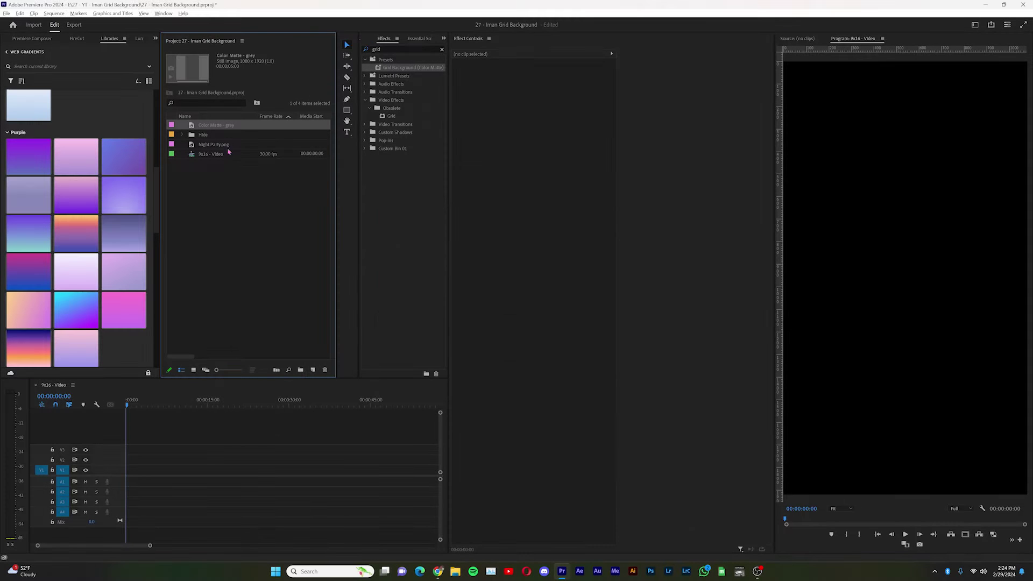
- Place the grey matte at the start of track V1 and extend the clip to 00:00:15:00
{"action": "left_click_drag", "start_coordinate": [272, 391], "coordinate": [138, 470]}
{"action": "left_click", "coordinate": [198, 402]}
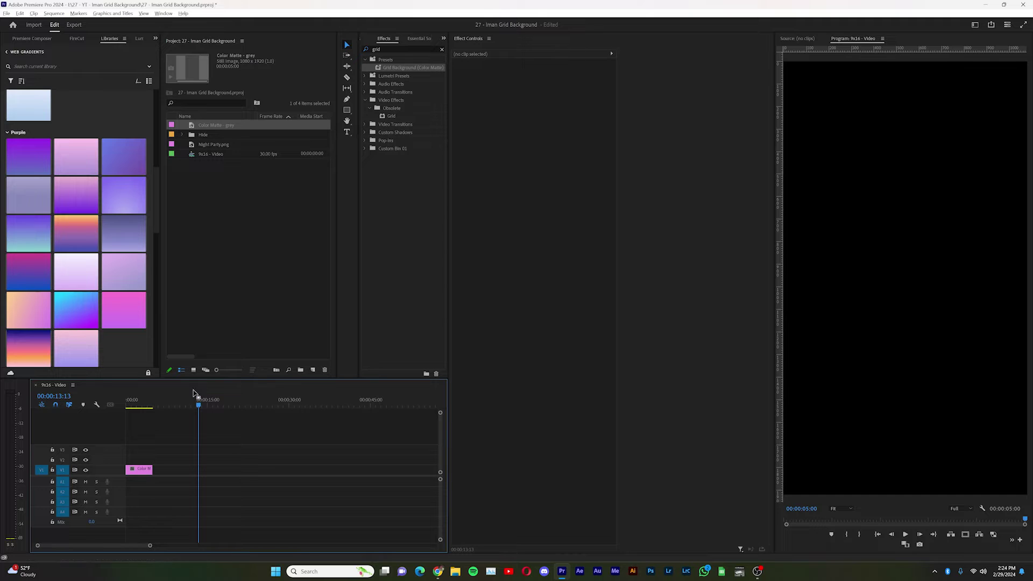
{"action": "left_click", "coordinate": [208, 405]}
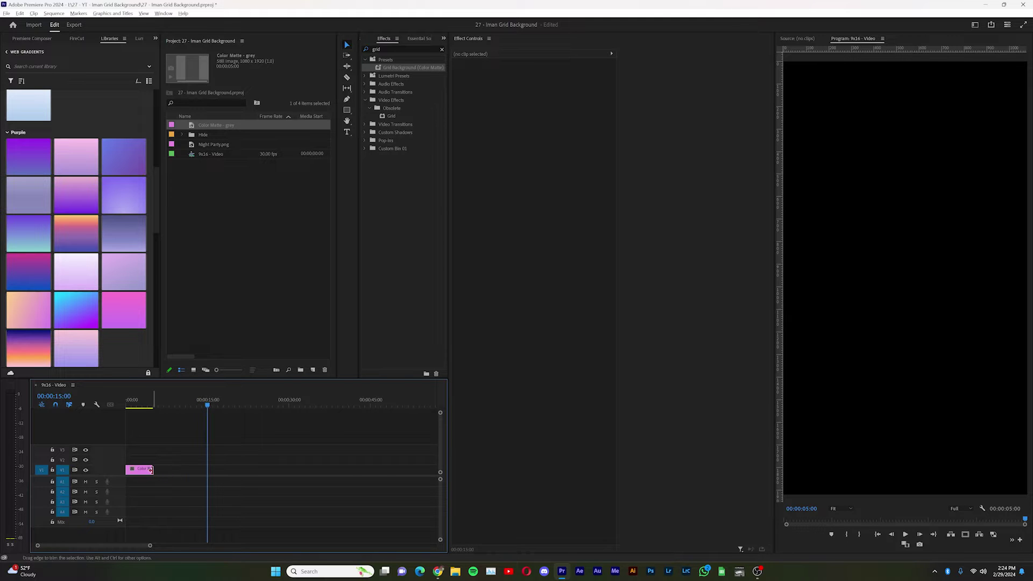
{"action": "left_click_drag", "start_coordinate": [153, 469], "coordinate": [207, 469]}
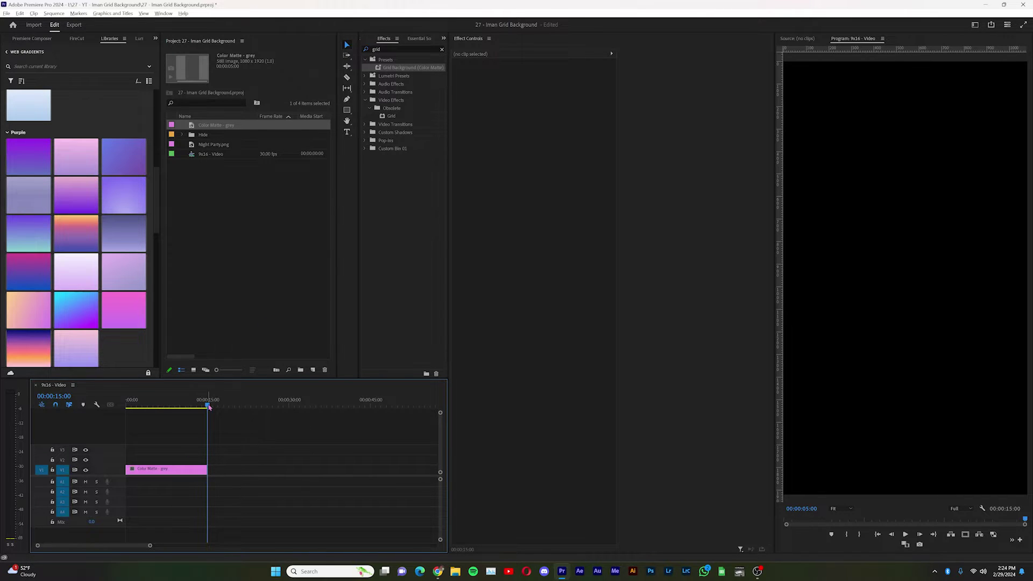
{"action": "left_click_drag", "start_coordinate": [208, 406], "coordinate": [126, 406]}
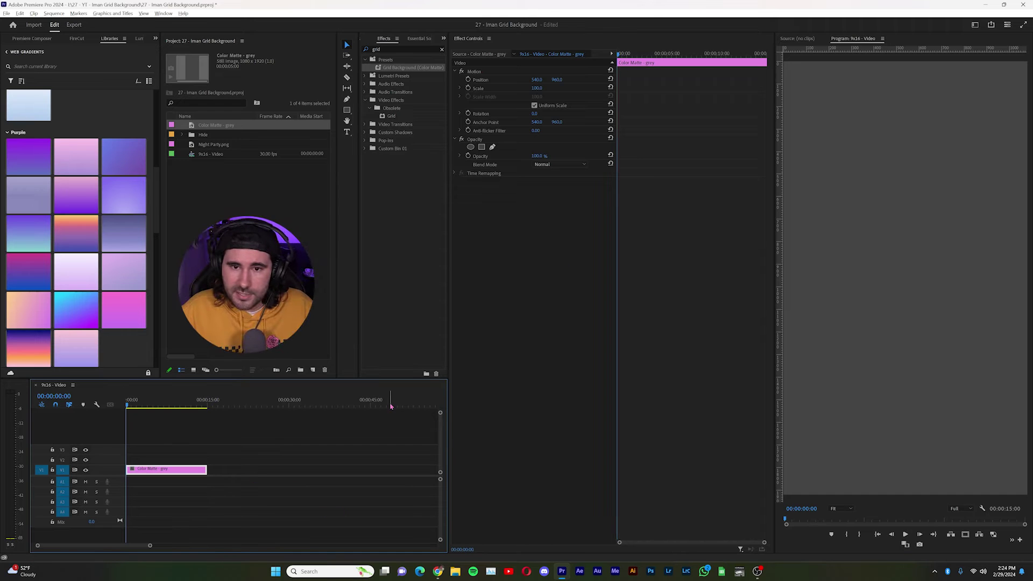
- Clear the effects search and import the preset file Grid_Background_Color_Matte_-_Saturns_Ring.prfpset from the Downloads folder
{"action": "left_click", "coordinate": [441, 49]}
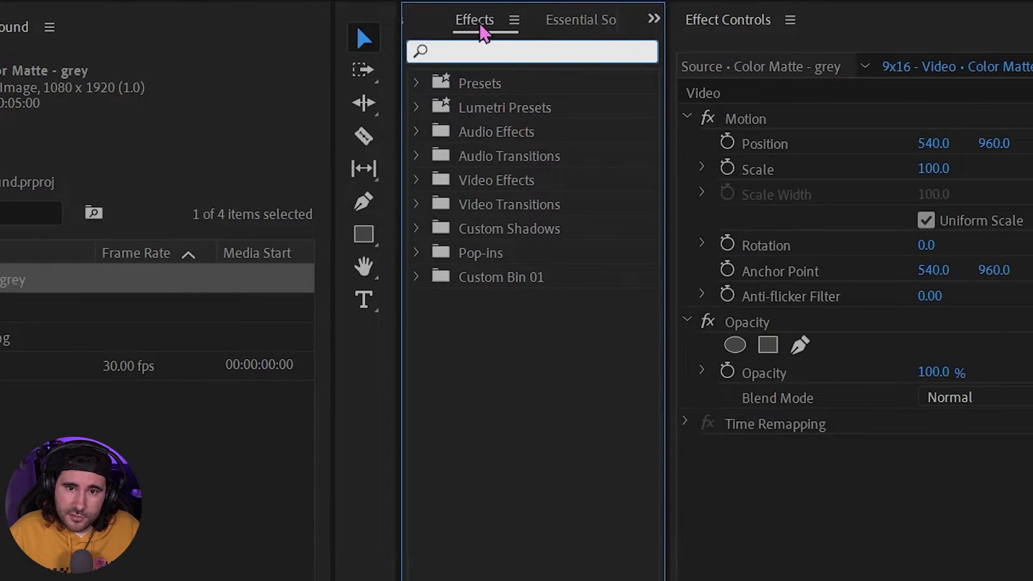
{"action": "right_click", "coordinate": [483, 31]}
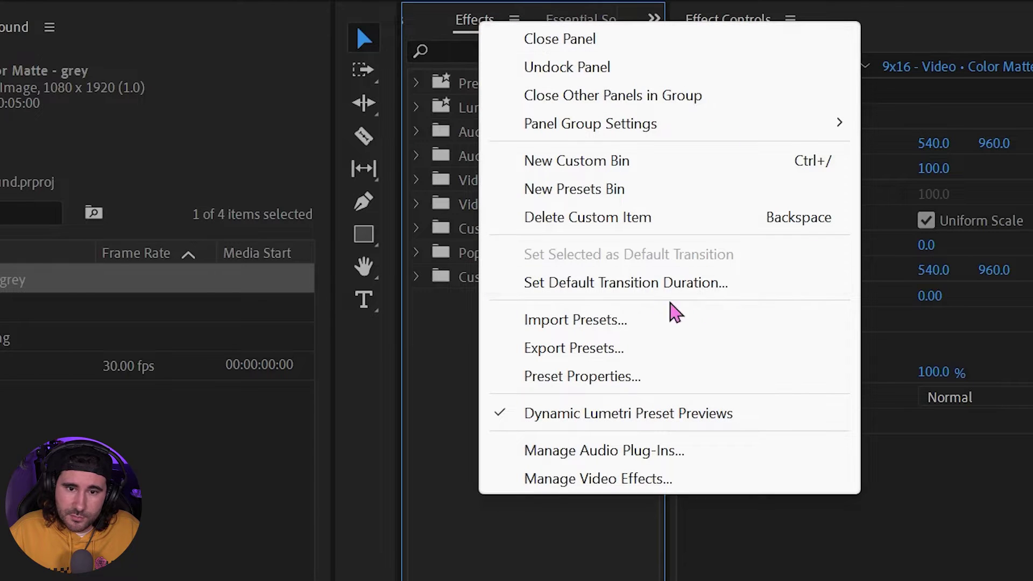
{"action": "left_click", "coordinate": [634, 330]}
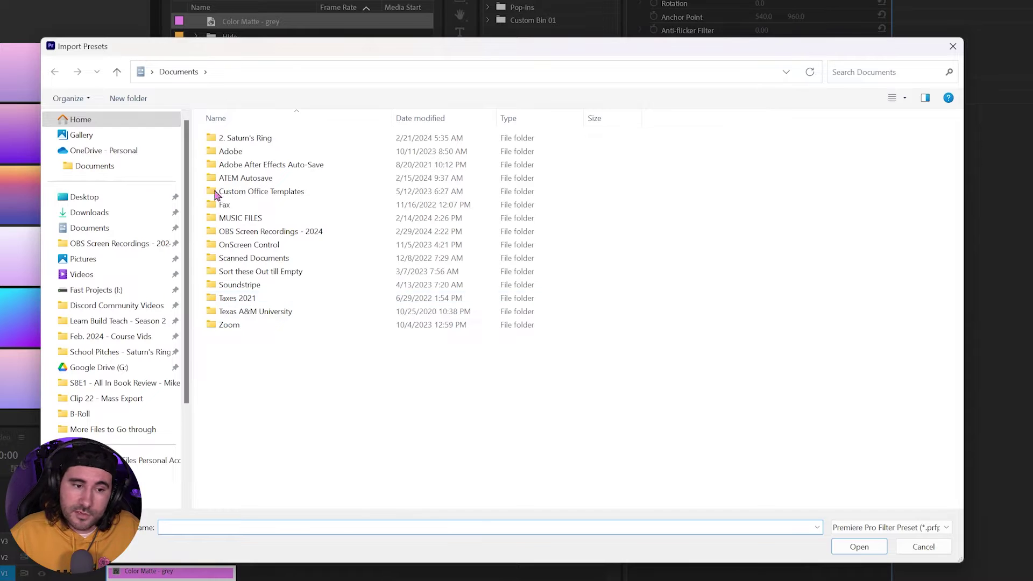
{"action": "left_click", "coordinate": [105, 213]}
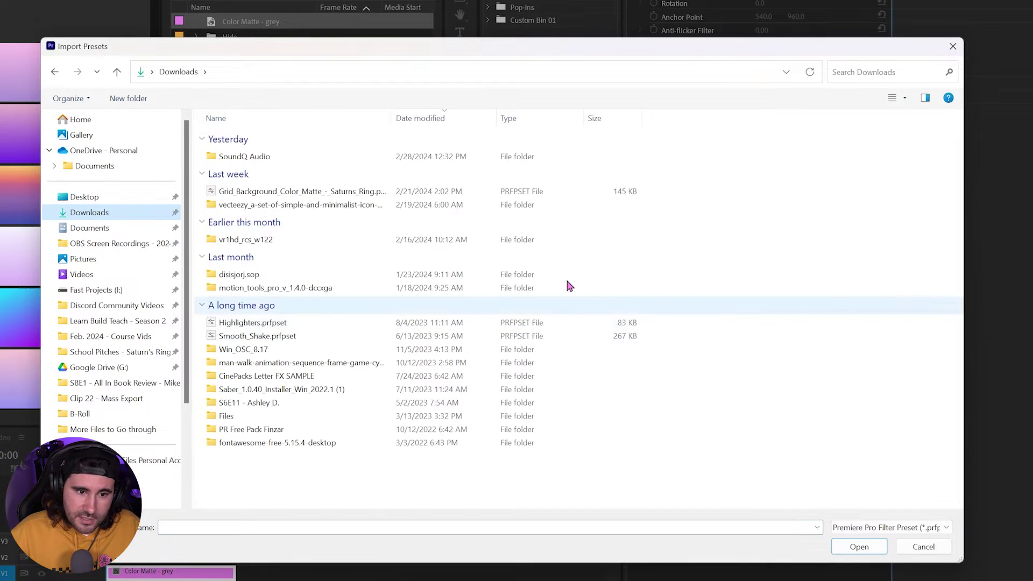
{"action": "left_click", "coordinate": [305, 193]}
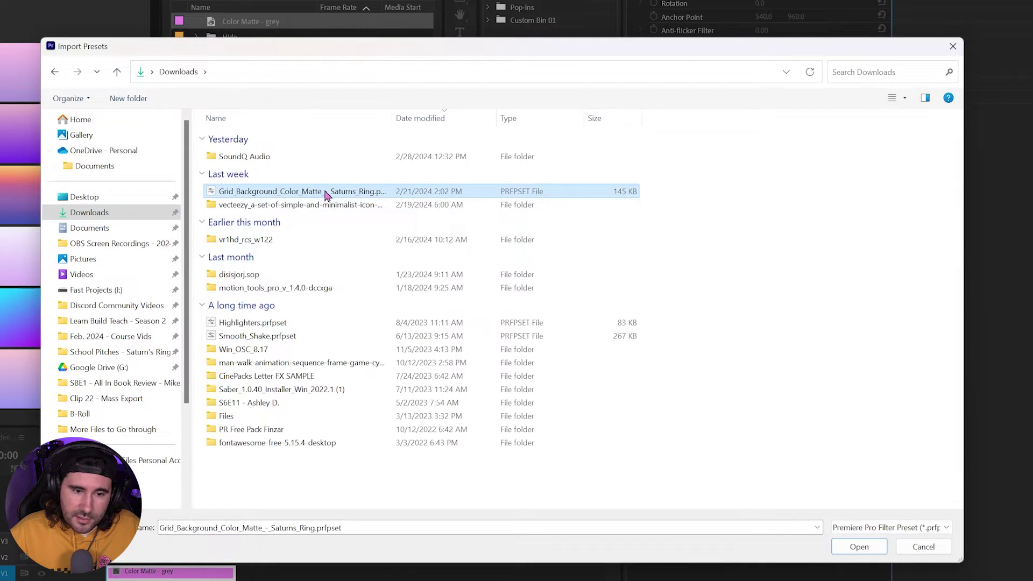
{"action": "left_click", "coordinate": [845, 553]}
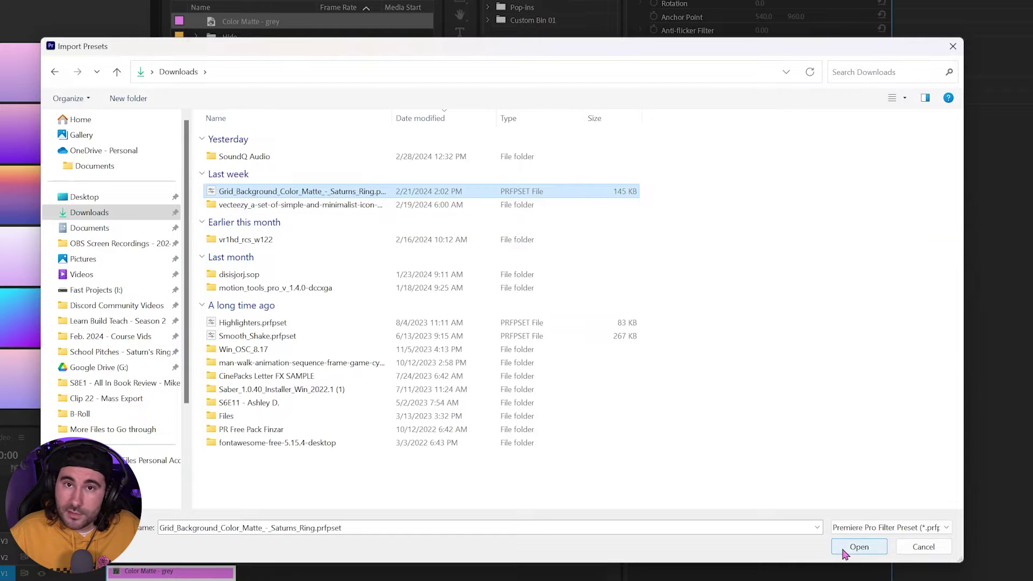
- Find the Grid Background (Color Matte) preset, apply it to the grey matte clip and preview the sequence
{"action": "left_click", "coordinate": [505, 51]}
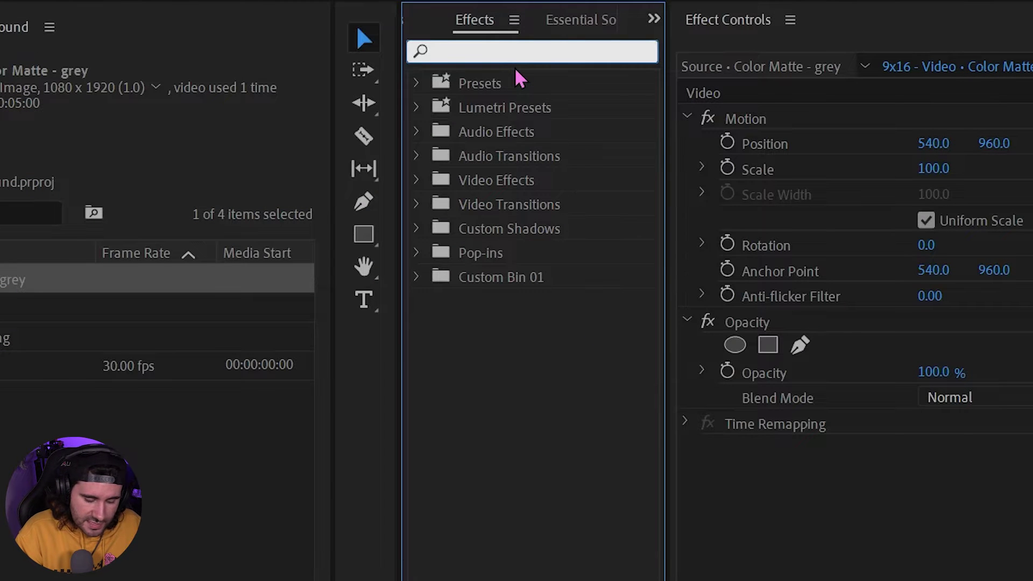
{"action": "type", "text": "grid"}
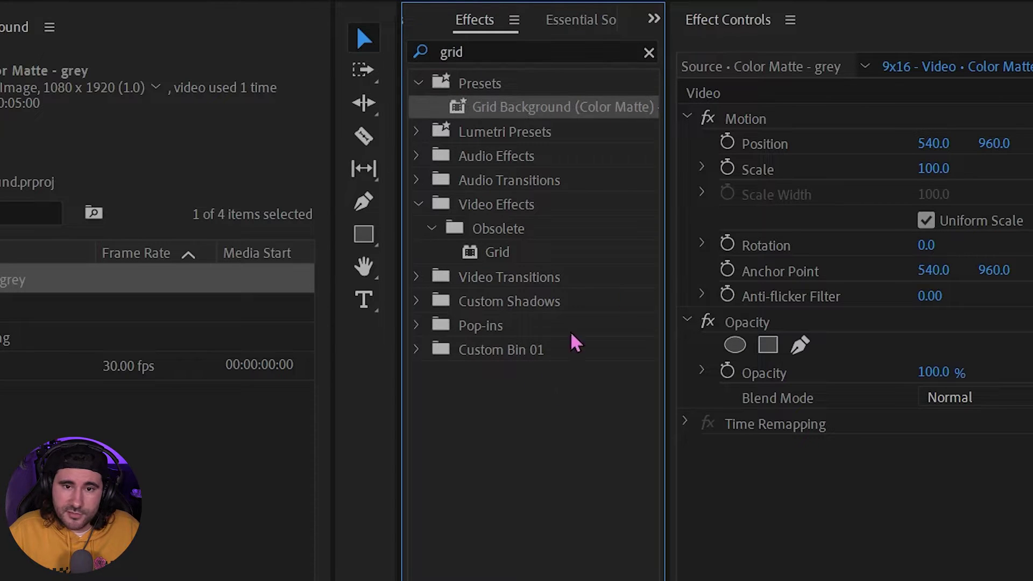
{"action": "left_click_drag", "start_coordinate": [541, 111], "coordinate": [169, 471]}
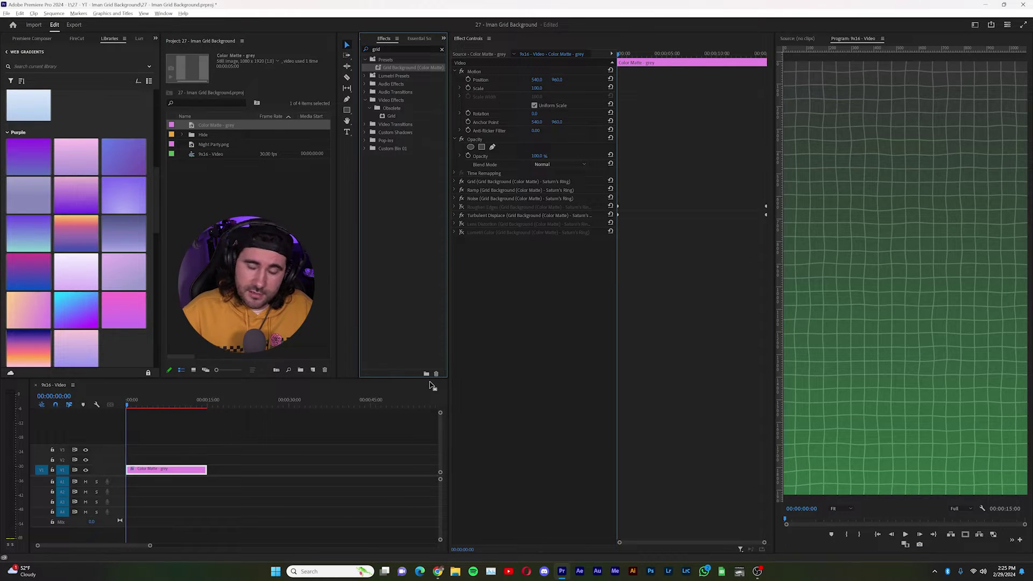
{"action": "left_click", "coordinate": [225, 449]}
{"action": "key", "text": "space"}
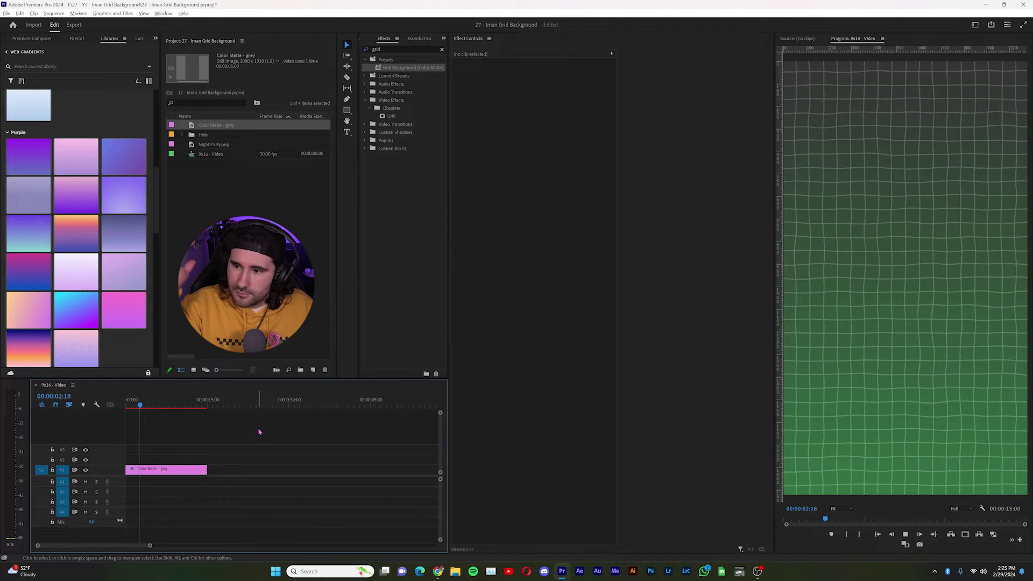
{"action": "key", "text": "space"}
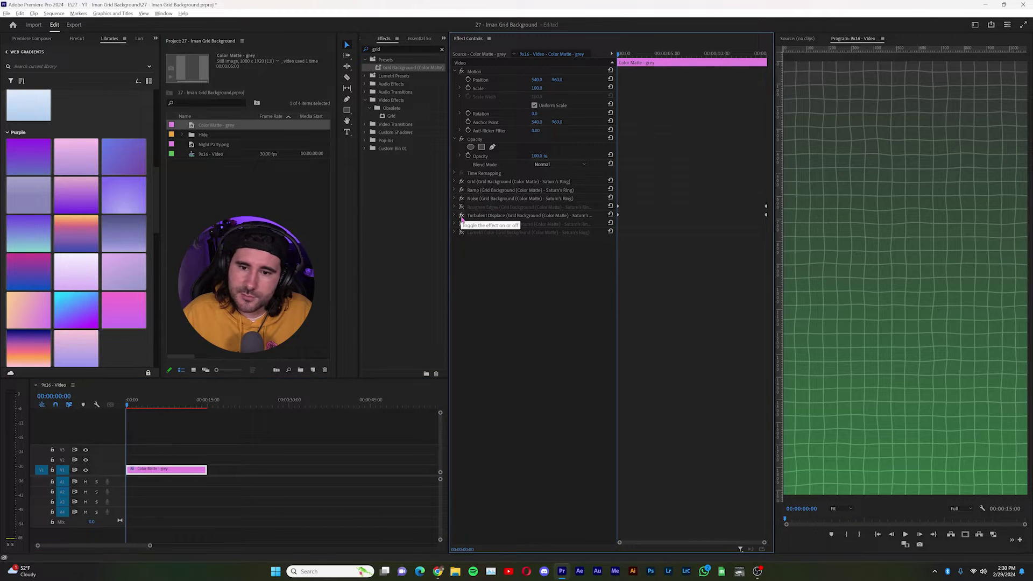
- Turn off the Turbulent Displace effect on the matte clip and expand the Grid effect's settings
{"action": "left_click", "coordinate": [461, 216]}
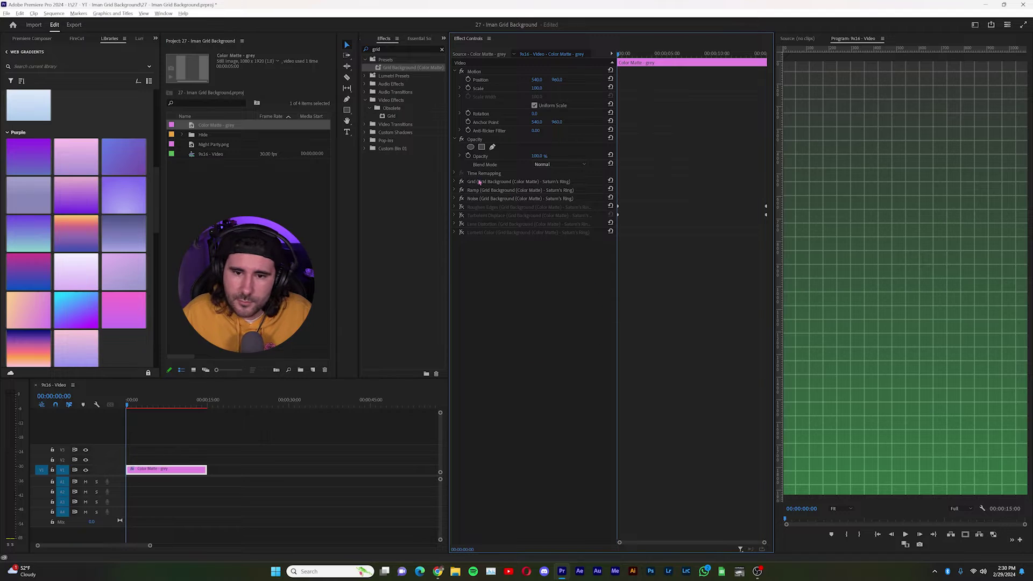
{"action": "left_click", "coordinate": [455, 182]}
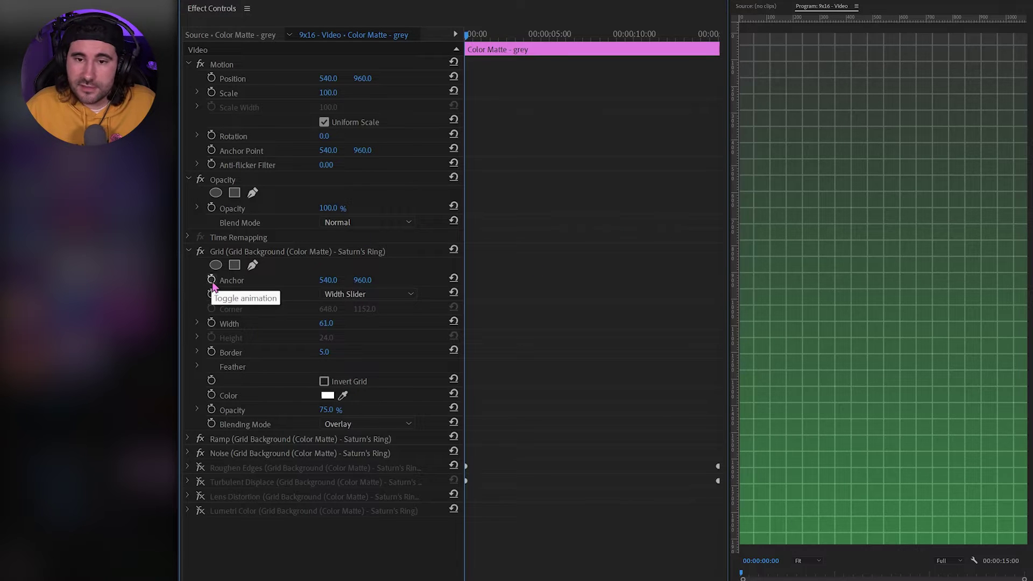
- Animate the Grid anchor horizontally from the clip's start to an X value of 1136.0 at 00:00:05:08, and preview it
{"action": "left_click", "coordinate": [211, 280]}
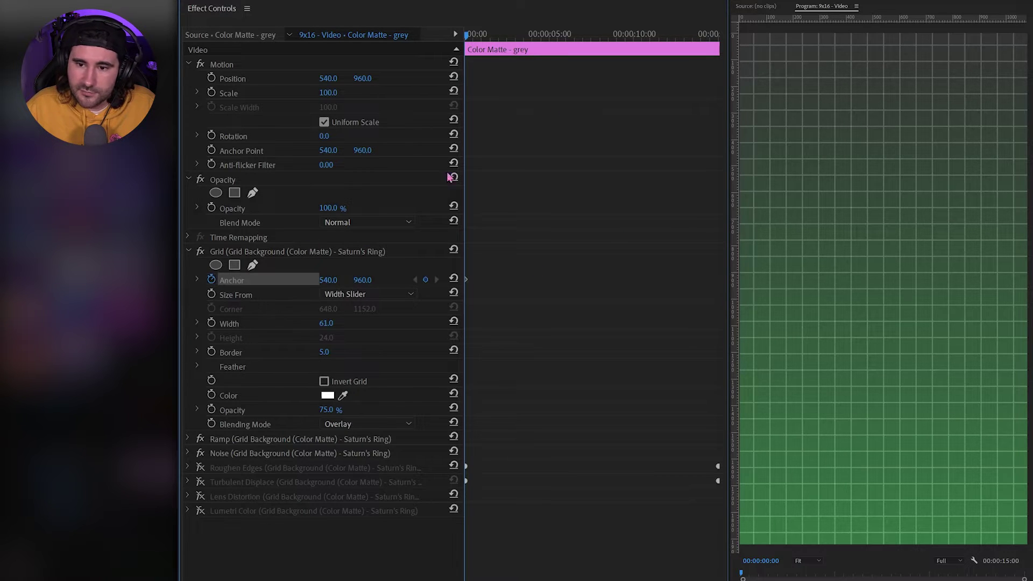
{"action": "left_click_drag", "start_coordinate": [465, 33], "coordinate": [554, 34]}
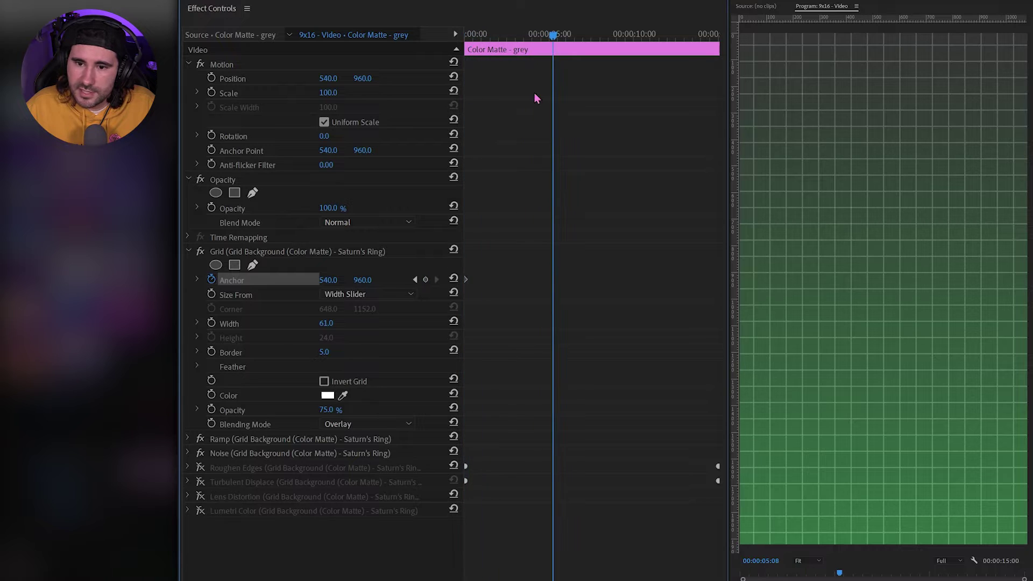
{"action": "left_click_drag", "start_coordinate": [327, 279], "coordinate": [648, 279]}
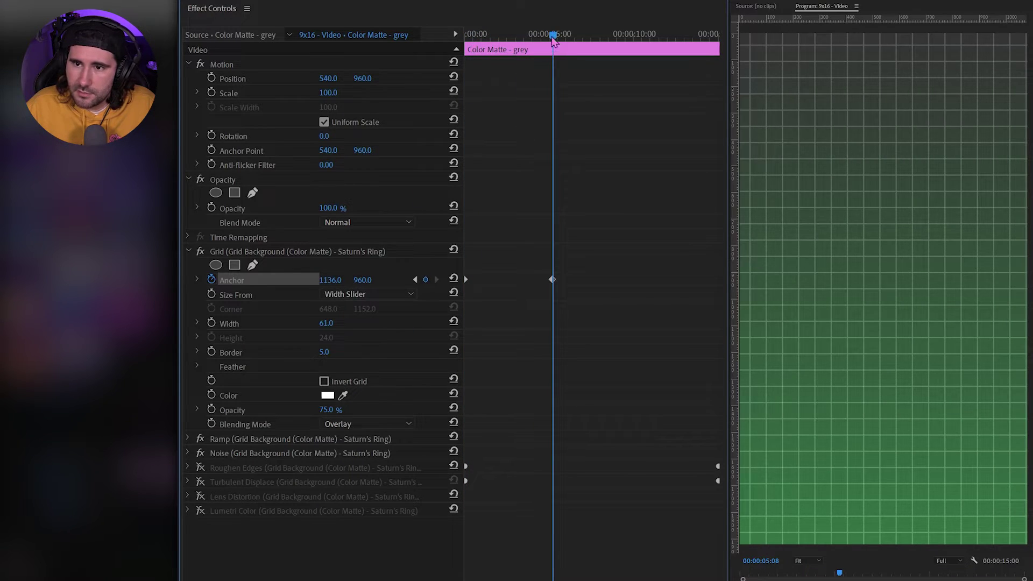
{"action": "key", "text": "Home"}
{"action": "key", "text": "space"}
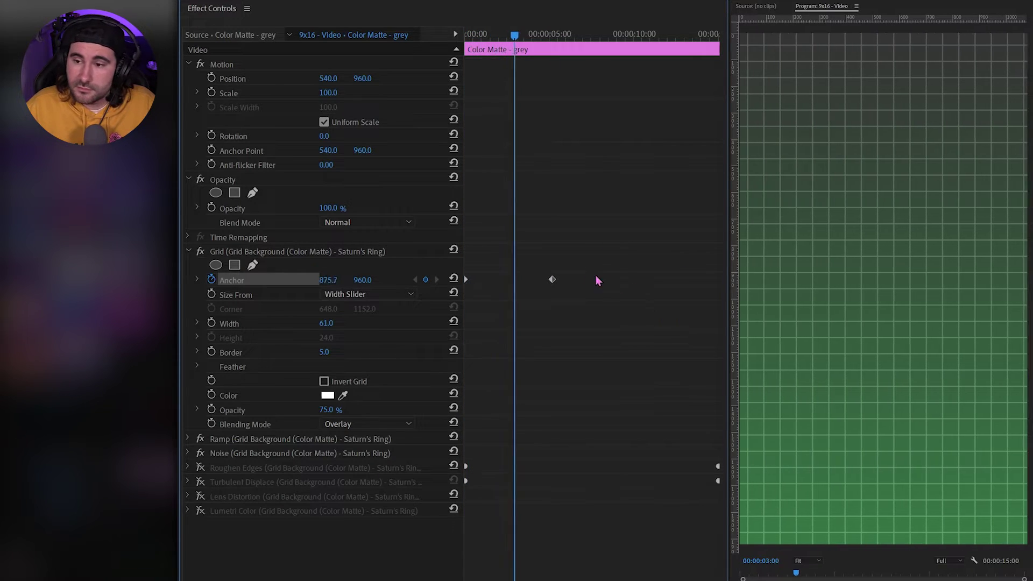
{"action": "key", "text": "space"}
- Set the Grid anchor's Y value to 764.0 at the 00:00:05:08 keyframe and preview the diagonal movement
{"action": "mouse_move", "coordinate": [540, 36]}
{"action": "left_mouse_down"}
{"action": "mouse_move", "coordinate": [562, 35]}
{"action": "mouse_move", "coordinate": [553, 35]}
{"action": "left_mouse_up"}
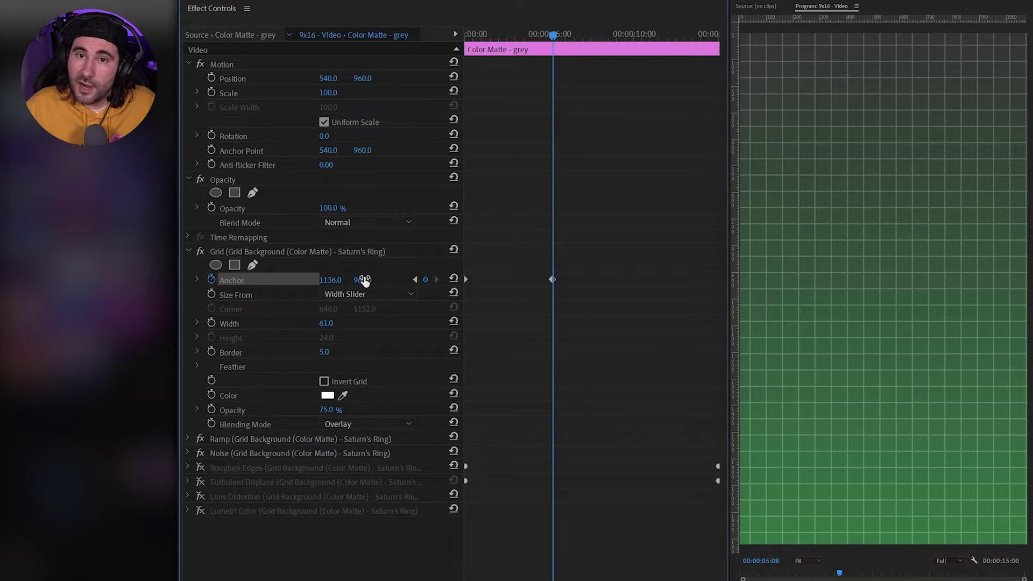
{"action": "left_click_drag", "start_coordinate": [362, 280], "coordinate": [51, 280]}
{"action": "left_click_drag", "start_coordinate": [258, 280], "coordinate": [326, 280]}
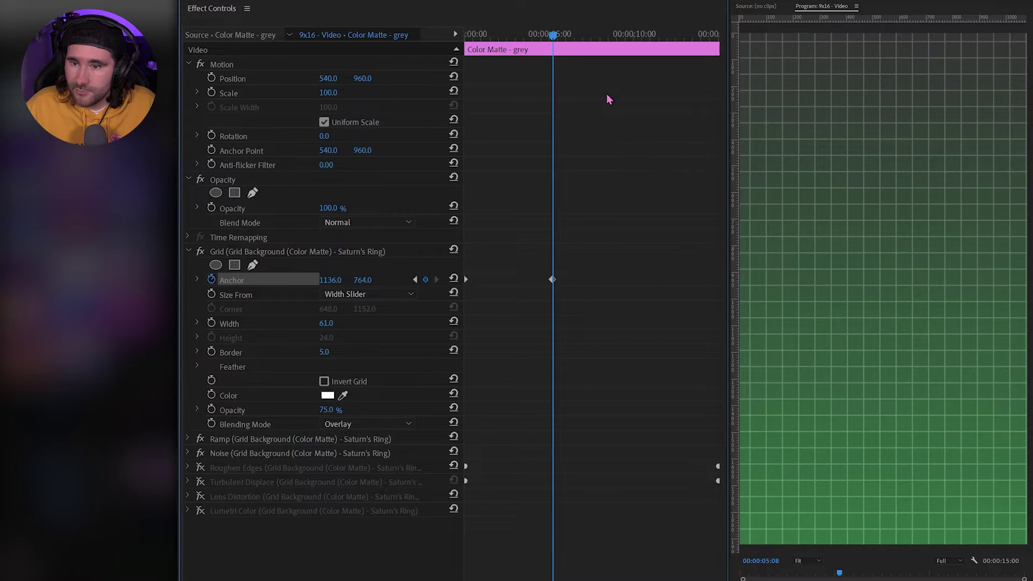
{"action": "key", "text": "Home"}
{"action": "key", "text": "space"}
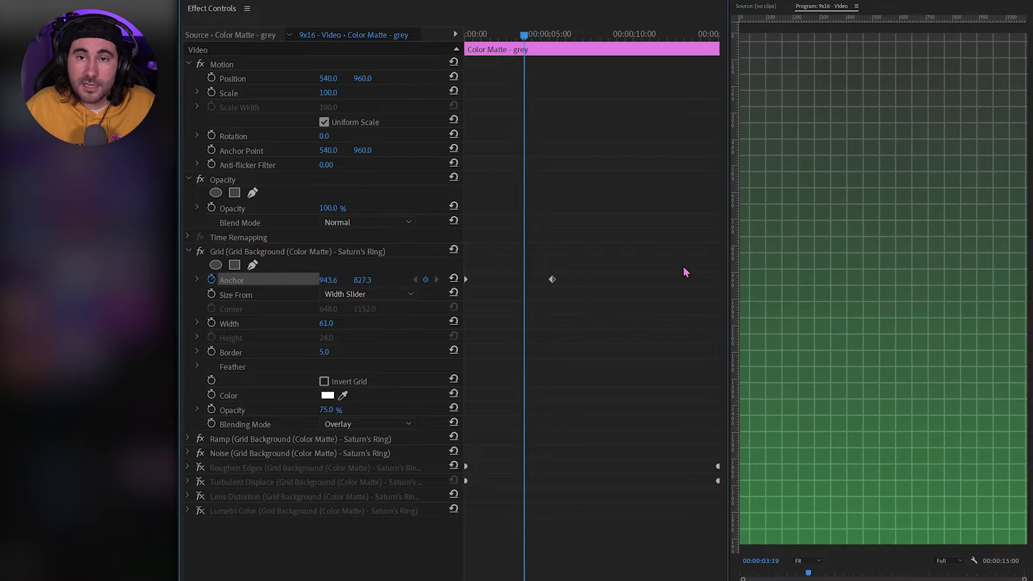
{"action": "key", "text": "space"}
- Undo the Grid anchor changes, including its keyframes
{"action": "key", "text": "ctrl+z"}
{"action": "key", "text": "ctrl+z"}
{"action": "key", "text": "ctrl+z"}
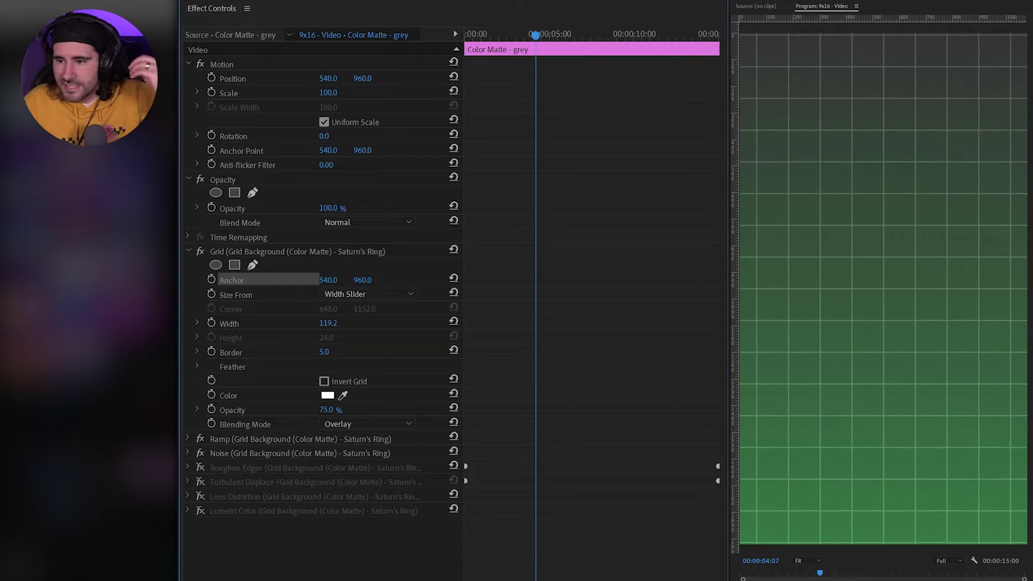
- Set the Grid's Width to 134.2, and try Border values of 39.0, 2.0 and 3.0 before setting it to 5.0
{"action": "mouse_move", "coordinate": [328, 323]}
{"action": "left_mouse_down"}
{"action": "mouse_move", "coordinate": [372, 323]}
{"action": "mouse_move", "coordinate": [285, 323]}
{"action": "mouse_move", "coordinate": [340, 323]}
{"action": "left_mouse_up"}
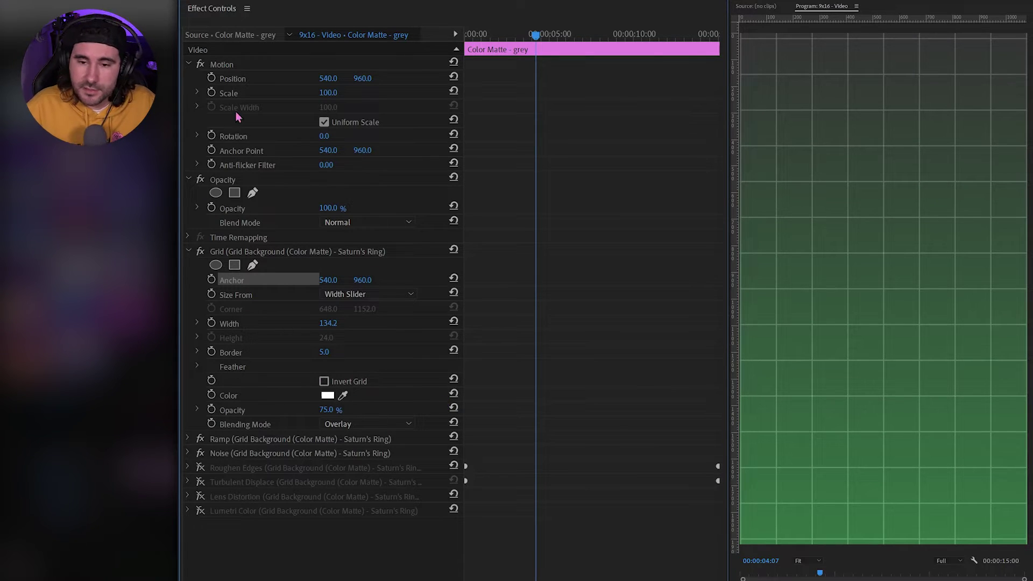
{"action": "left_click_drag", "start_coordinate": [324, 352], "coordinate": [342, 351]}
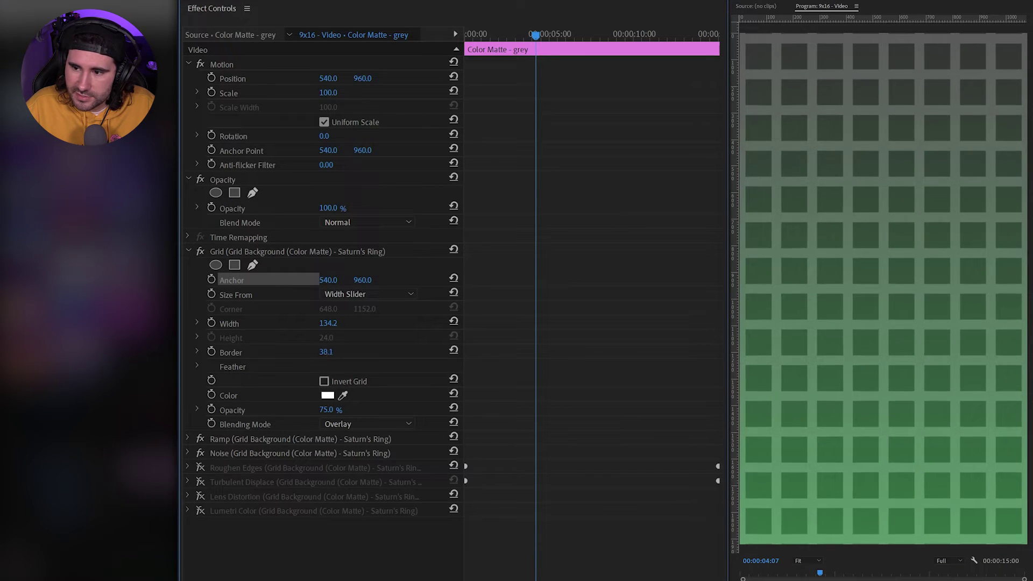
{"action": "left_click", "coordinate": [339, 352]}
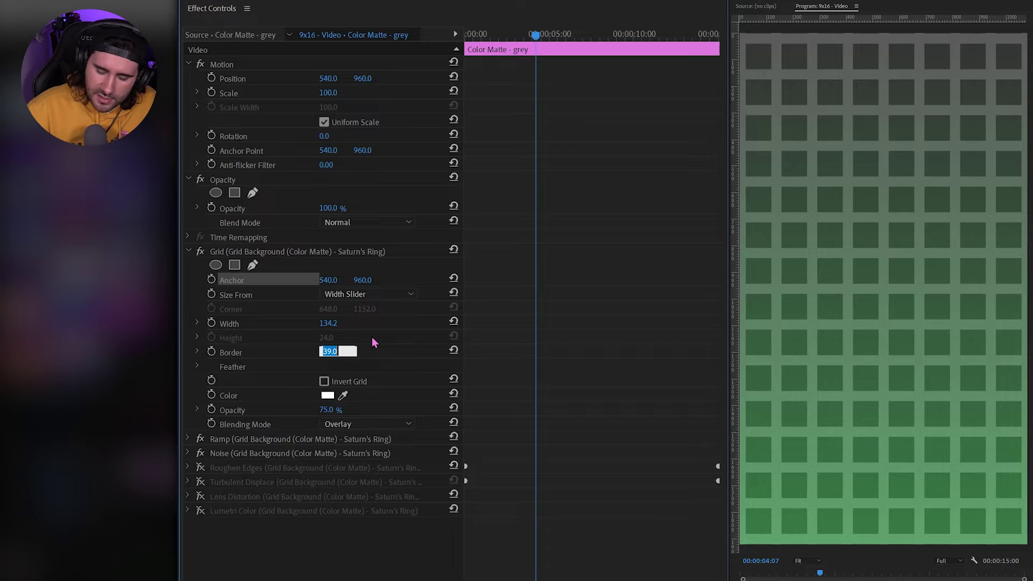
{"action": "type", "text": "2"}
{"action": "key", "text": "Return"}
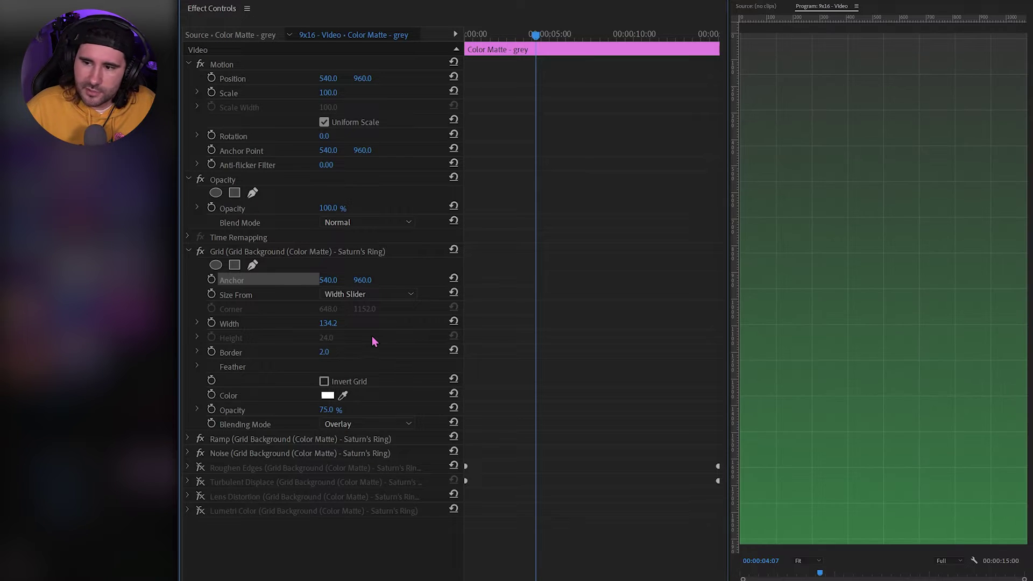
{"action": "left_click", "coordinate": [325, 351]}
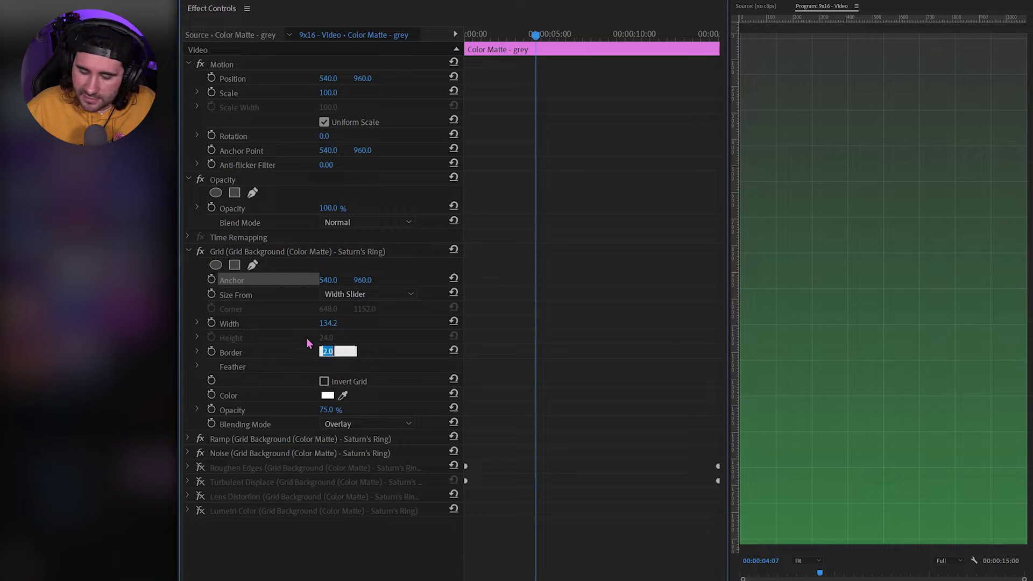
{"action": "type", "text": "3"}
{"action": "key", "text": "Return"}
{"action": "left_click", "coordinate": [325, 351]}
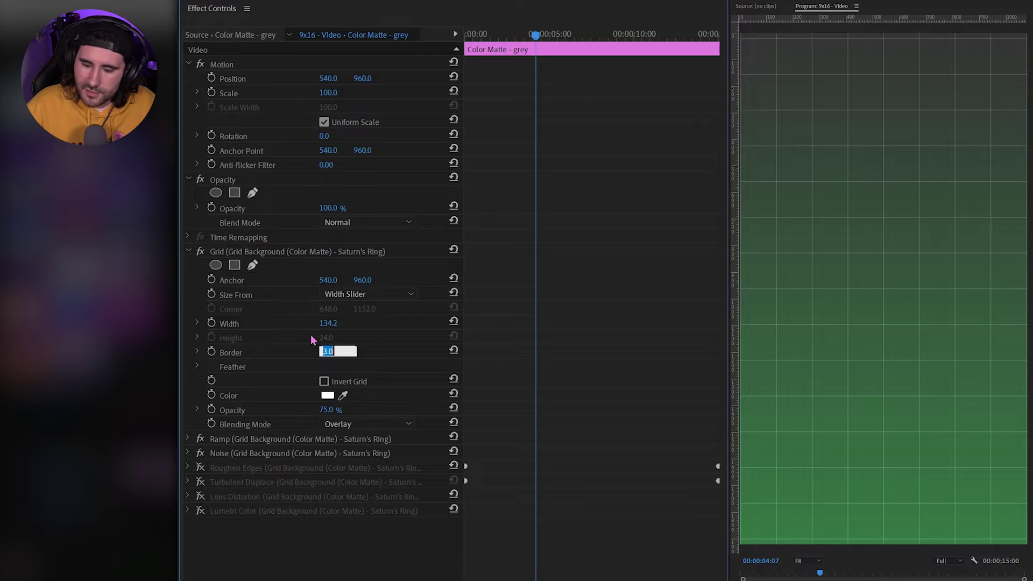
{"action": "type", "text": "5"}
{"action": "key", "text": "Return"}
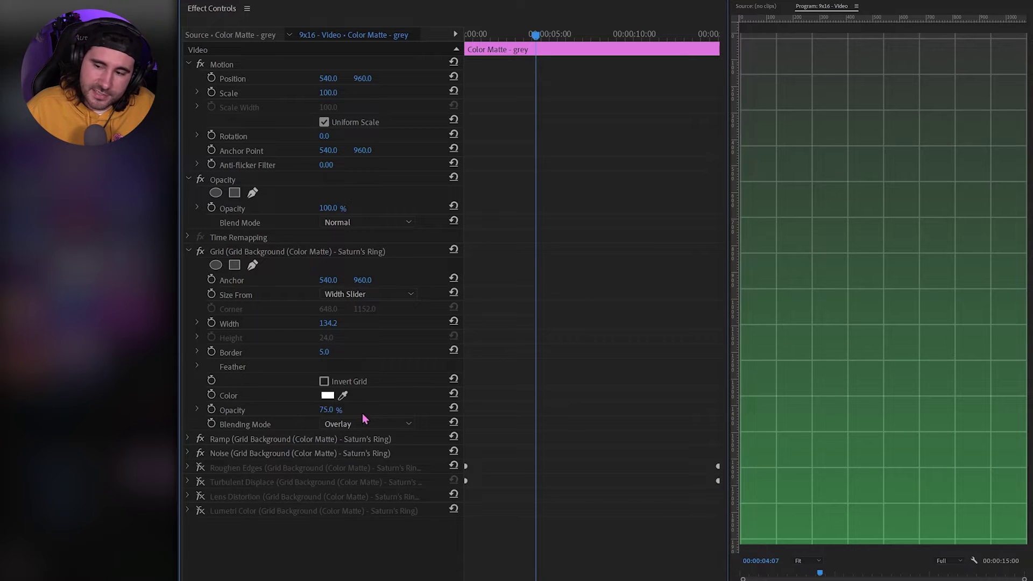
- Try other opacity values and the None blending mode on the Grid, restore Overlay, and expand the Ramp effect's settings
{"action": "left_click_drag", "start_coordinate": [324, 410], "coordinate": [554, 414]}
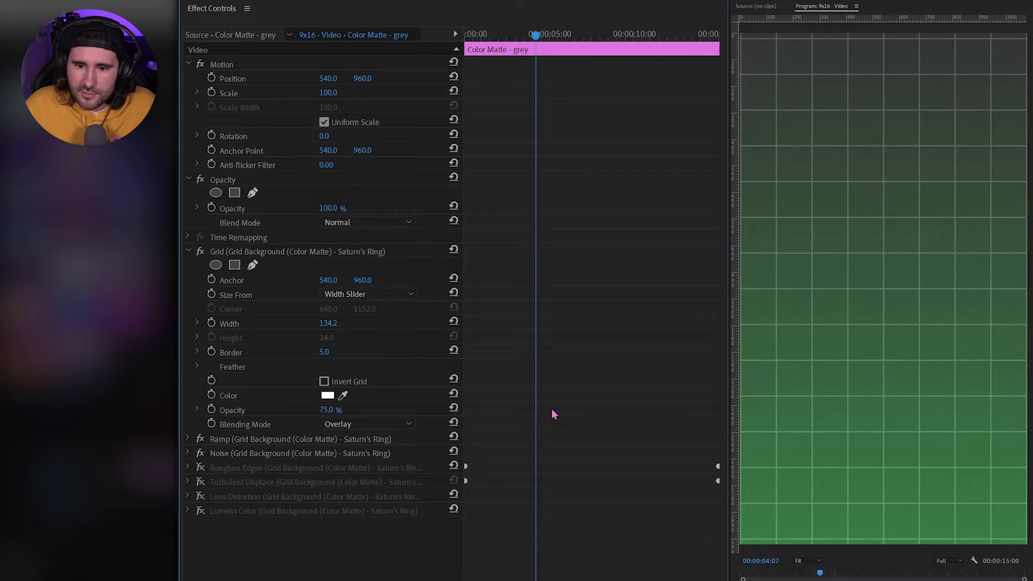
{"action": "left_click", "coordinate": [367, 424]}
{"action": "left_click", "coordinate": [339, 434]}
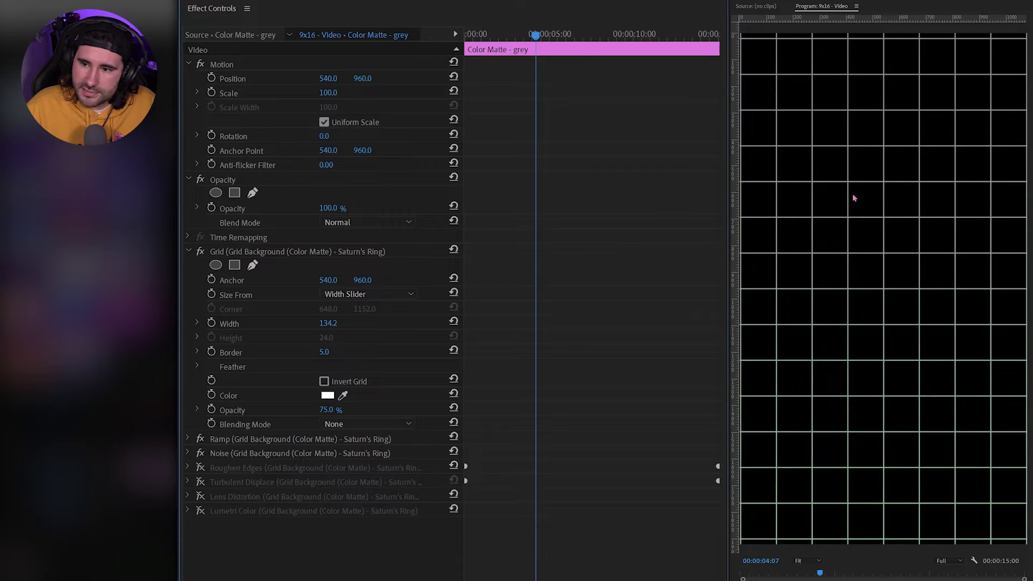
{"action": "left_click", "coordinate": [187, 438]}
{"action": "left_click", "coordinate": [355, 425]}
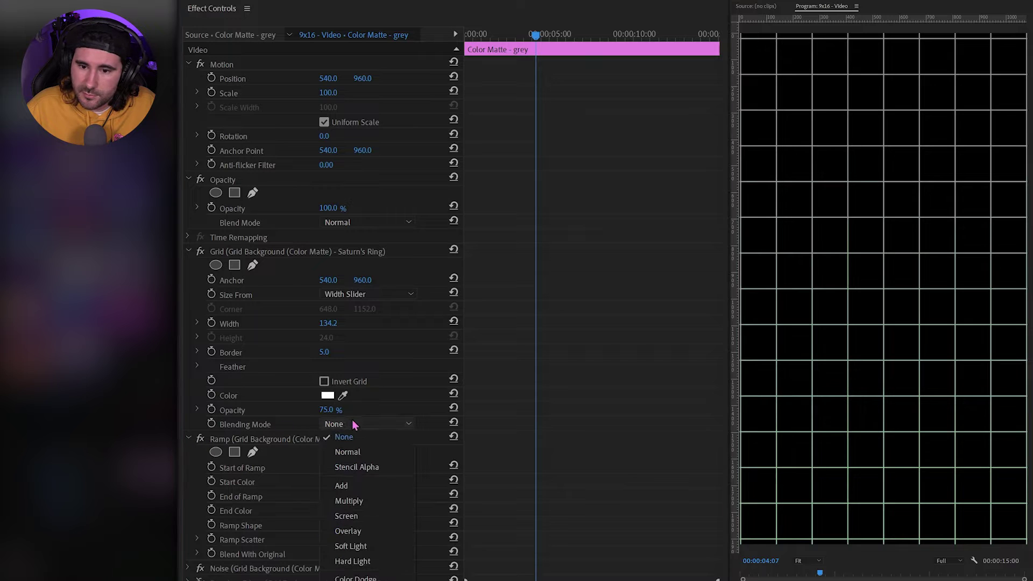
{"action": "left_click", "coordinate": [348, 531]}
- Try white (FFFFFF) as the Ramp's Start Color and undo the change
{"action": "scroll", "coordinate": [370, 531], "scroll_direction": "down", "scroll_amount": 3}
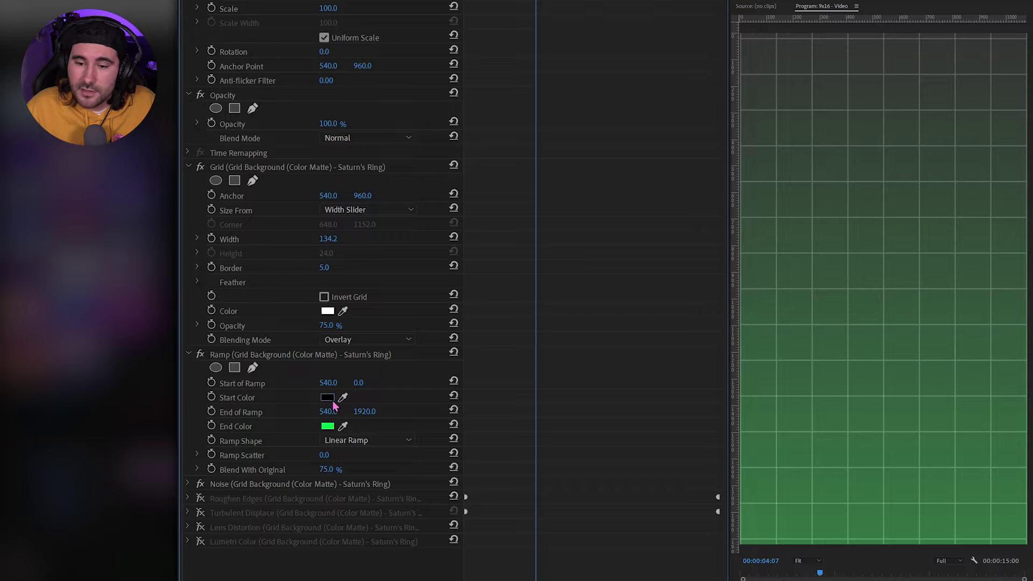
{"action": "left_click", "coordinate": [327, 398]}
{"action": "left_click", "coordinate": [251, 356]}
{"action": "left_click_drag", "start_coordinate": [250, 356], "coordinate": [127, 429]}
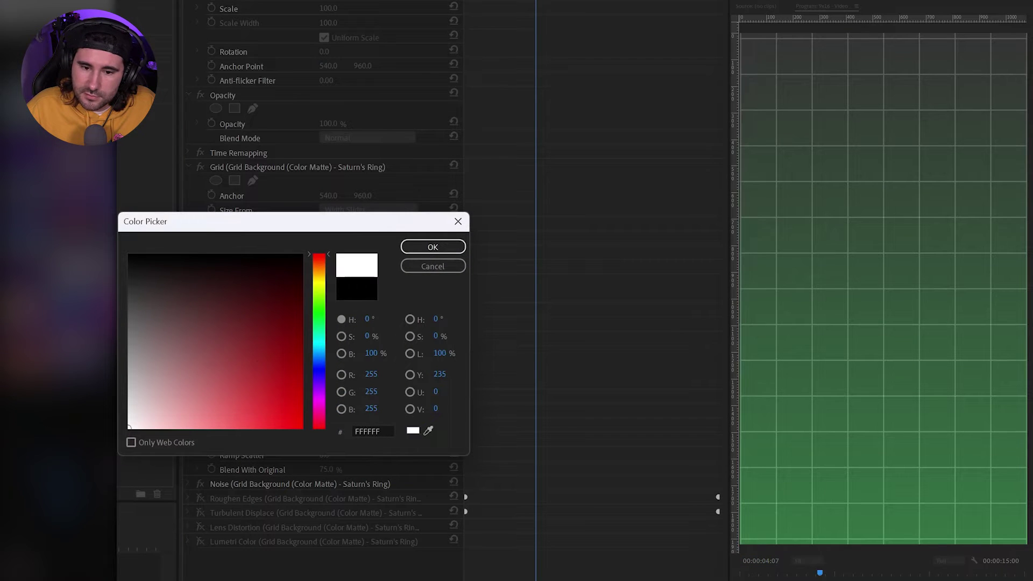
{"action": "left_click", "coordinate": [438, 251]}
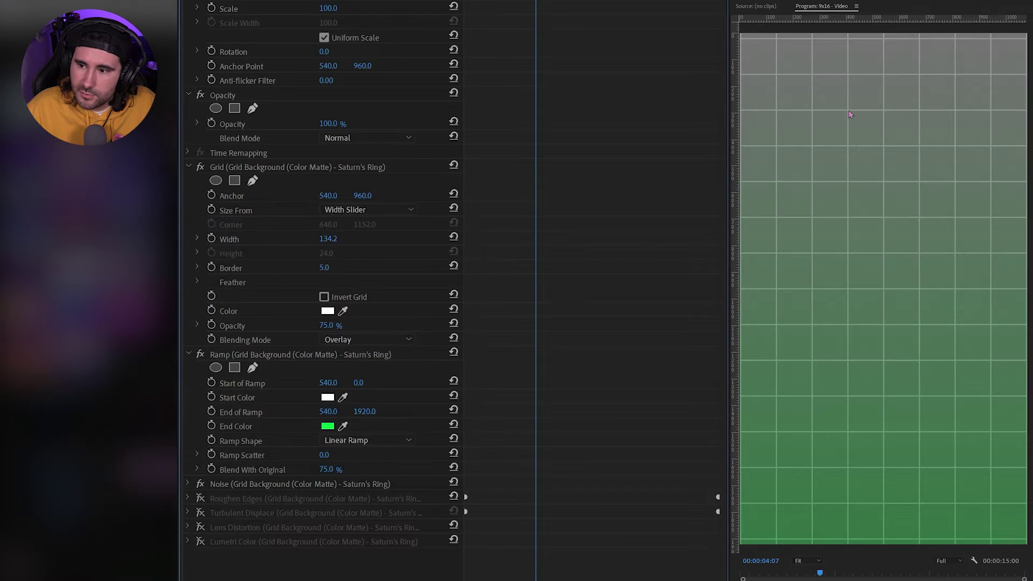
{"action": "key", "text": "ctrl+z"}
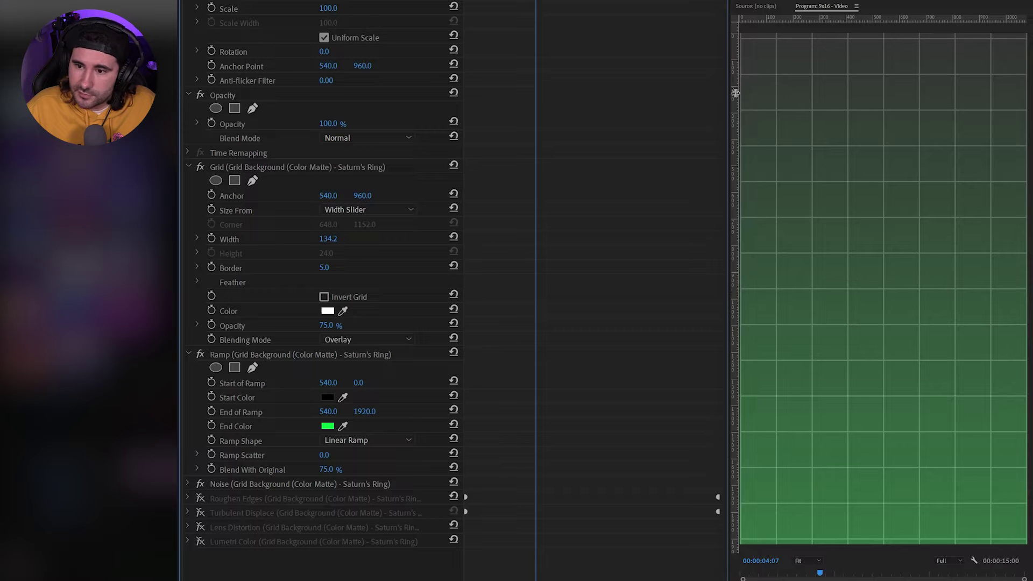
- Try Start of Ramp Y values of 500.0, 1329.0 and 561.0, and reset the point to its default
{"action": "left_click", "coordinate": [263, 385]}
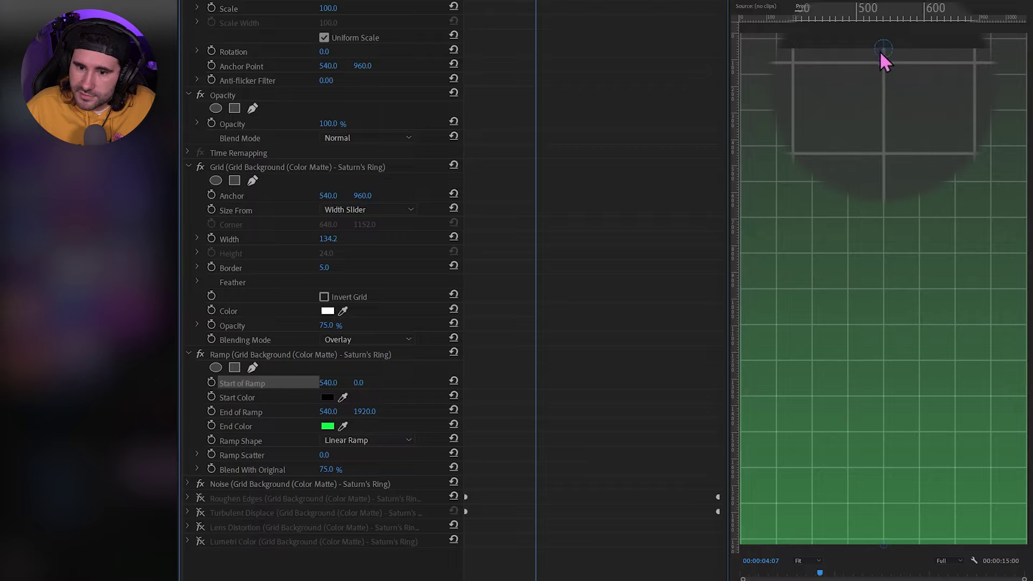
{"action": "left_click_drag", "start_coordinate": [359, 383], "coordinate": [469, 382]}
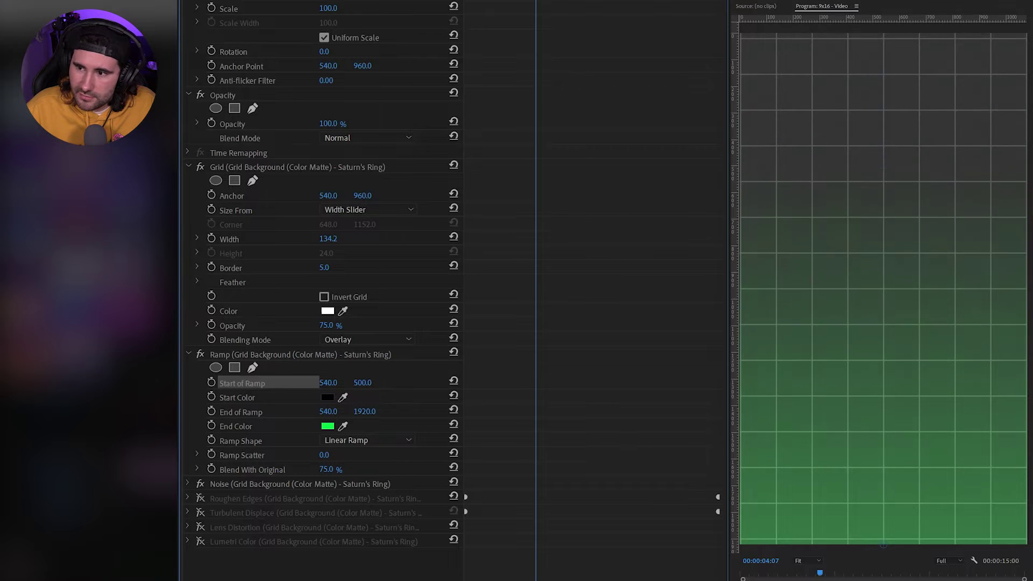
{"action": "left_click_drag", "start_coordinate": [364, 382], "coordinate": [521, 382]}
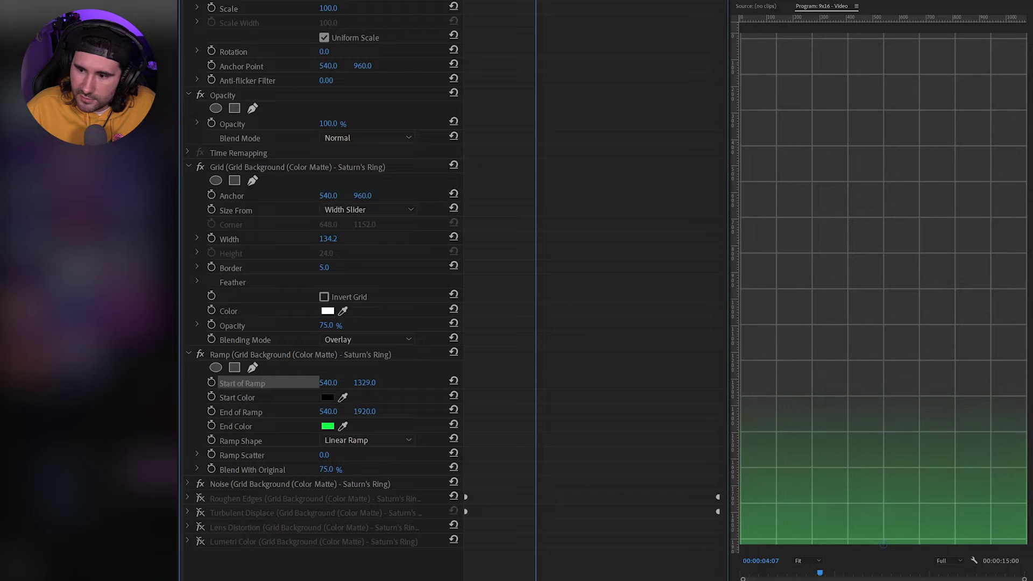
{"action": "left_click_drag", "start_coordinate": [883, 430], "coordinate": [883, 208]}
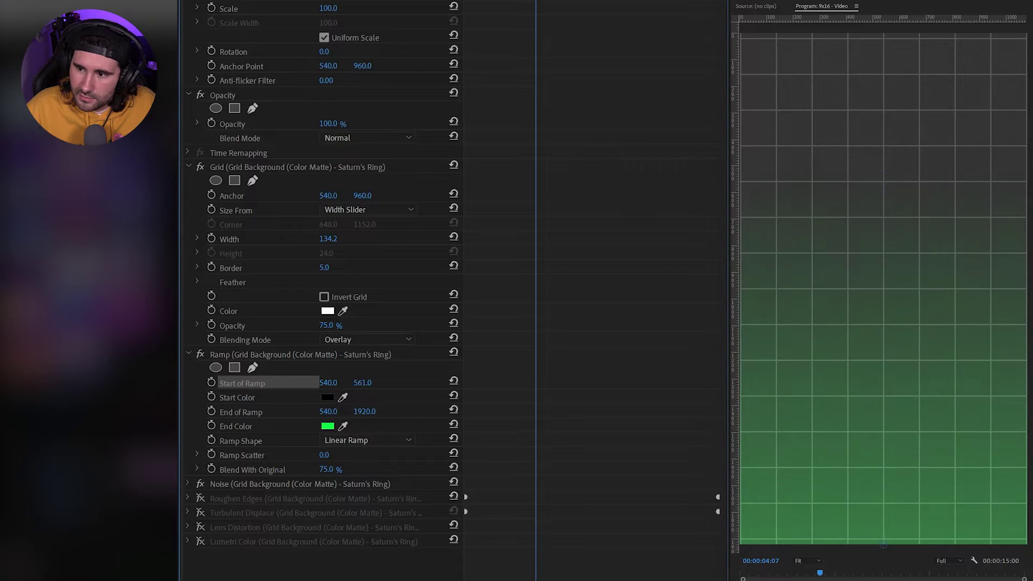
{"action": "left_click", "coordinate": [453, 380]}
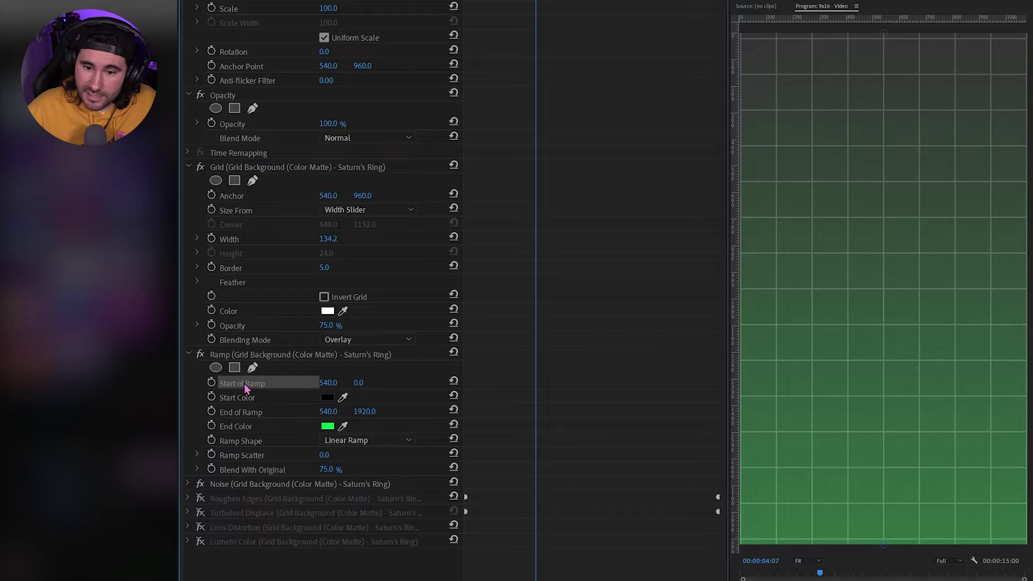
- Try moving the Ramp's end point vertically and horizontally, and return it to 540.0, 1920.0
{"action": "left_click", "coordinate": [258, 413]}
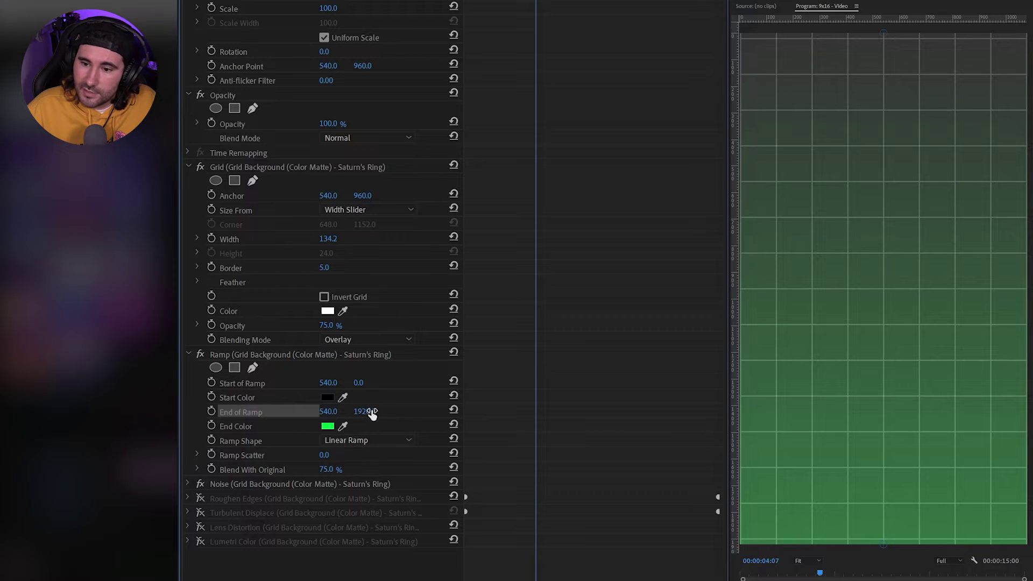
{"action": "left_click_drag", "start_coordinate": [366, 412], "coordinate": [162, 411]}
{"action": "left_click_drag", "start_coordinate": [328, 412], "coordinate": [496, 373]}
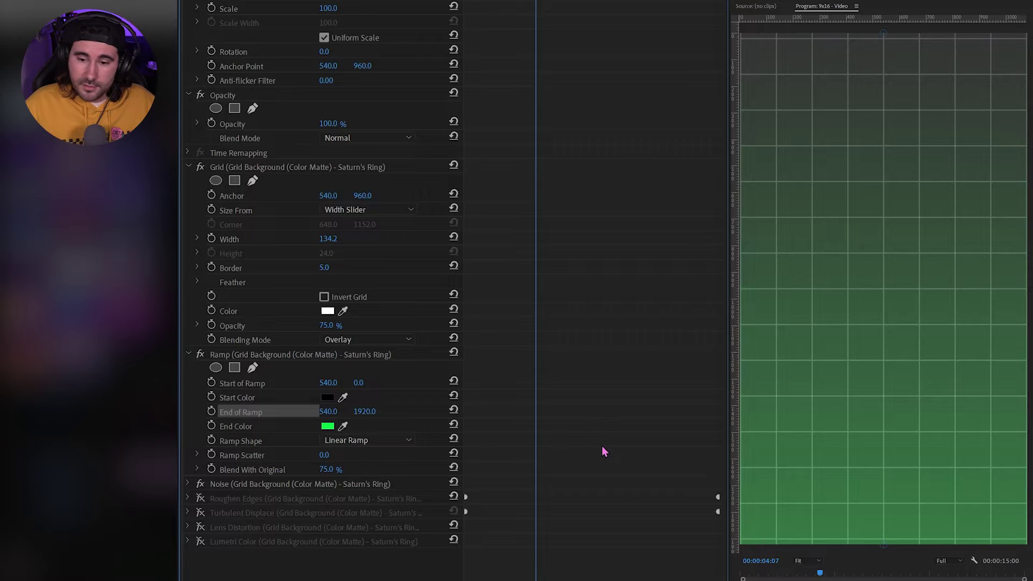
- Change the Ramp Shape to Radial Ramp and centre it with a Start of Ramp Y value of 960.0
{"action": "left_click", "coordinate": [379, 441]}
{"action": "left_click", "coordinate": [363, 468]}
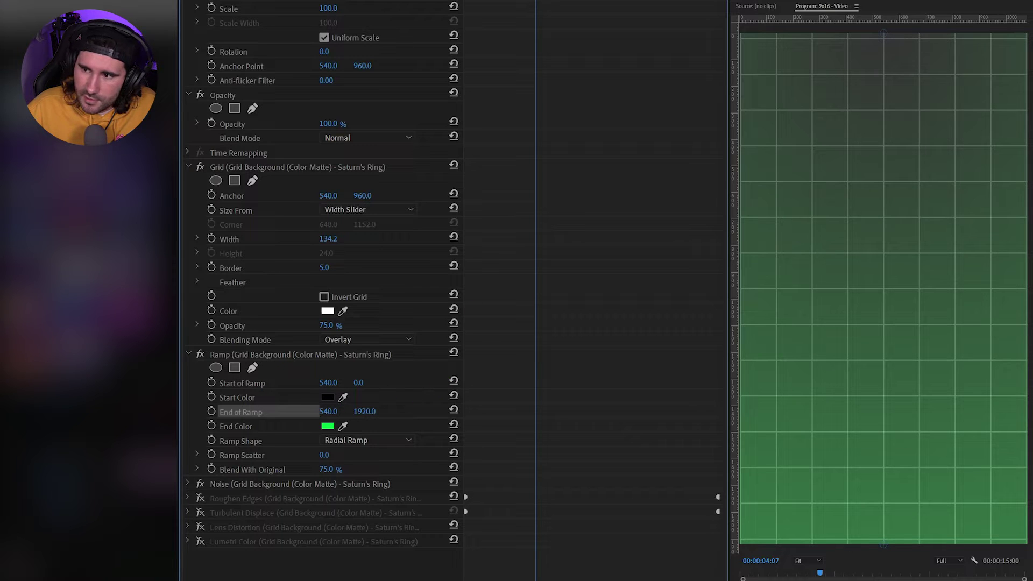
{"action": "left_click_drag", "start_coordinate": [362, 382], "coordinate": [582, 383]}
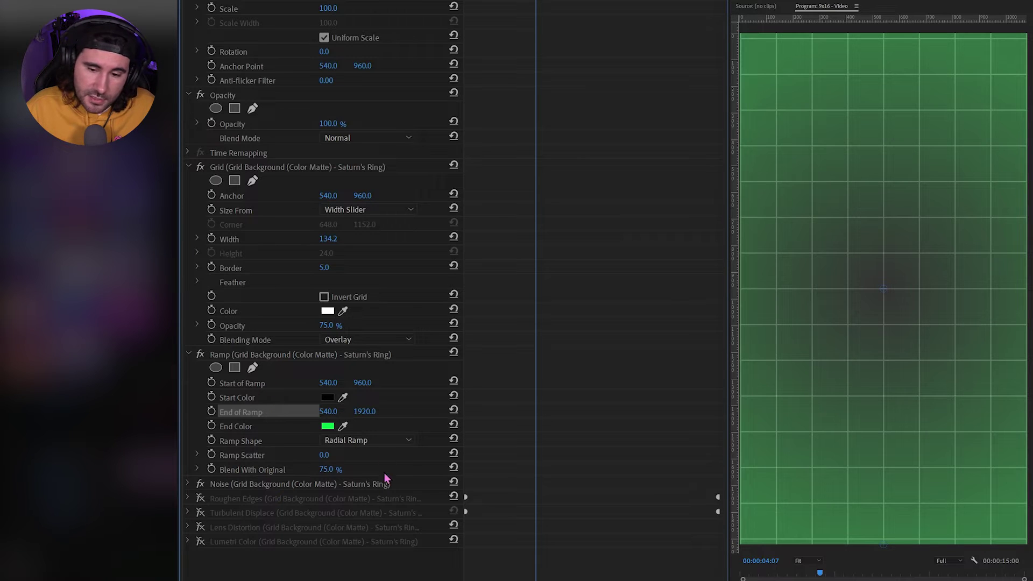
- Try Blend With Original values of 100% and 50% on the Ramp, and return it to 75%
{"action": "left_click", "coordinate": [327, 469]}
{"action": "type", "text": "100"}
{"action": "key", "text": "Return"}
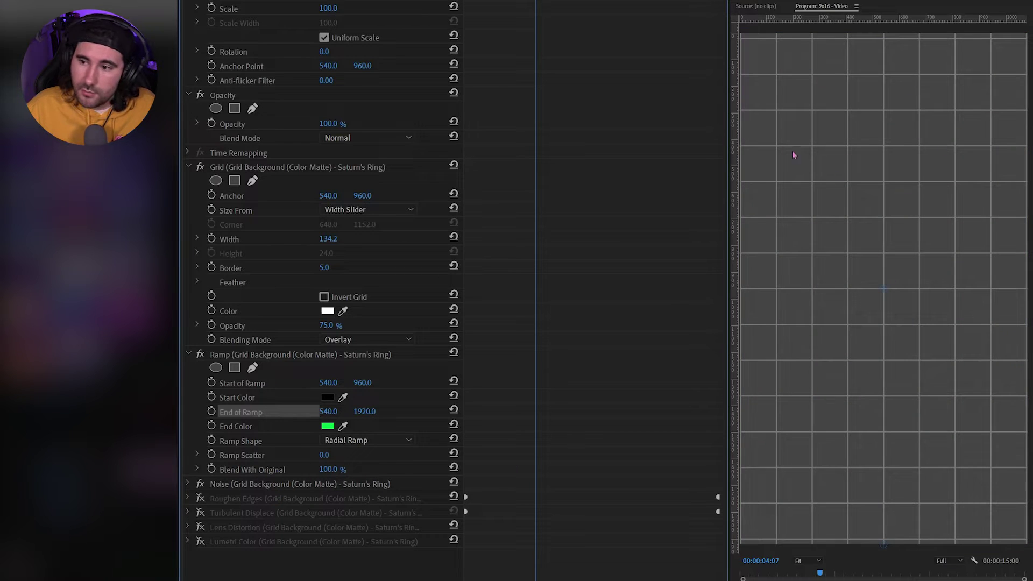
{"action": "left_click", "coordinate": [328, 469]}
{"action": "type", "text": "50"}
{"action": "key", "text": "Return"}
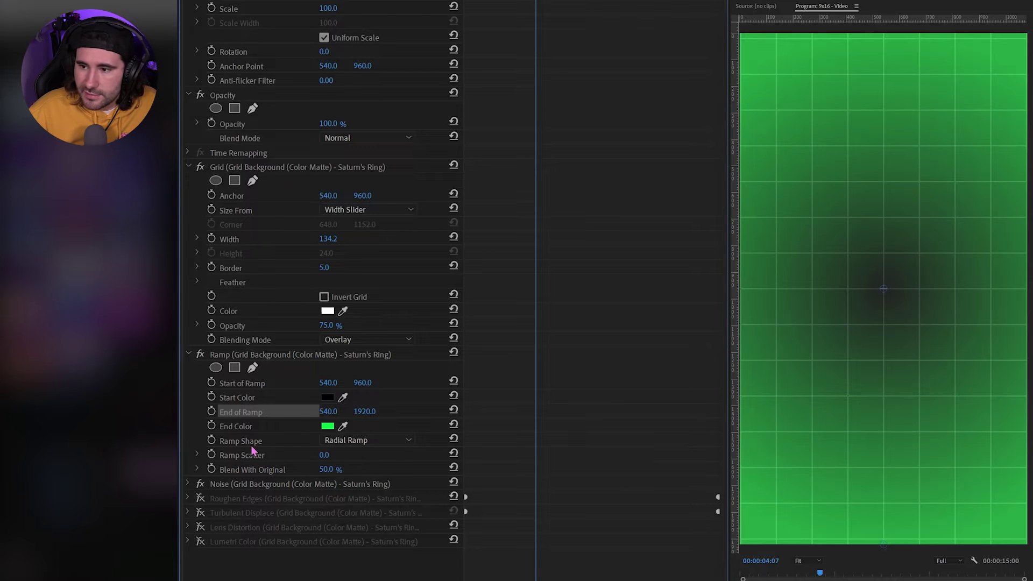
{"action": "left_click", "coordinate": [327, 469]}
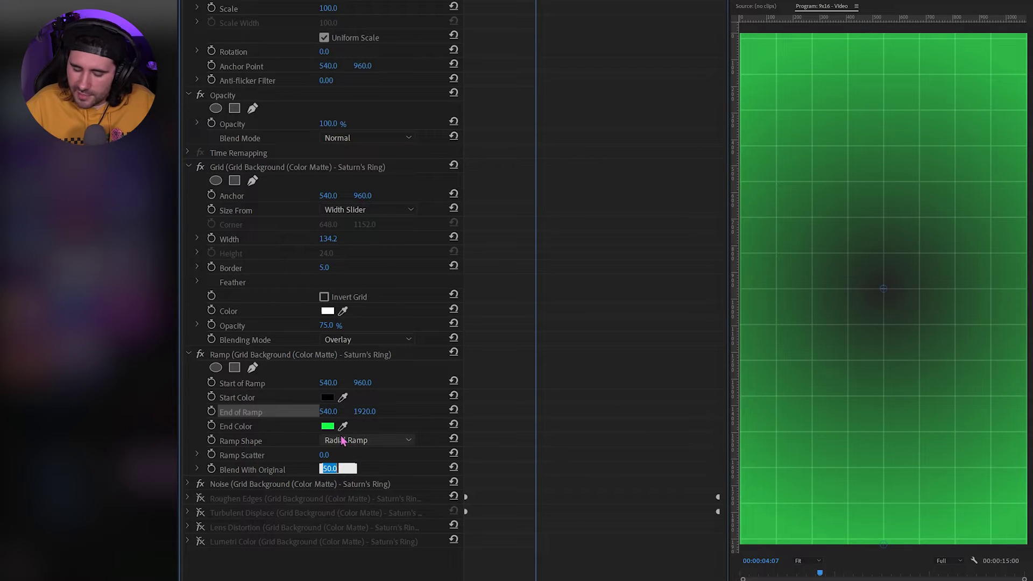
{"action": "type", "text": "75"}
{"action": "key", "text": "Return"}
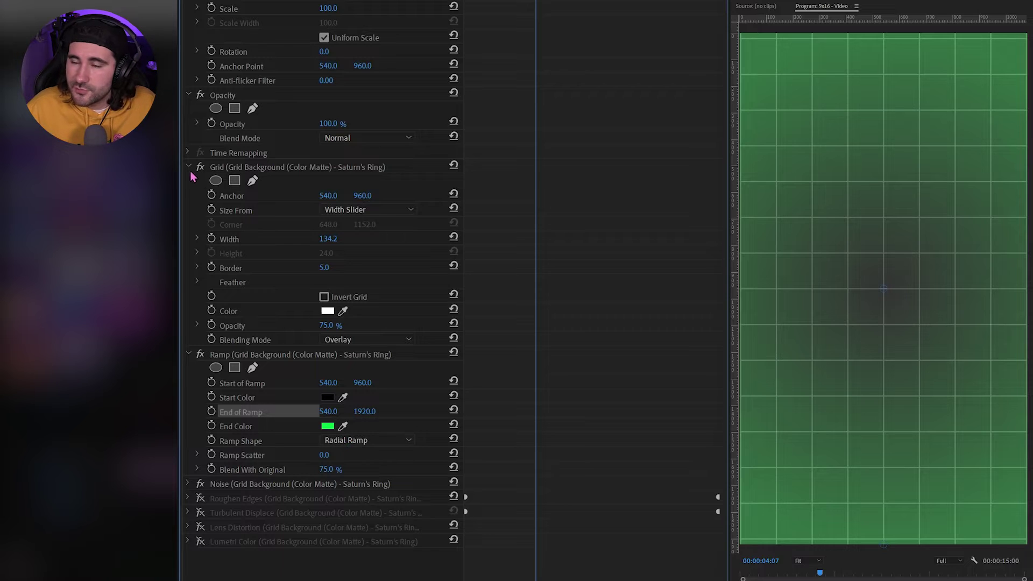
- Set the Ramp Shape back to Linear Ramp and reset the Start of Ramp point
{"action": "left_click", "coordinate": [383, 441]}
{"action": "left_click", "coordinate": [356, 453]}
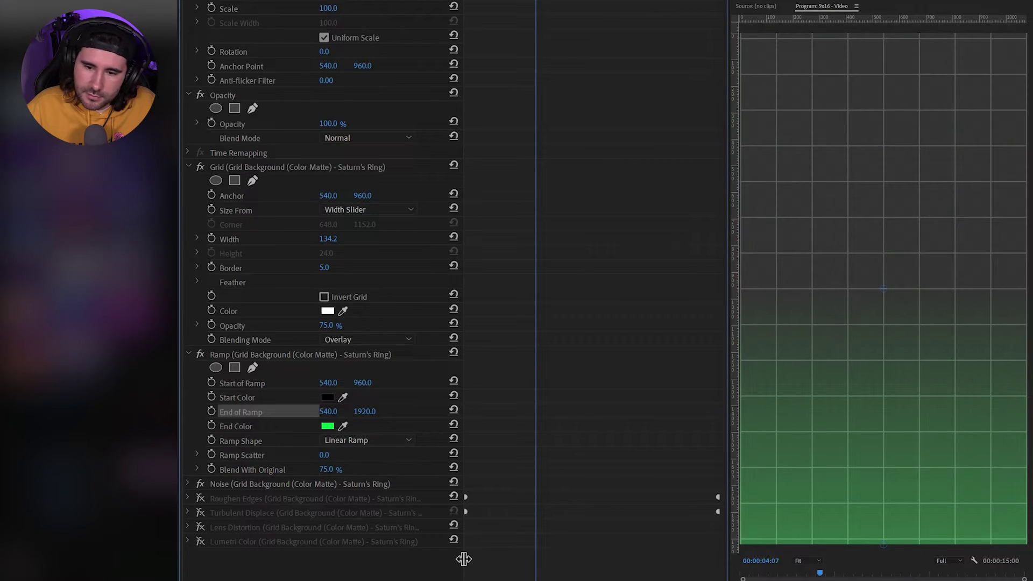
{"action": "left_click", "coordinate": [454, 381]}
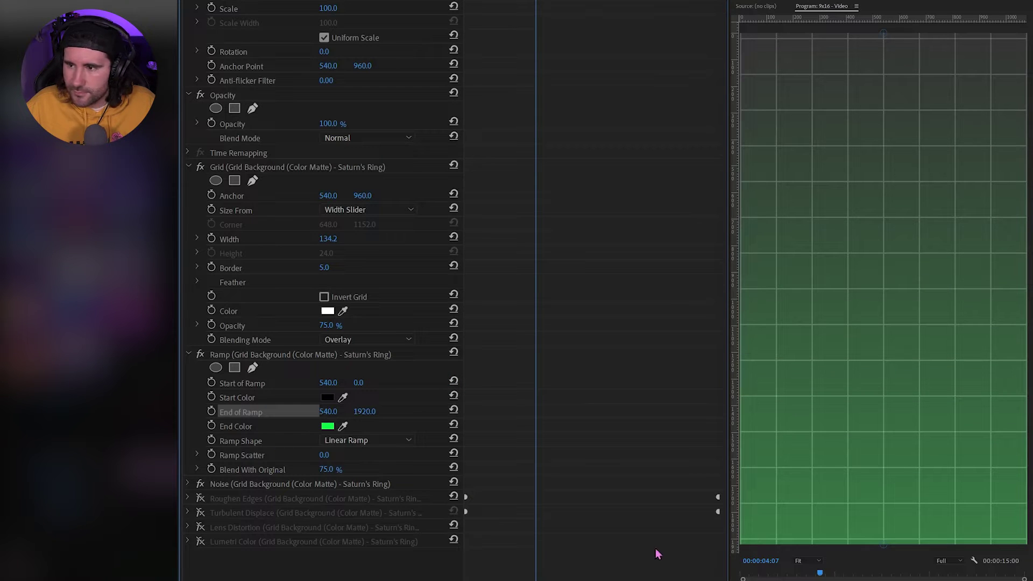
- Expand the Noise effect and enable Use Color Noise, inspecting the grain at 800% zoom before returning the preview to Fit
{"action": "left_click", "coordinate": [188, 485]}
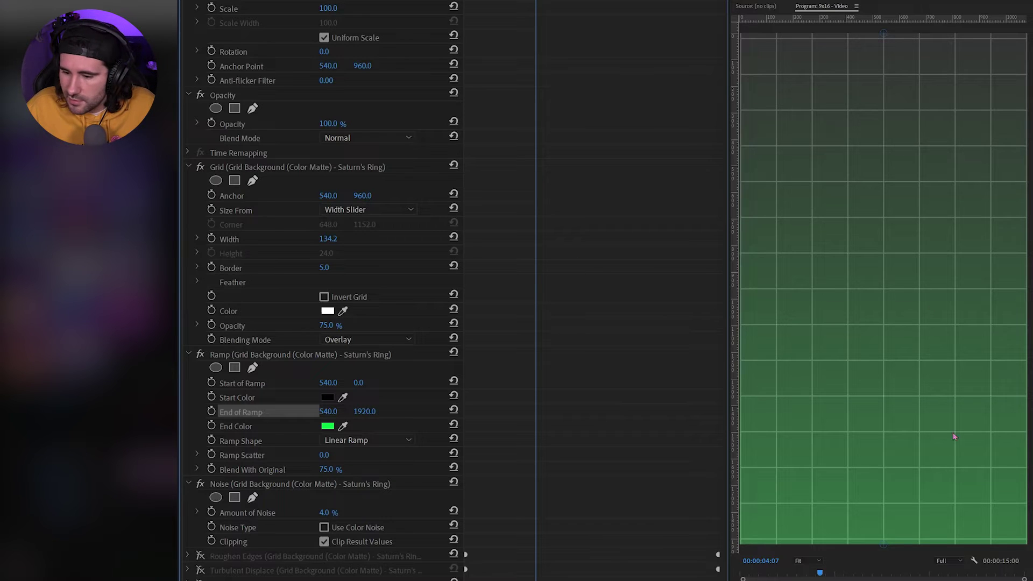
{"action": "left_click", "coordinate": [805, 561]}
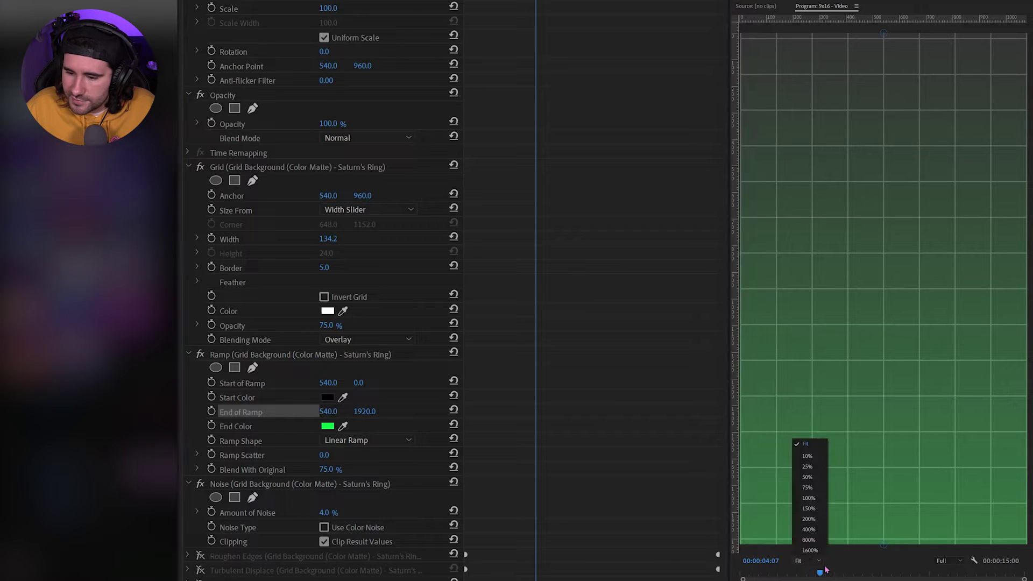
{"action": "left_click", "coordinate": [809, 540]}
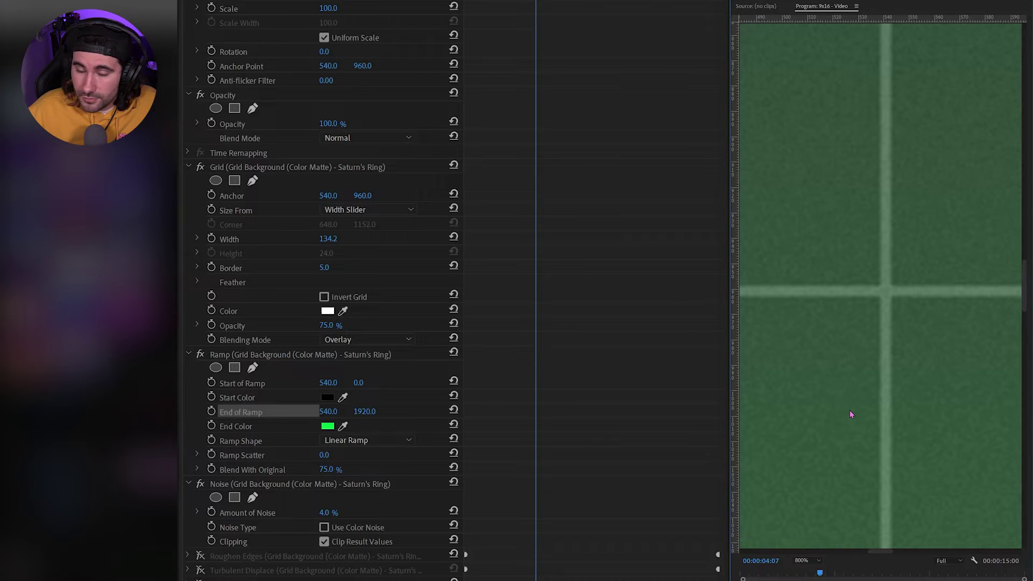
{"action": "left_click", "coordinate": [324, 528]}
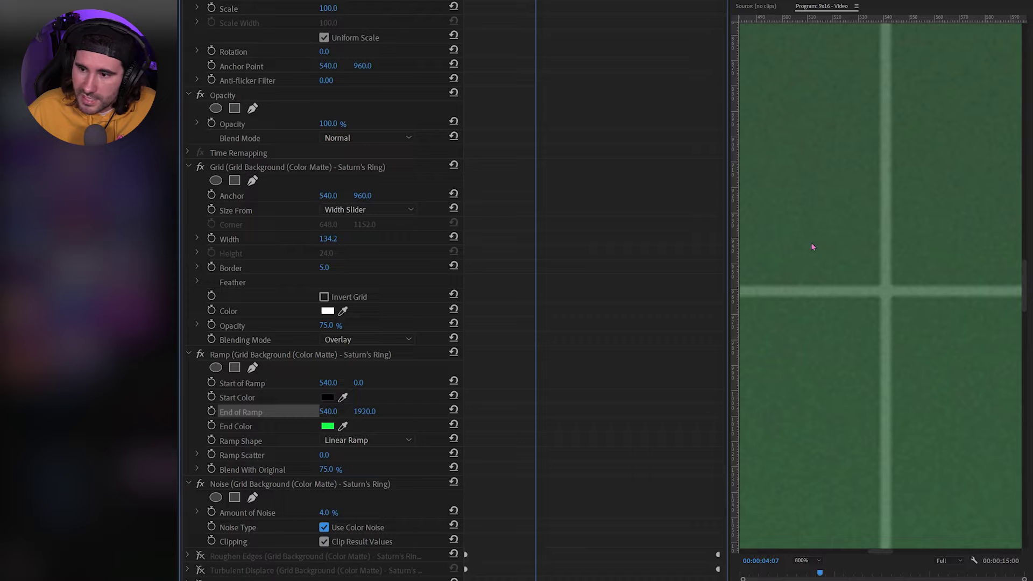
{"action": "left_click", "coordinate": [805, 560]}
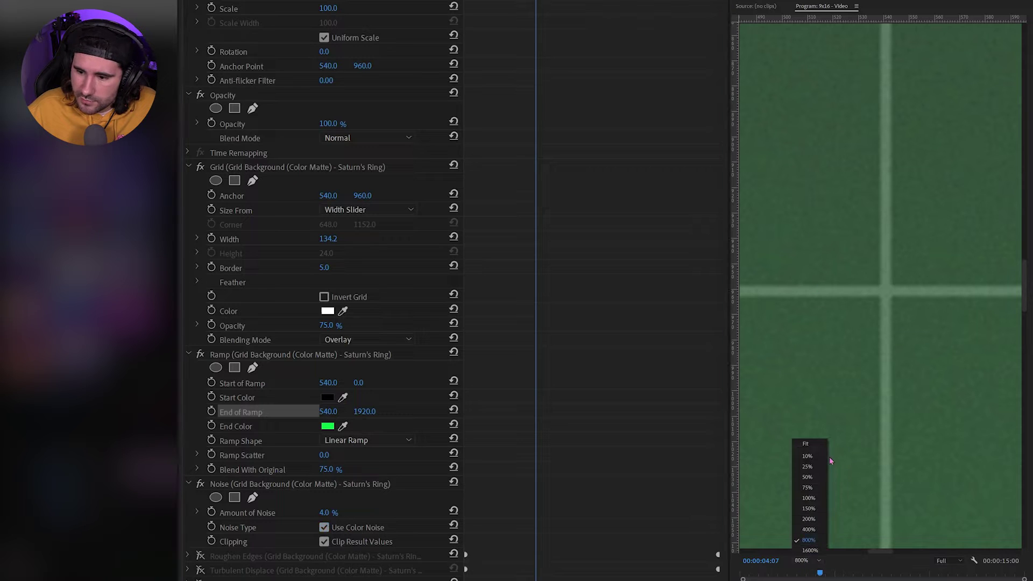
{"action": "left_click", "coordinate": [822, 448]}
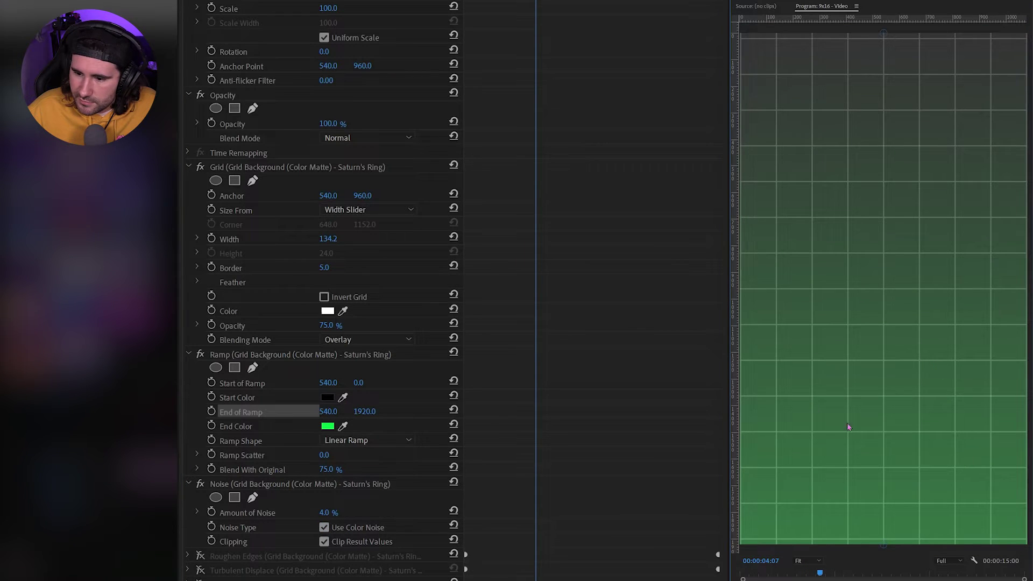
- Try an Amount of Noise of 56% while zoomed in to 800%, and check it with the preview at Fit
{"action": "left_click", "coordinate": [807, 561]}
{"action": "left_click", "coordinate": [809, 540]}
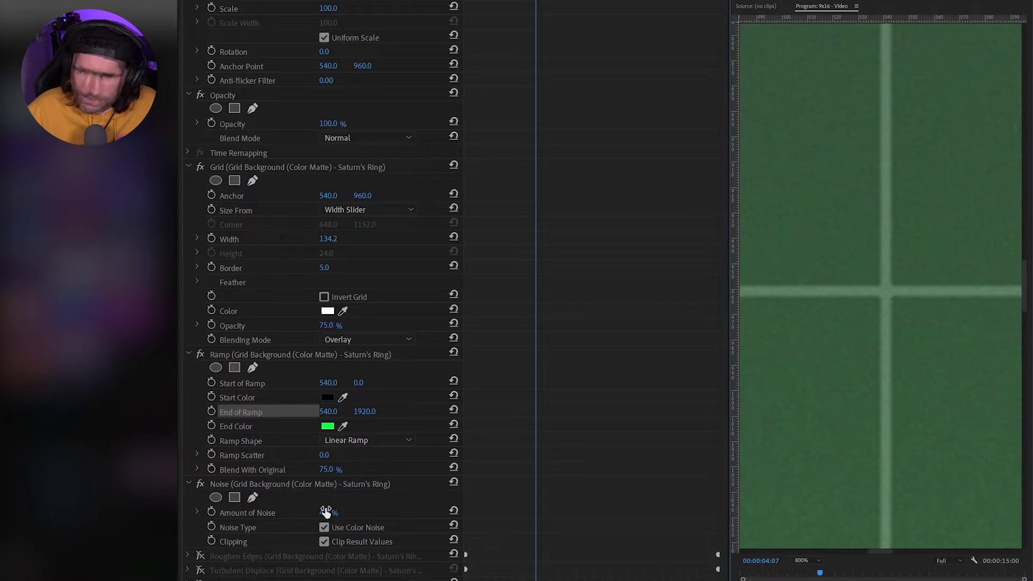
{"action": "left_click_drag", "start_coordinate": [325, 512], "coordinate": [356, 511]}
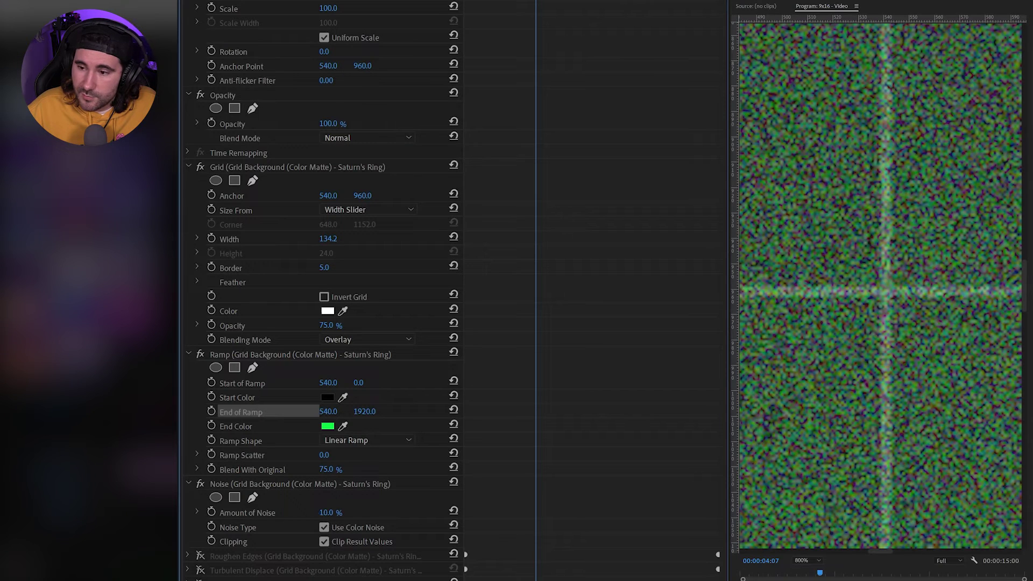
{"action": "left_click", "coordinate": [812, 562]}
{"action": "left_click", "coordinate": [808, 448]}
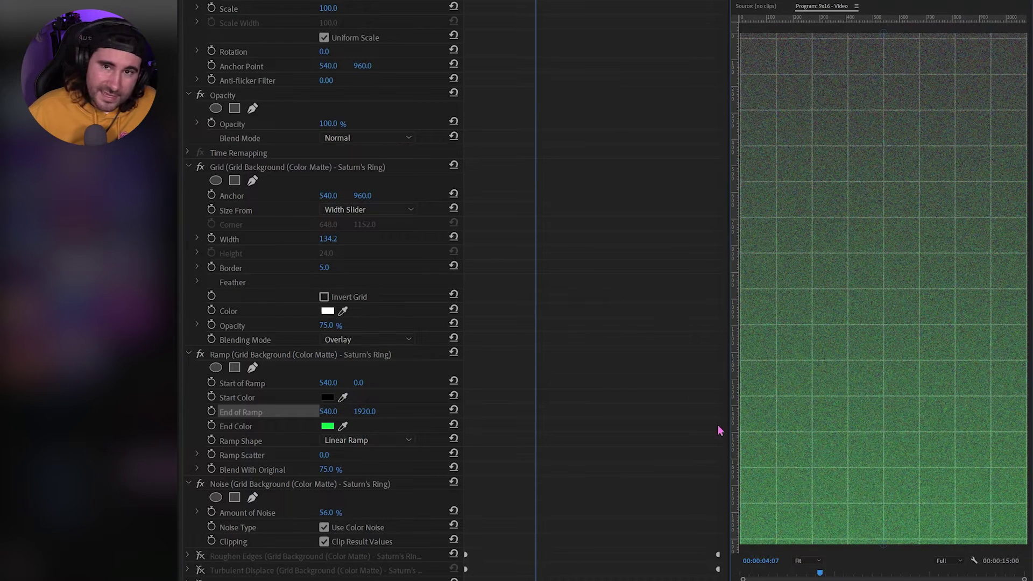
- Turn off Use Color Noise and set the Amount of Noise to 4%
{"action": "left_click", "coordinate": [323, 527]}
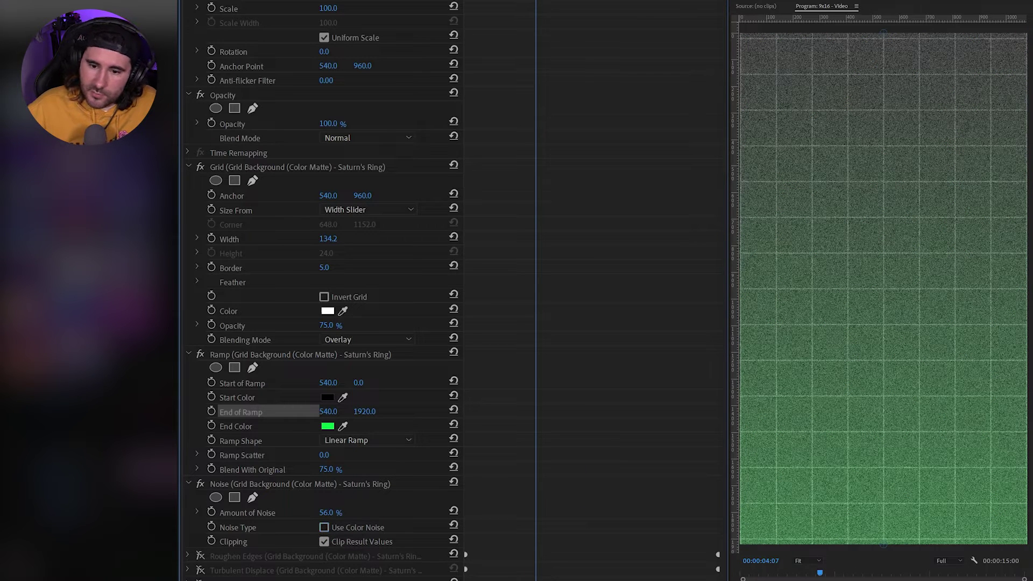
{"action": "left_click", "coordinate": [328, 513]}
{"action": "type", "text": "4"}
{"action": "key", "text": "Return"}
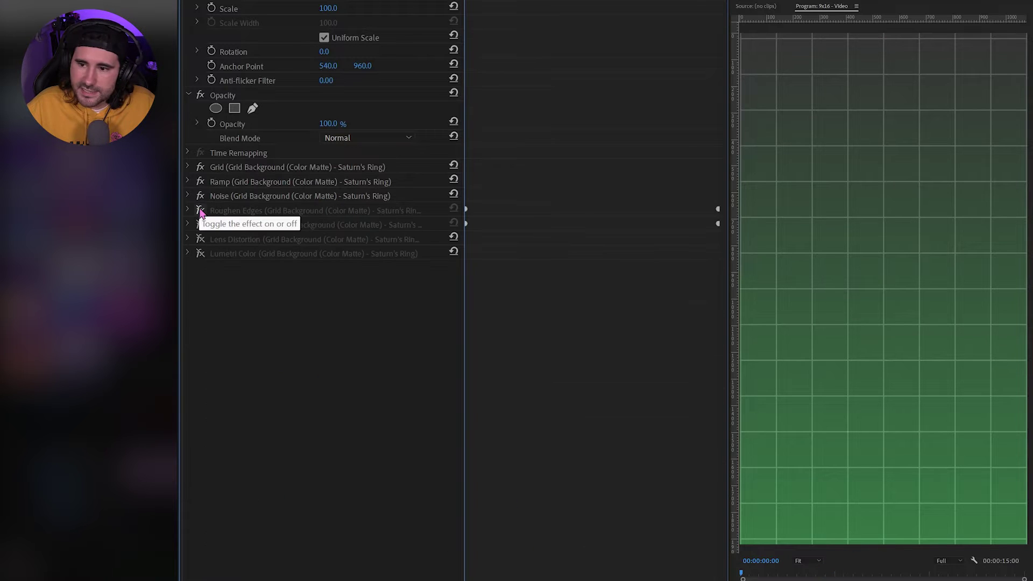
- Enable and expand the Roughen Edges effect, and set the clip's Scale to 75
{"action": "left_click", "coordinate": [200, 210]}
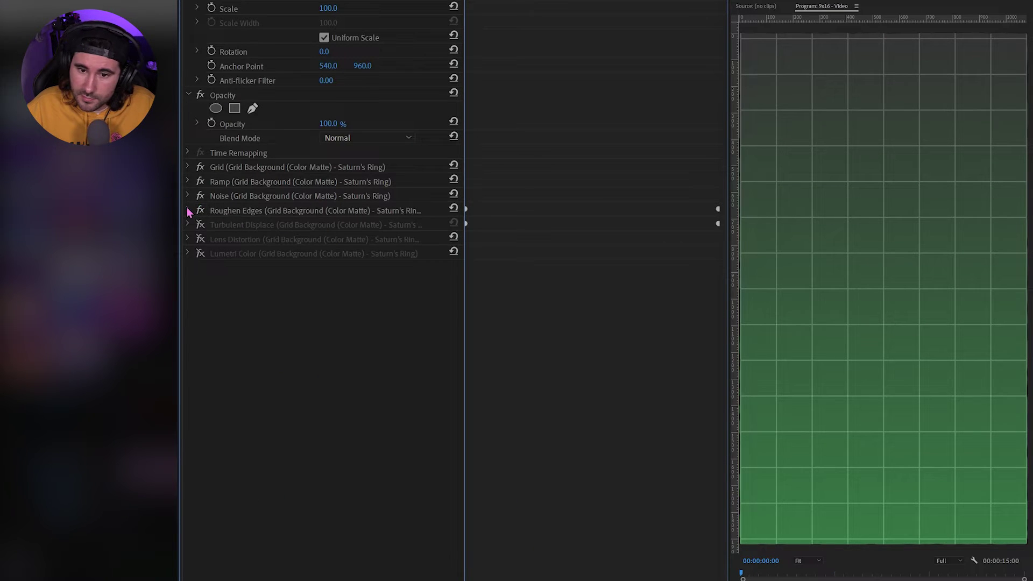
{"action": "left_click", "coordinate": [188, 211]}
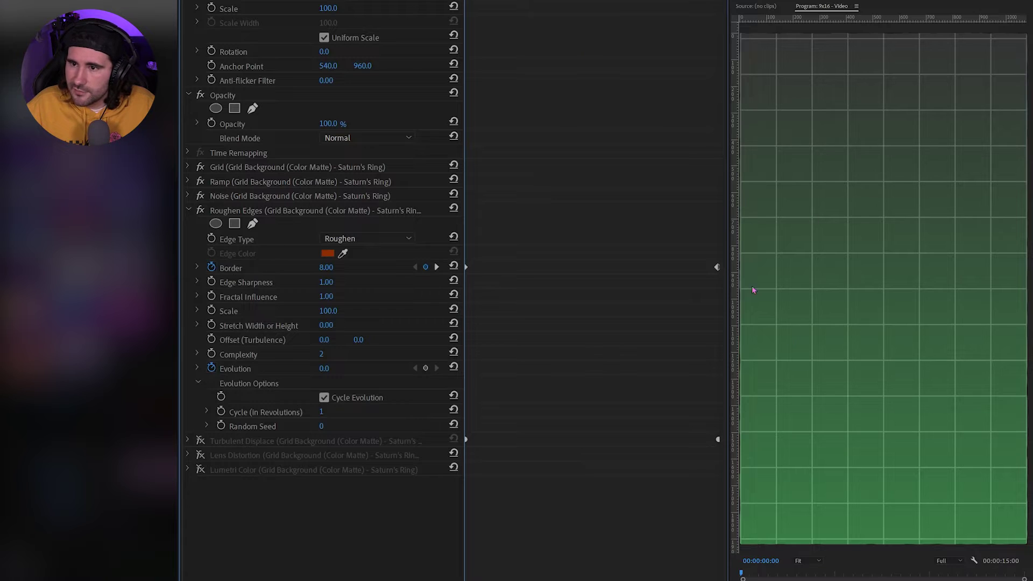
{"action": "left_click", "coordinate": [330, 7]}
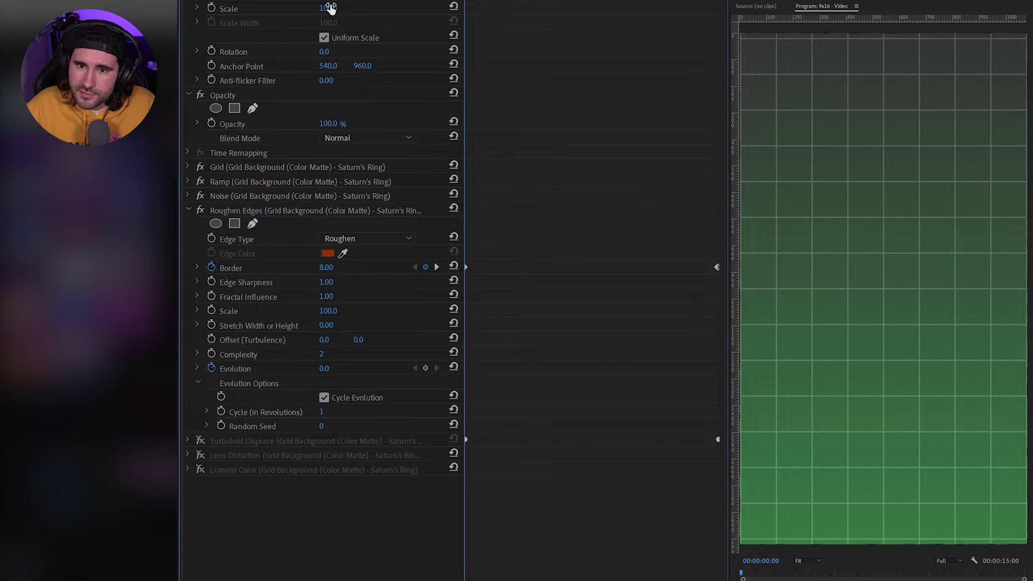
{"action": "type", "text": "75"}
{"action": "key", "text": "Return"}
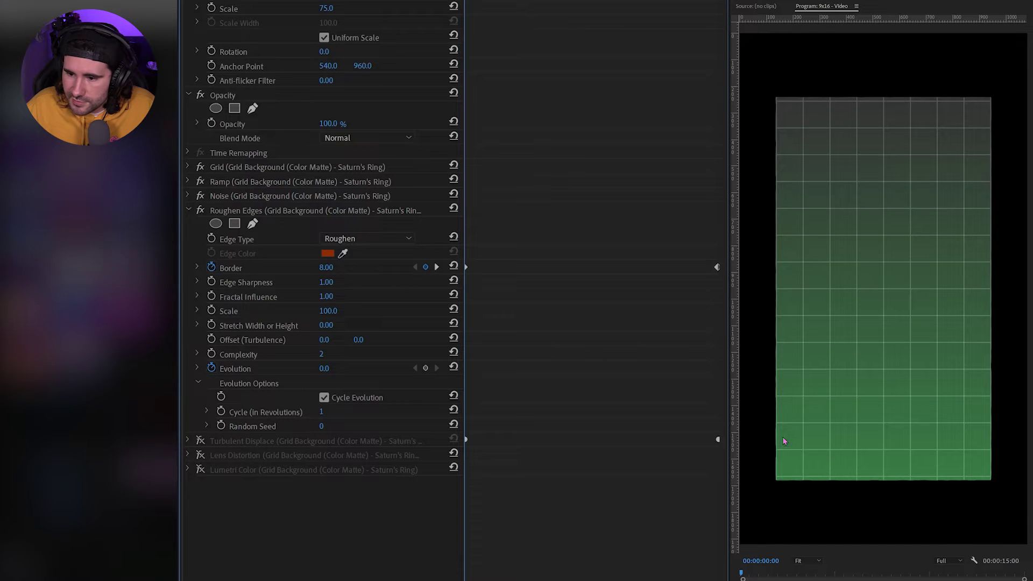
- Toggle the Roughen Edges effect off and on to compare the edges of the grid
{"action": "left_click", "coordinate": [199, 211]}
{"action": "left_click", "coordinate": [199, 210]}
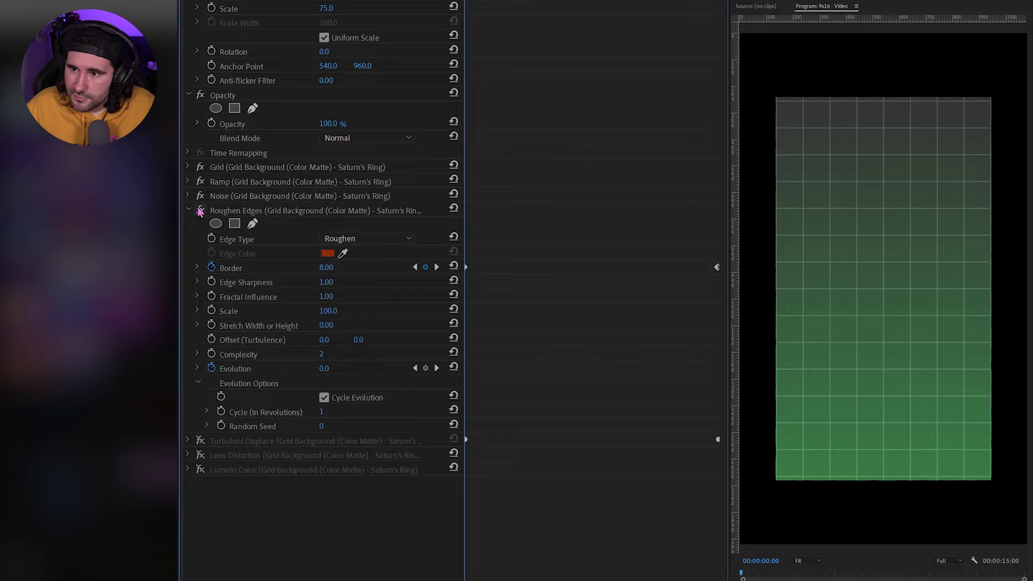
{"action": "left_click", "coordinate": [199, 211]}
{"action": "left_click", "coordinate": [199, 211]}
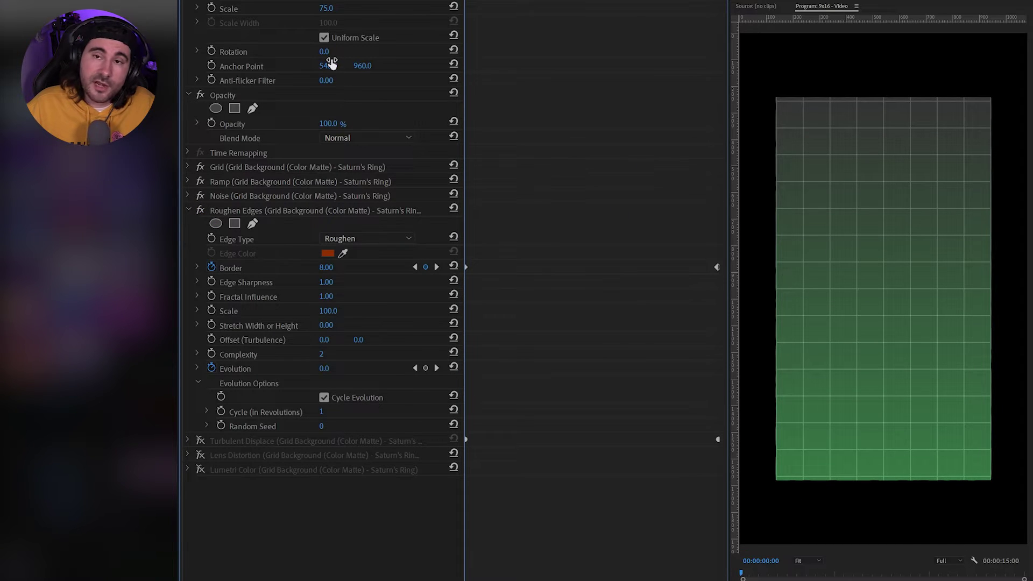
- Try a Roughen Edges Border of 155.43 at 00:00:13:11, undo the change, and return to the start of the clip
{"action": "left_click_drag", "start_coordinate": [466, 2], "coordinate": [690, 15]}
{"action": "left_click_drag", "start_coordinate": [331, 268], "coordinate": [410, 267]}
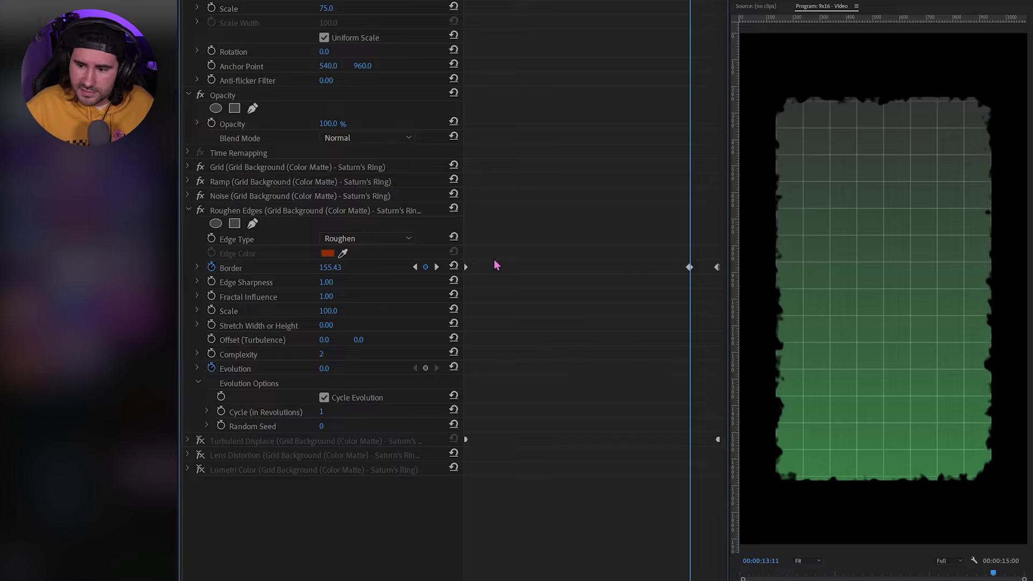
{"action": "key", "text": "ctrl+z"}
{"action": "key", "text": "ctrl+z"}
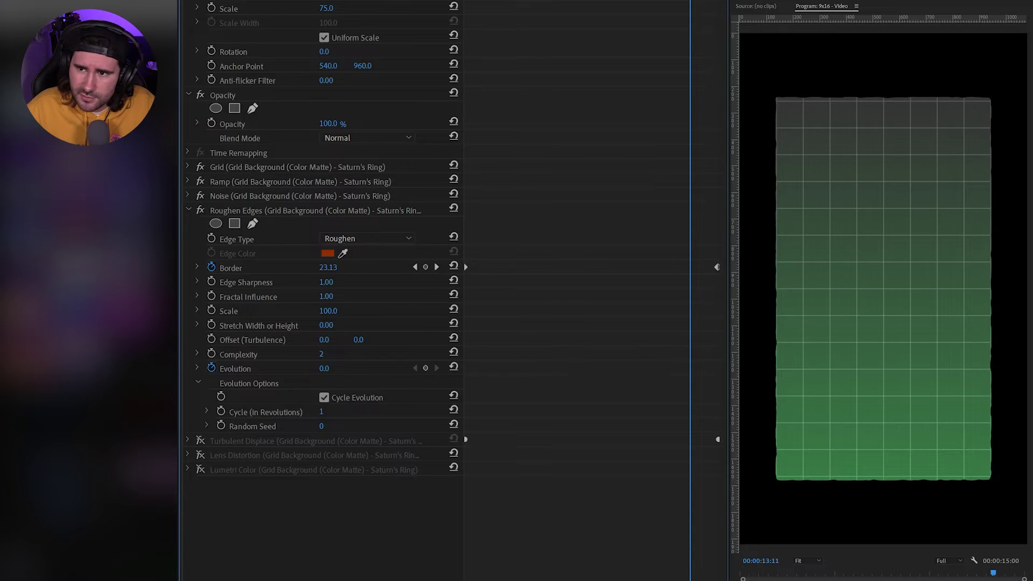
{"action": "left_click_drag", "start_coordinate": [690, 1], "coordinate": [464, 1]}
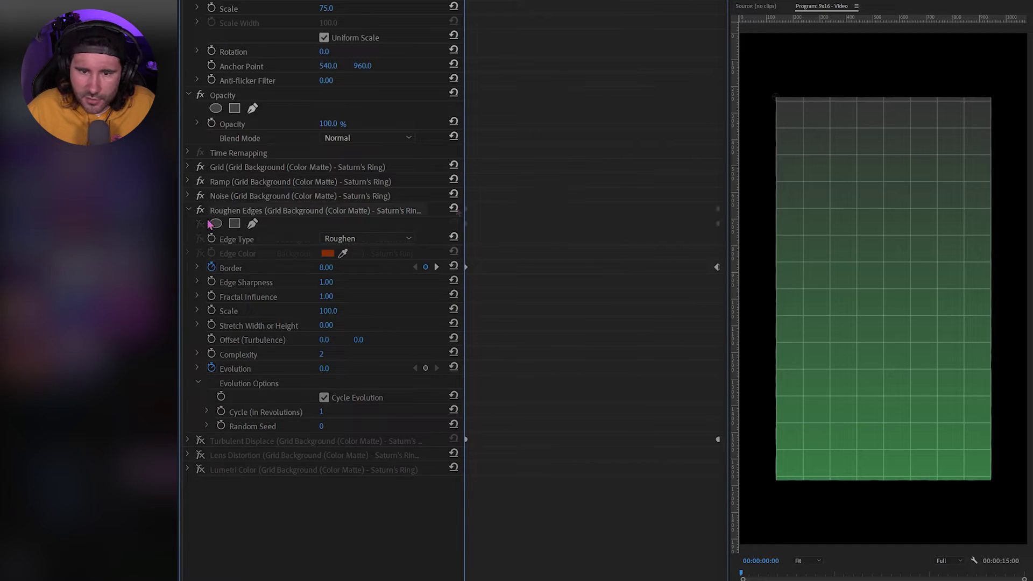
- Collapse Roughen Edges, expand and enable Turbulent Displace, and play the sequence to preview the distortion
{"action": "left_click", "coordinate": [211, 211]}
{"action": "left_click", "coordinate": [188, 223]}
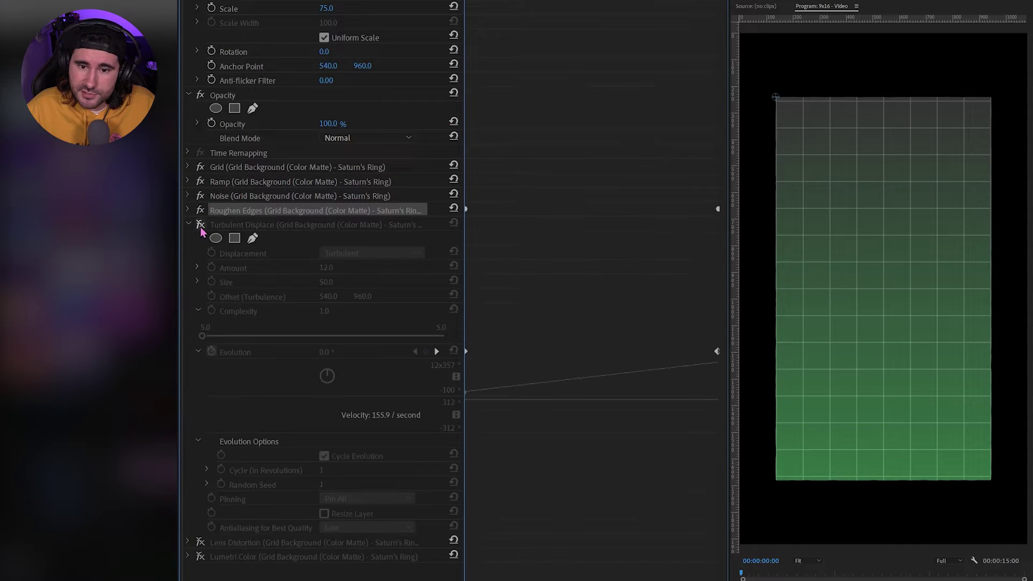
{"action": "left_click", "coordinate": [199, 225]}
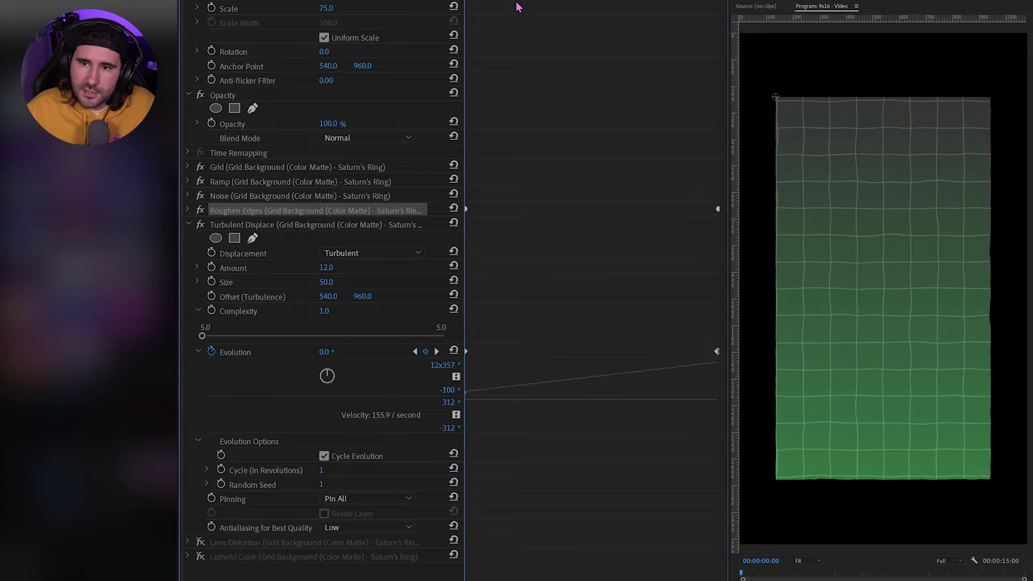
{"action": "left_click", "coordinate": [530, 37]}
{"action": "key", "text": "space"}
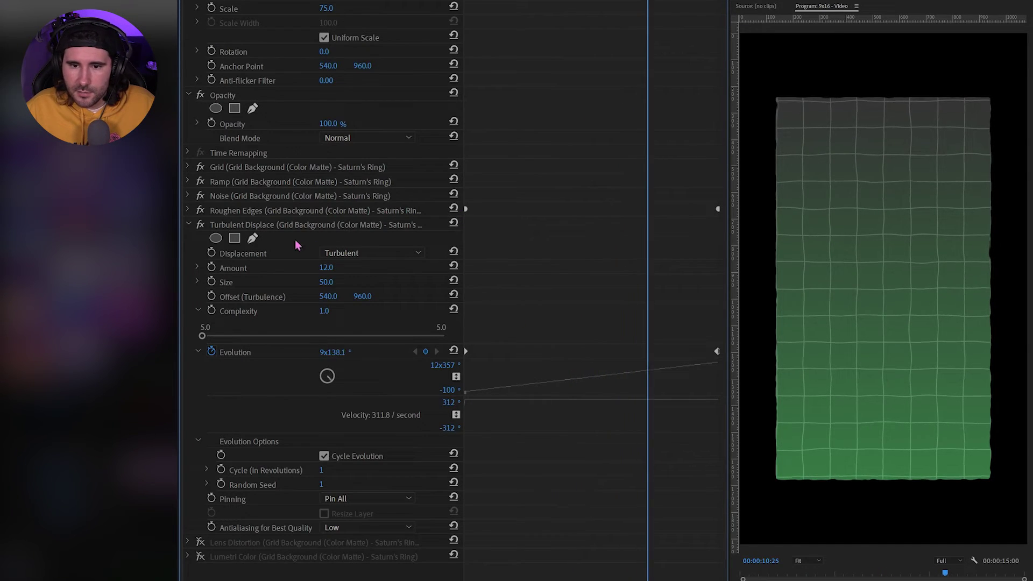
{"action": "key", "text": "space"}
- Disable the Roughen Edges effect and reset the clip's Scale, returning to the start of the sequence
{"action": "left_click", "coordinate": [200, 210]}
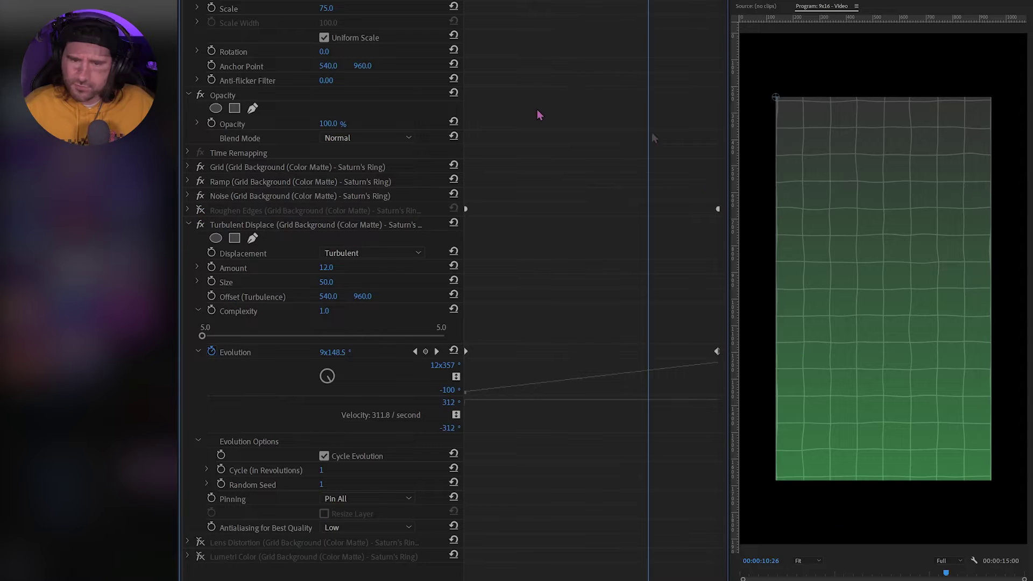
{"action": "left_click", "coordinate": [453, 6]}
{"action": "key", "text": "Home"}
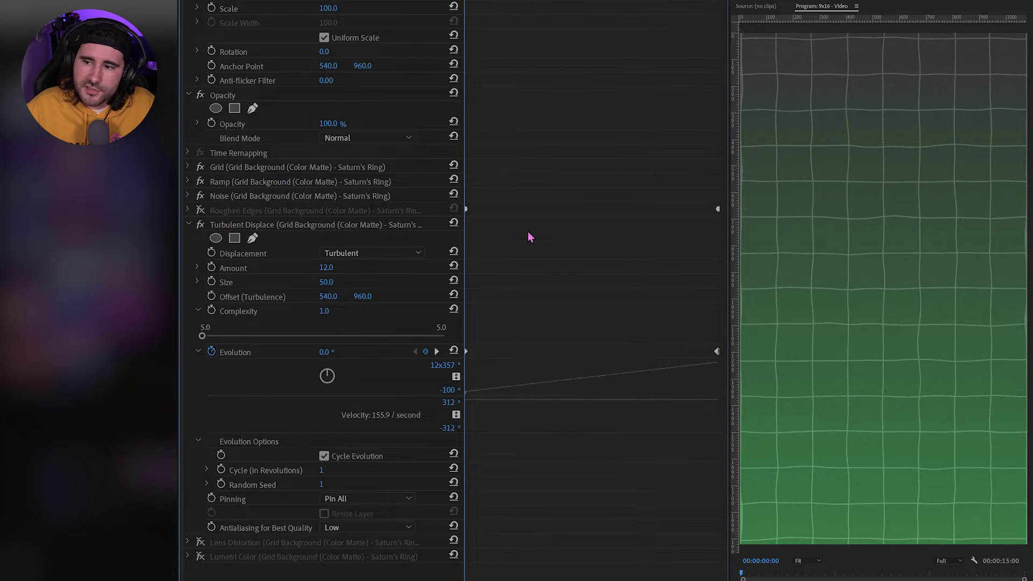
- Play to the end of the clip and set the final Turbulent Displace Evolution keyframe to 1x0.0°
{"action": "key", "text": "space"}
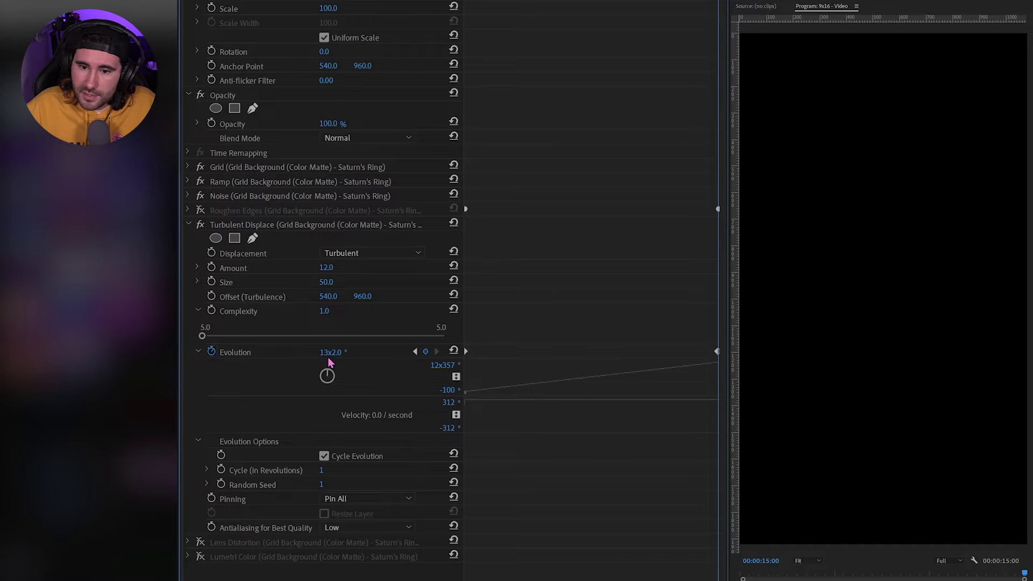
{"action": "left_click", "coordinate": [326, 354]}
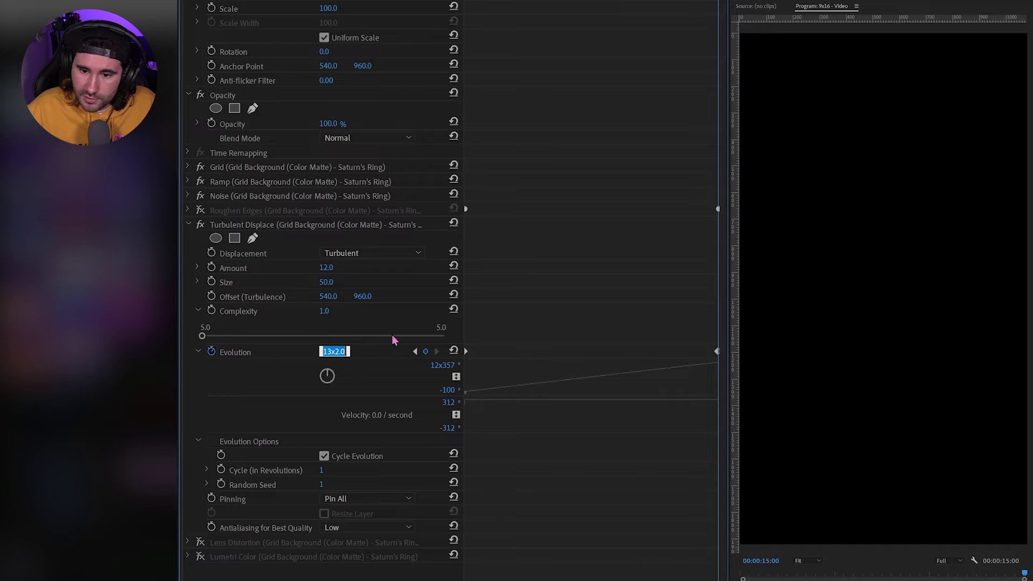
{"action": "key", "text": "BackSpace"}
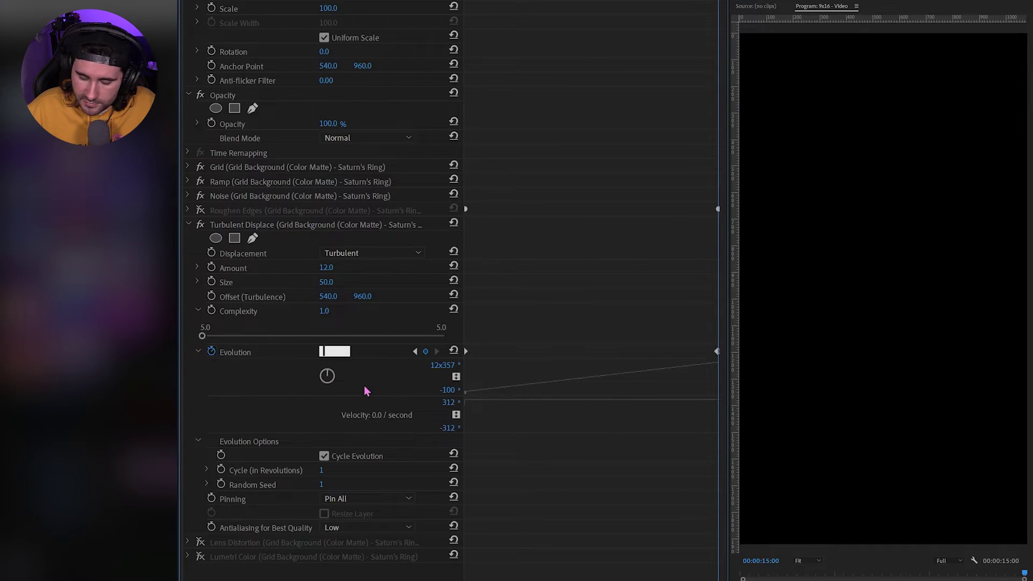
{"action": "key", "text": "Return"}
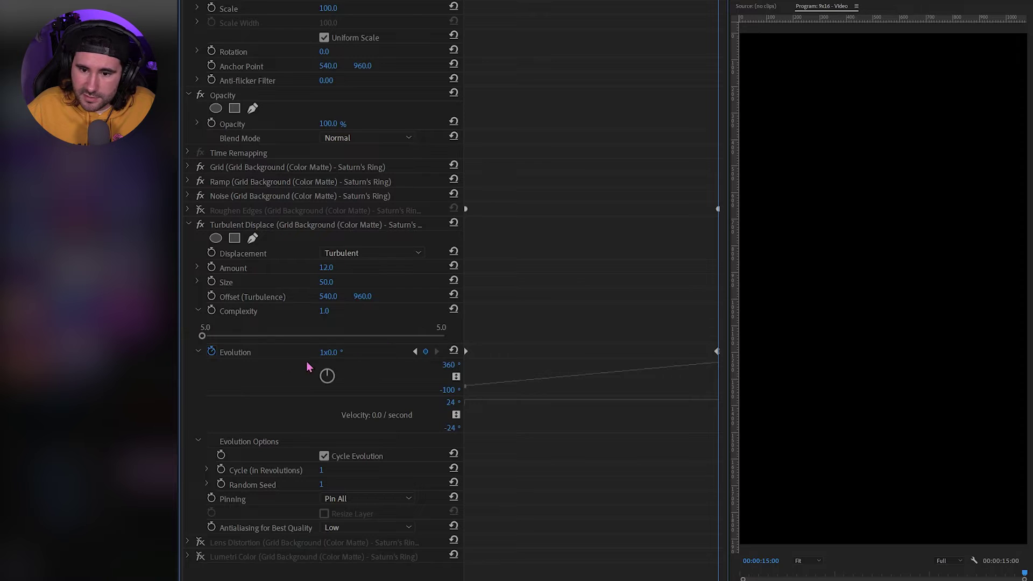
- Scrub through the slower animation and move the final Evolution keyframe to a little over a third of the clip
{"action": "left_click_drag", "start_coordinate": [717, 2], "coordinate": [642, 2]}
{"action": "left_click_drag", "start_coordinate": [940, 575], "coordinate": [805, 575]}
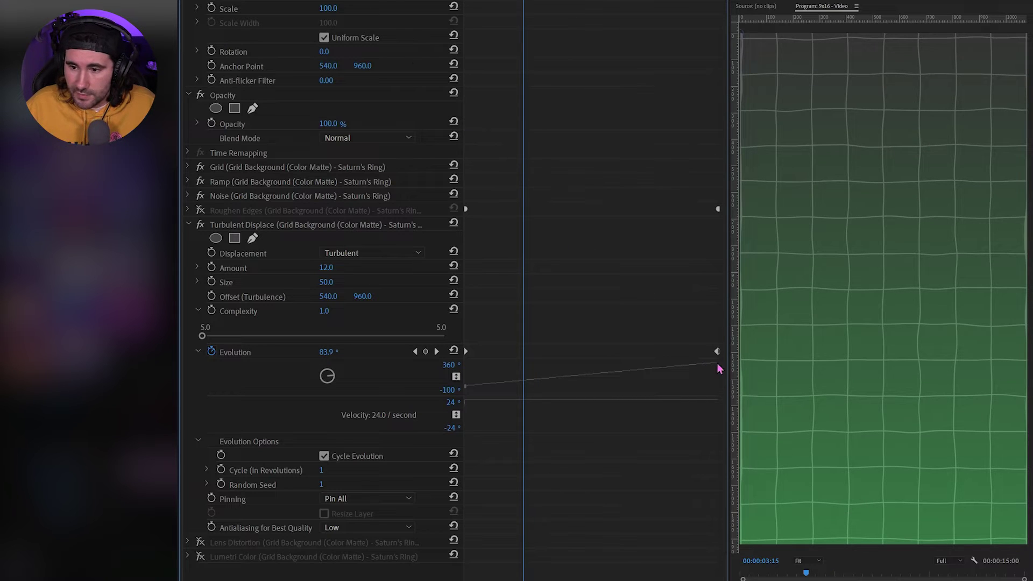
{"action": "left_click_drag", "start_coordinate": [717, 352], "coordinate": [559, 351]}
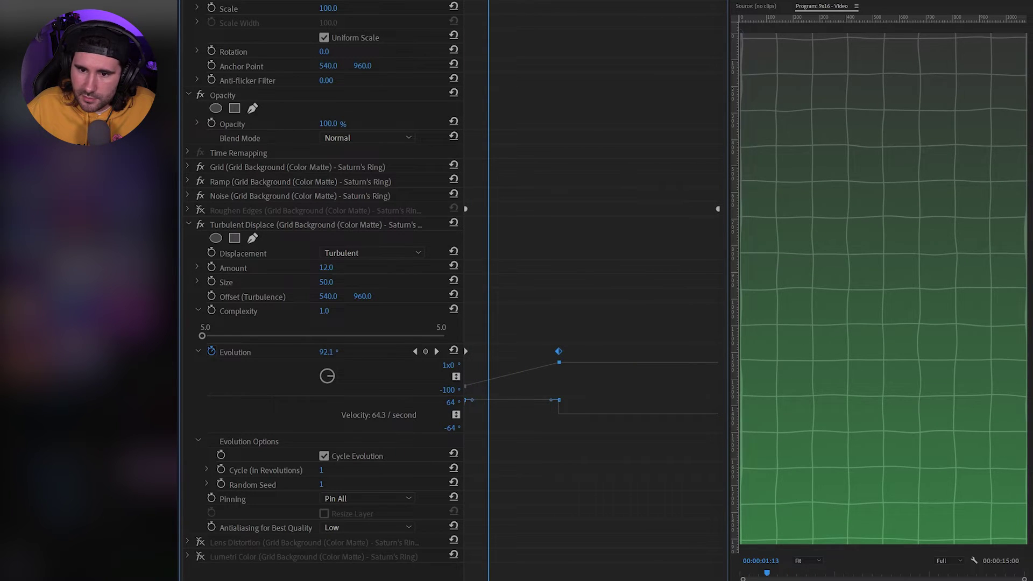
- Set the Turbulent Displace Amount to 116.6 and increase its Size, playing back the animation to check each change
{"action": "left_click_drag", "start_coordinate": [326, 267], "coordinate": [382, 267]}
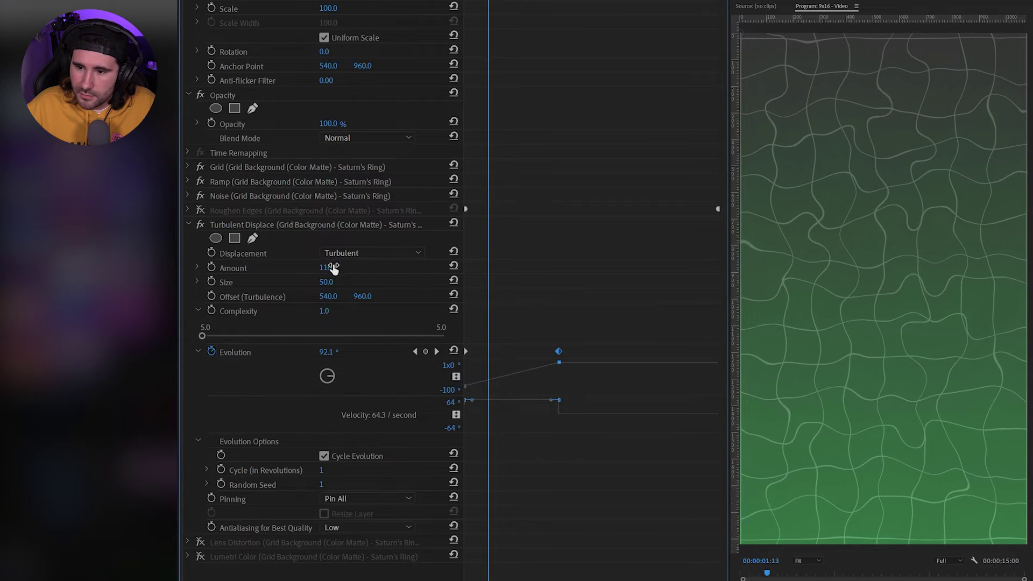
{"action": "key", "text": "space"}
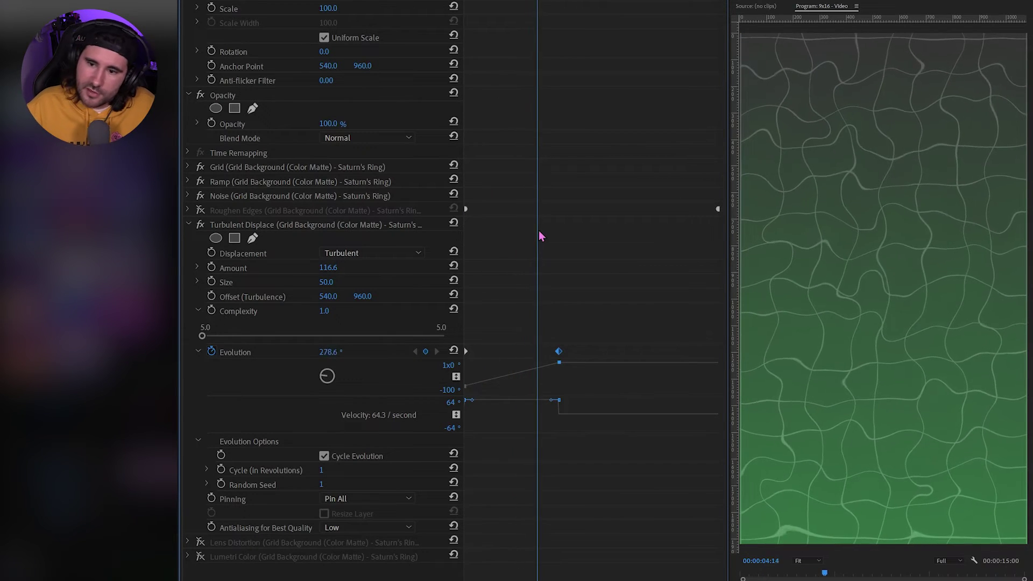
{"action": "key", "text": "space"}
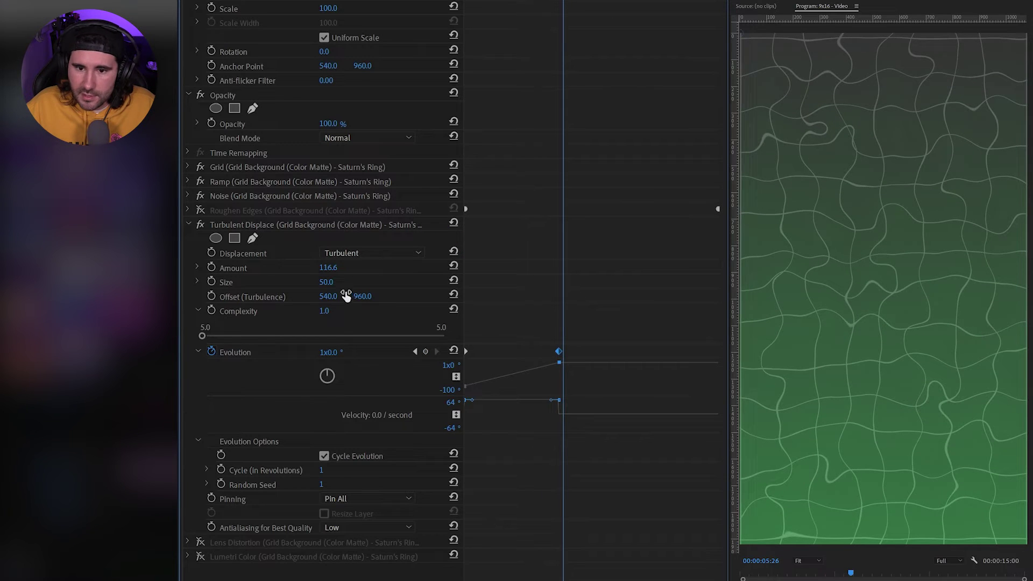
{"action": "left_click_drag", "start_coordinate": [325, 281], "coordinate": [340, 281]}
{"action": "left_click_drag", "start_coordinate": [563, 1], "coordinate": [465, 1]}
{"action": "key", "text": "space"}
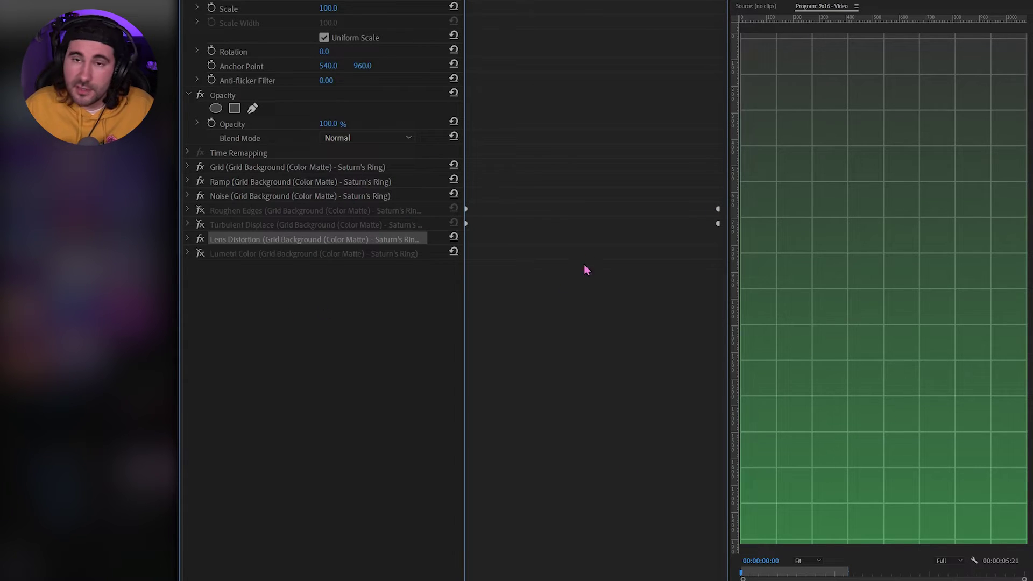
- Expand Lens Distortion, try a Curvature of 100 with a larger clip Scale, and set the Curvature to -57 at the original Scale
{"action": "left_click", "coordinate": [188, 239]}
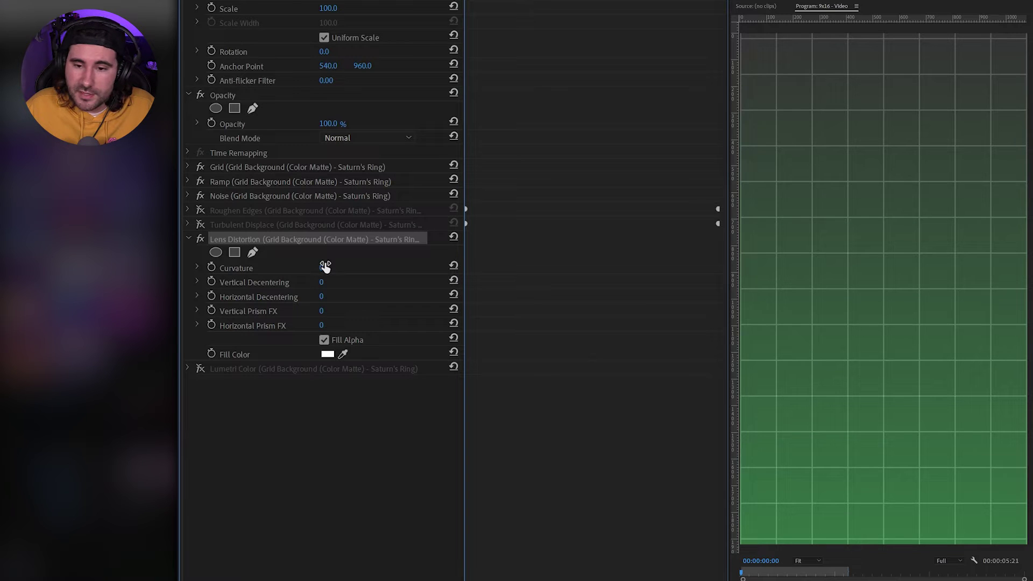
{"action": "left_click_drag", "start_coordinate": [325, 267], "coordinate": [380, 267]}
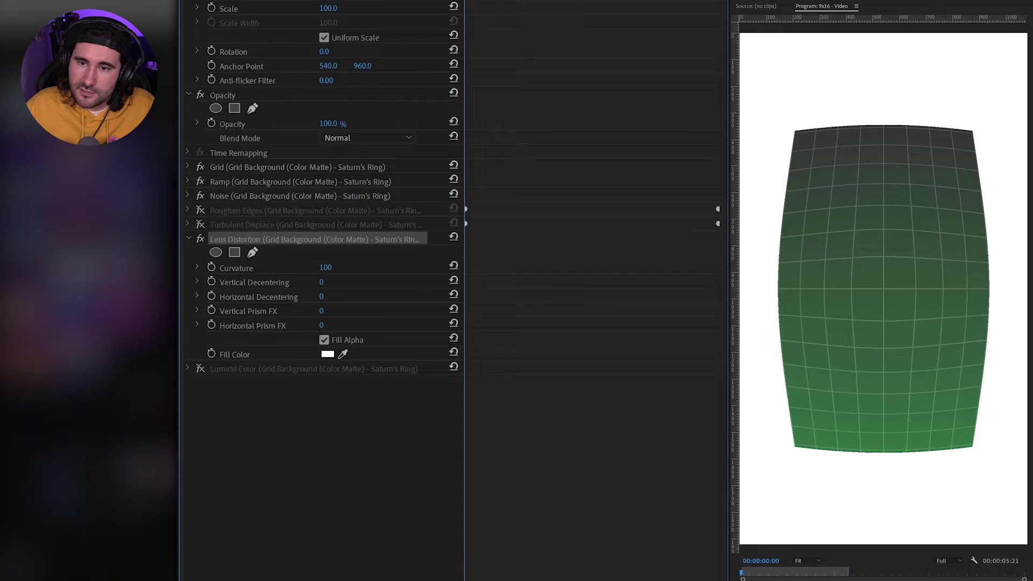
{"action": "left_click_drag", "start_coordinate": [329, 8], "coordinate": [368, 8]}
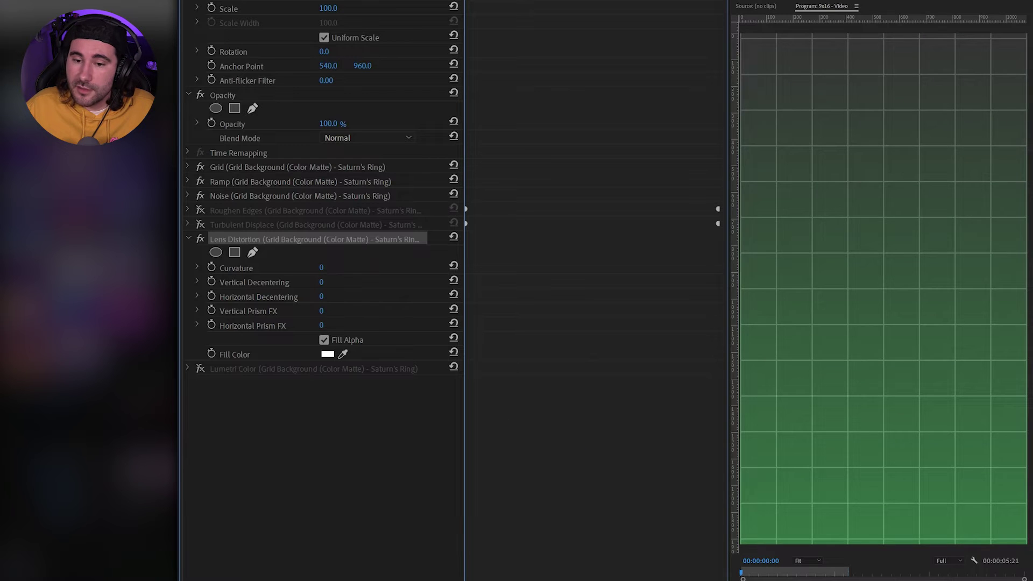
{"action": "left_click_drag", "start_coordinate": [321, 267], "coordinate": [525, 369]}
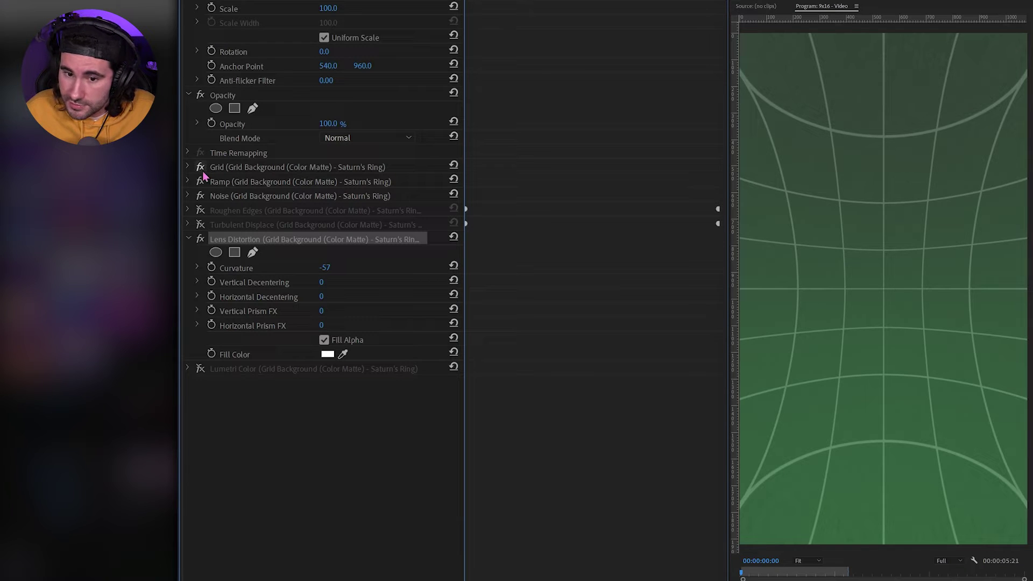
- Expand the Grid effect, keyframe its Anchor at the clip start, shift it at 00:00:04:04, and play back the movement
{"action": "left_click", "coordinate": [187, 167]}
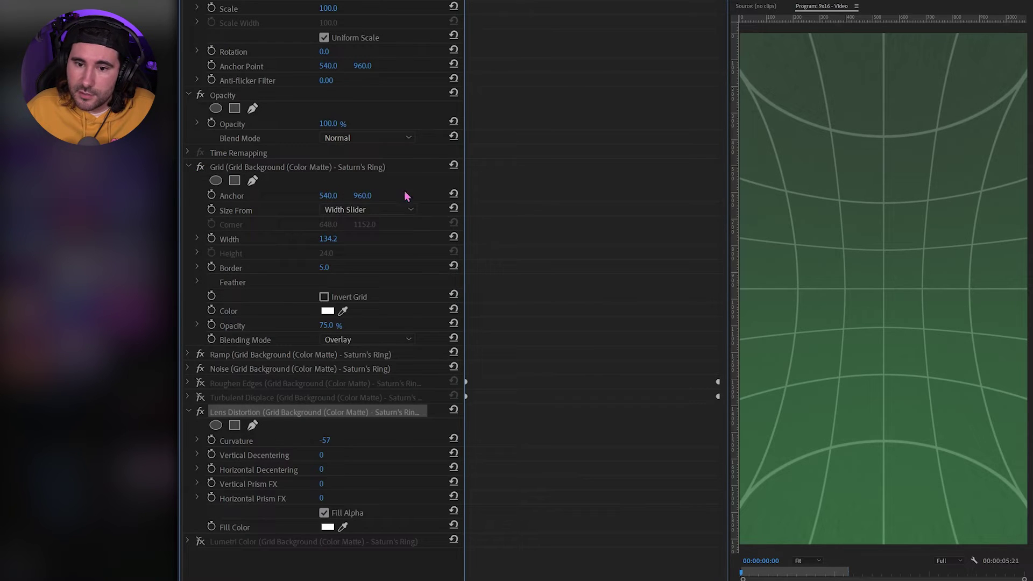
{"action": "left_click", "coordinate": [212, 196]}
{"action": "left_click_drag", "start_coordinate": [465, 1], "coordinate": [534, 1]}
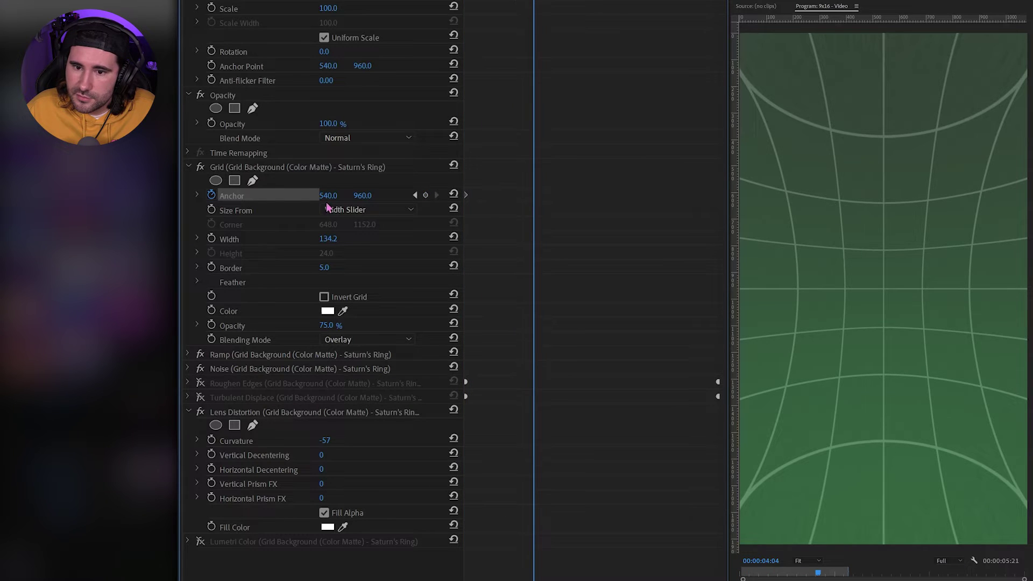
{"action": "left_click_drag", "start_coordinate": [328, 197], "coordinate": [289, 195]}
{"action": "left_click_drag", "start_coordinate": [534, 1], "coordinate": [465, 1]}
{"action": "key", "text": "space"}
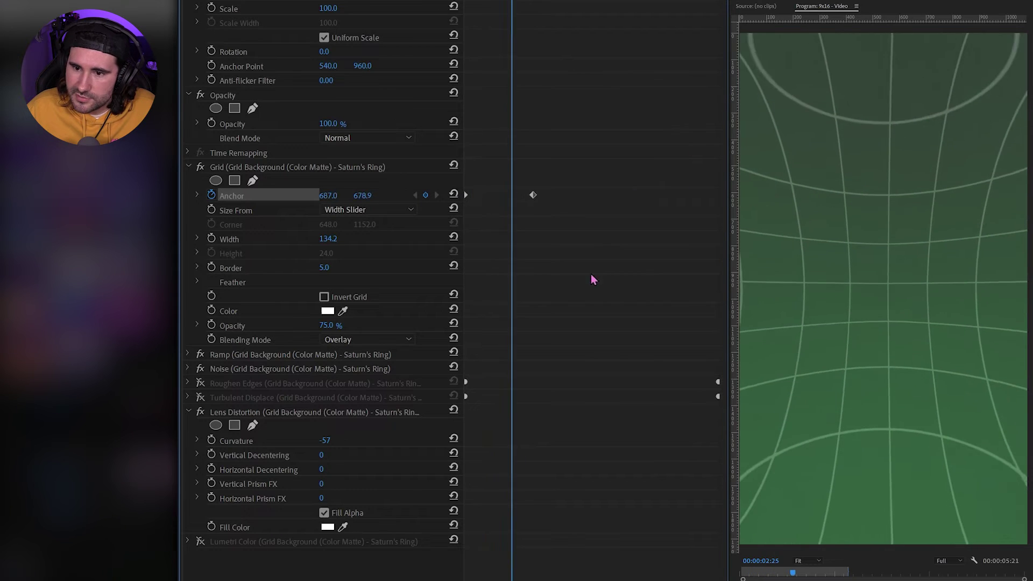
- Move the second Grid Anchor keyframe to about three-fifths of the clip and play the slower movement
{"action": "key", "text": "space"}
{"action": "left_click_drag", "start_coordinate": [532, 194], "coordinate": [621, 194]}
{"action": "key", "text": "space"}
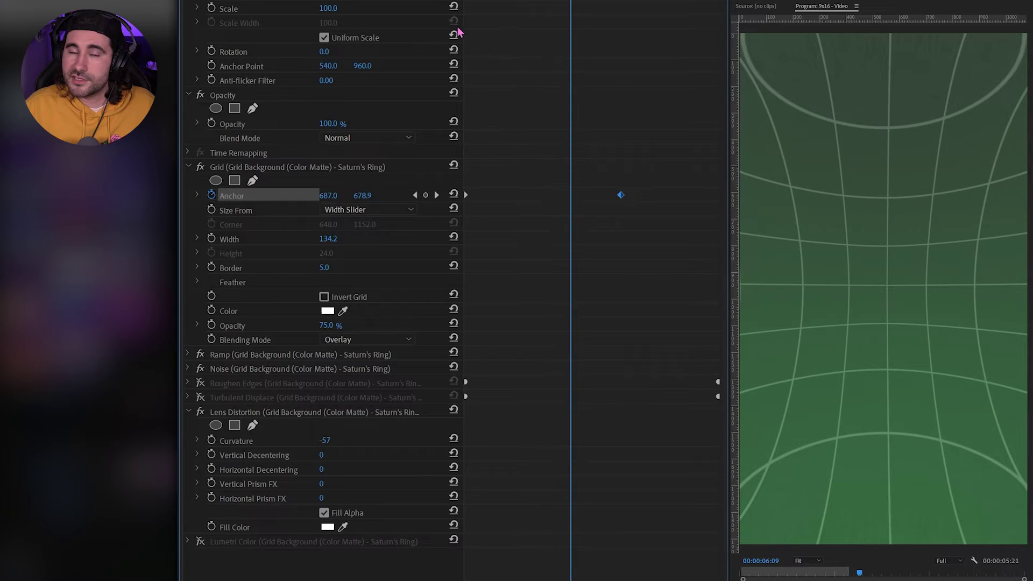
- Enable the Lumetri Color effect, reset its Exposure, and set the Exposure to -2
{"action": "left_click", "coordinate": [200, 541]}
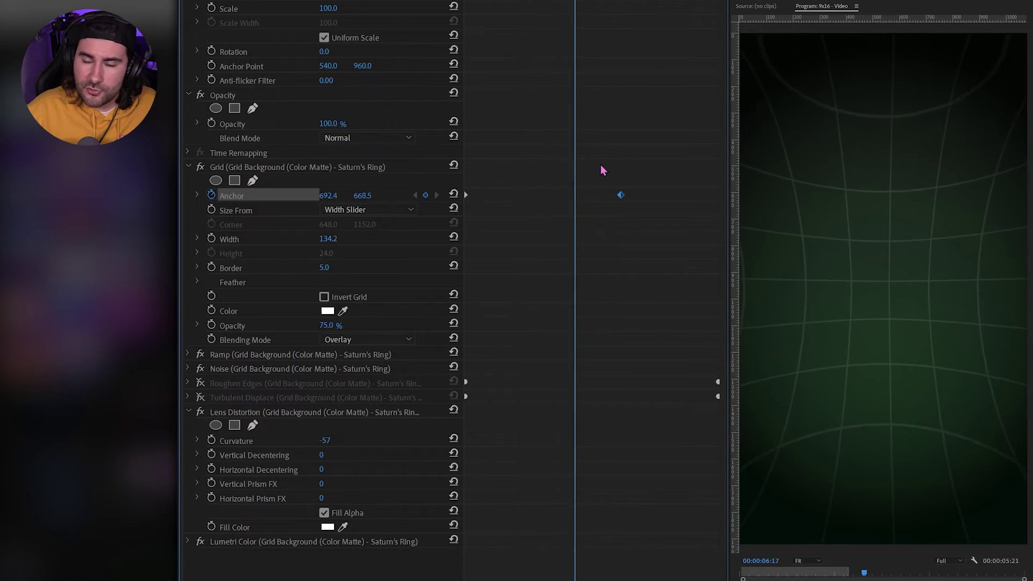
{"action": "key", "text": "space"}
{"action": "scroll", "coordinate": [187, 324], "scroll_direction": "down", "scroll_amount": 4}
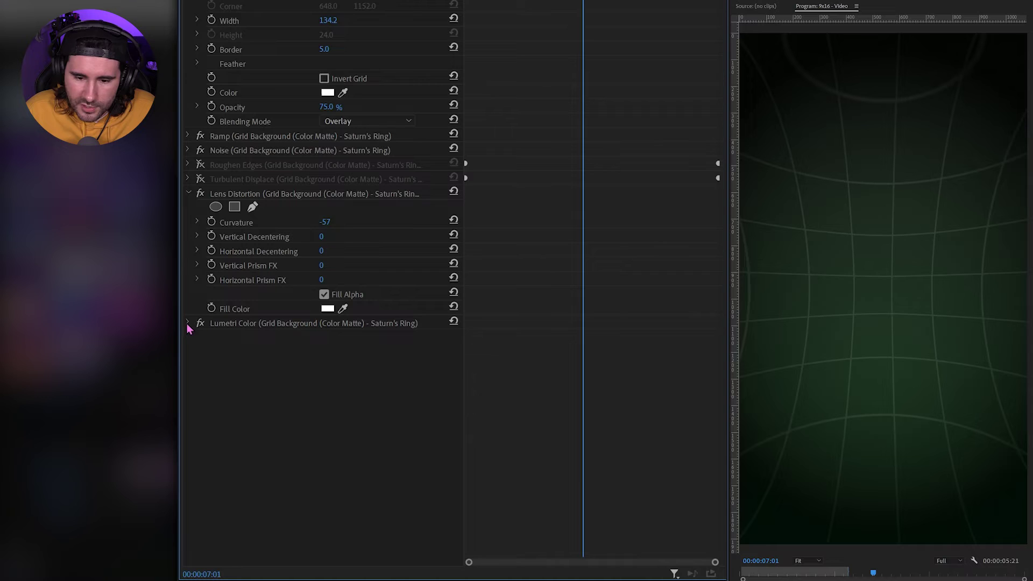
{"action": "left_click", "coordinate": [187, 322]}
{"action": "scroll", "coordinate": [719, 215], "scroll_direction": "down", "scroll_amount": 3}
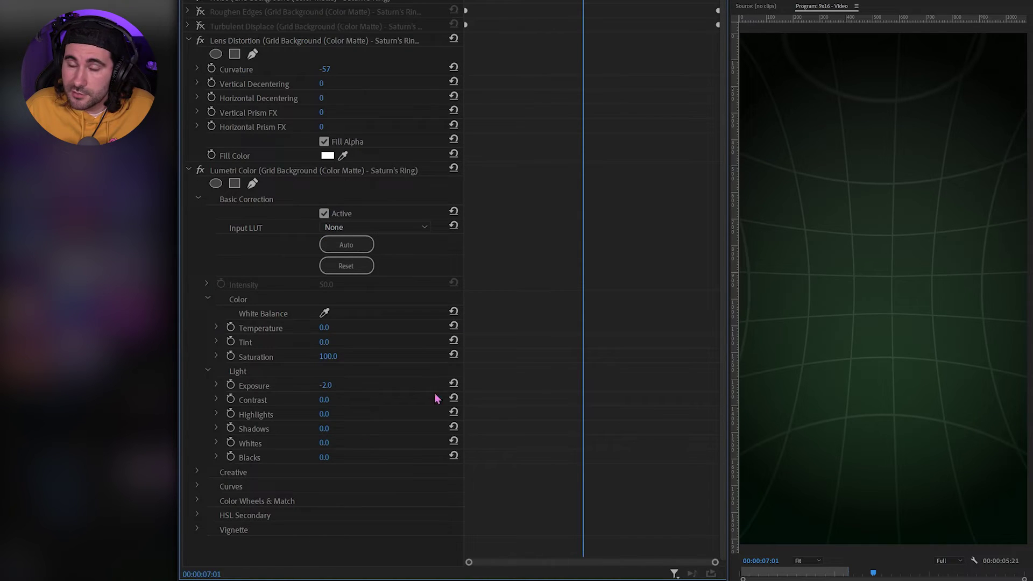
{"action": "left_click", "coordinate": [454, 384]}
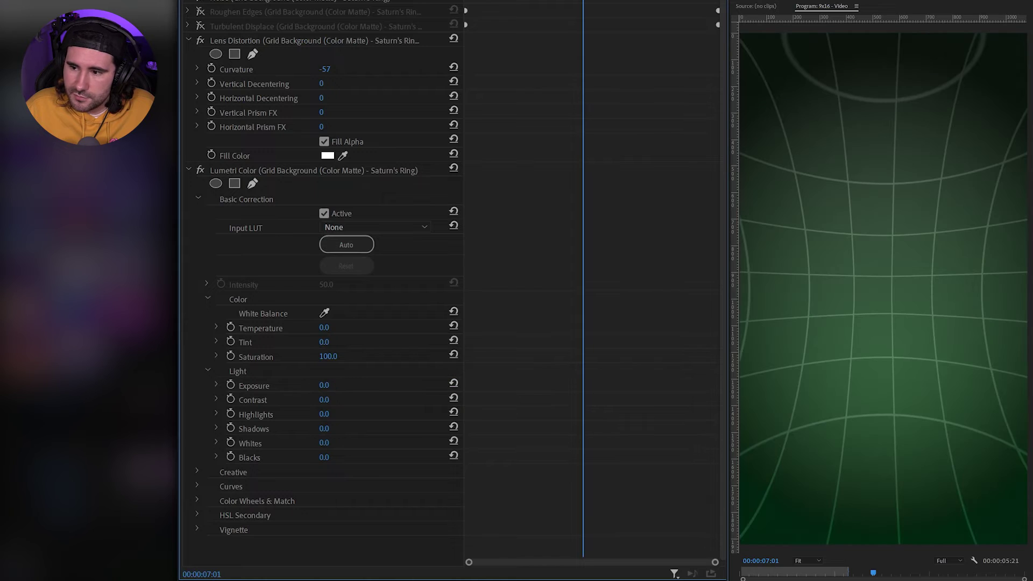
{"action": "left_click", "coordinate": [324, 385]}
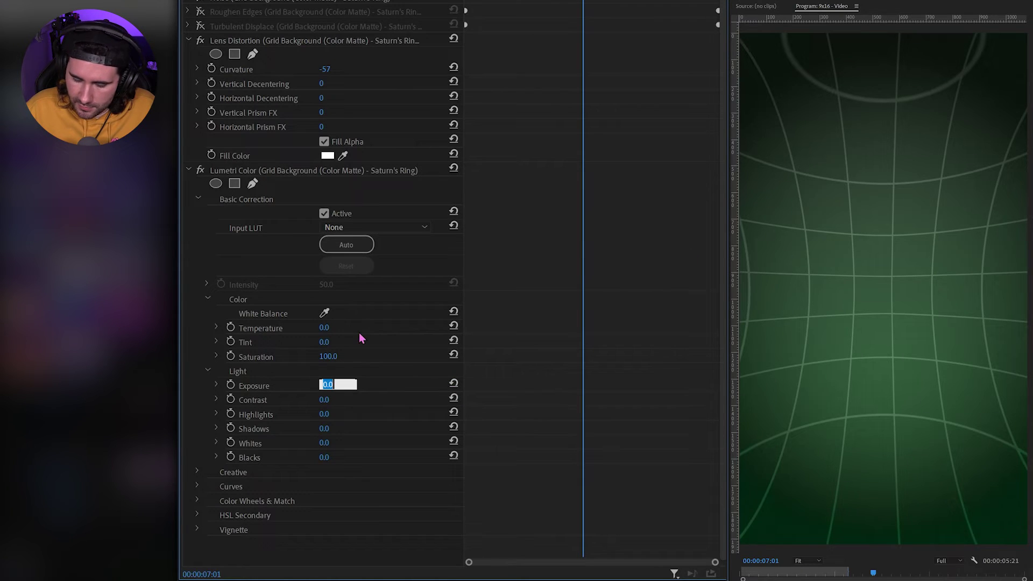
{"action": "type", "text": "-25"}
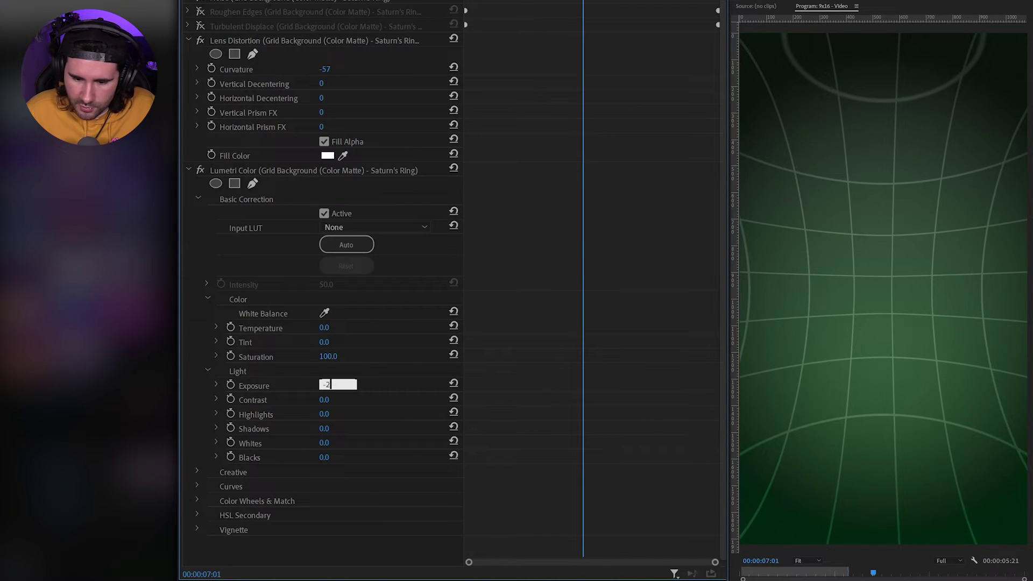
{"action": "key", "text": "Return"}
- Expand the Lumetri Vignette, toggle it off and on to compare, and lower its Roundness
{"action": "left_click", "coordinate": [196, 529]}
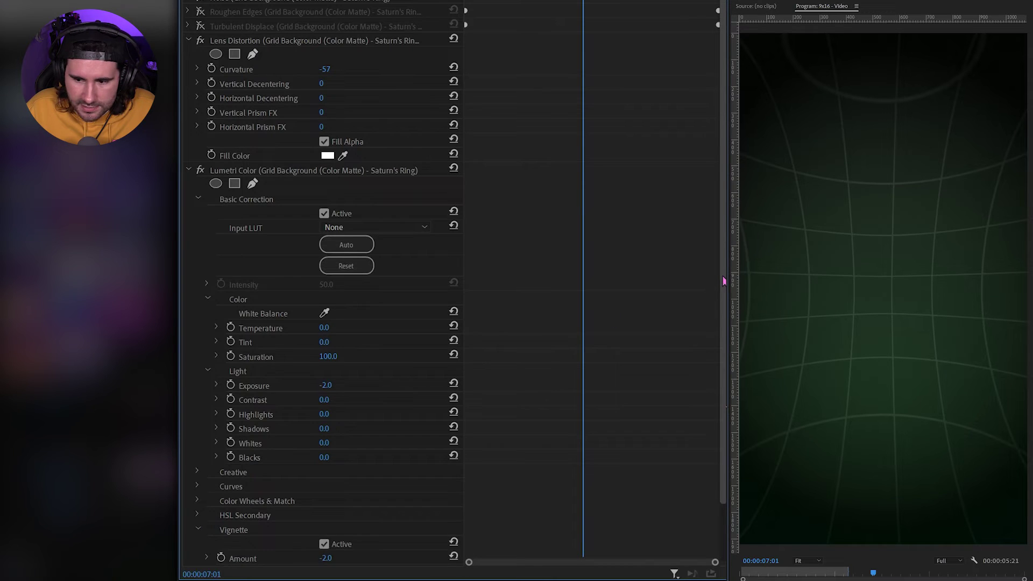
{"action": "scroll", "coordinate": [723, 281], "scroll_direction": "down", "scroll_amount": 3}
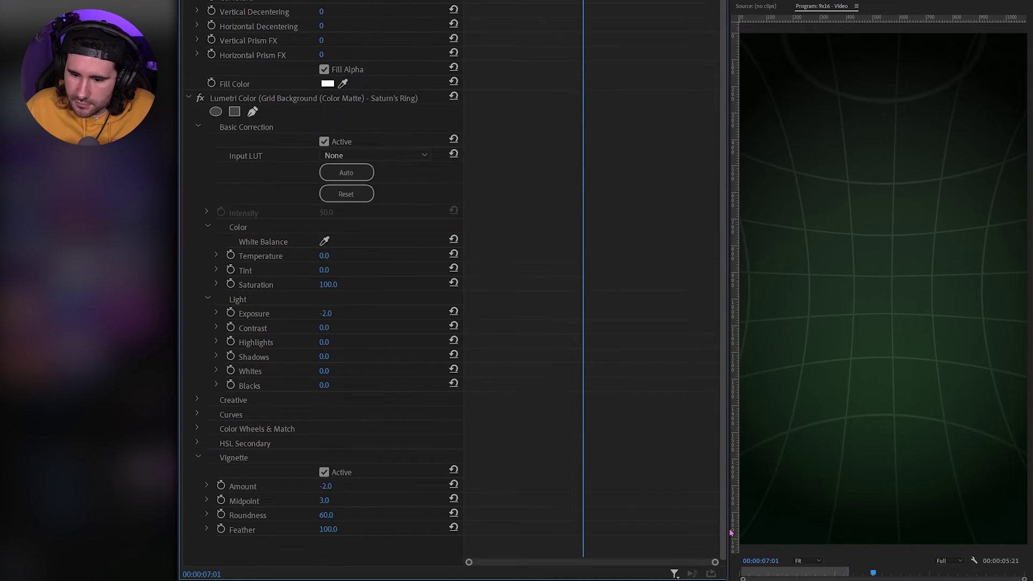
{"action": "left_click", "coordinate": [324, 472]}
{"action": "left_click", "coordinate": [324, 472]}
{"action": "left_click", "coordinate": [324, 472]}
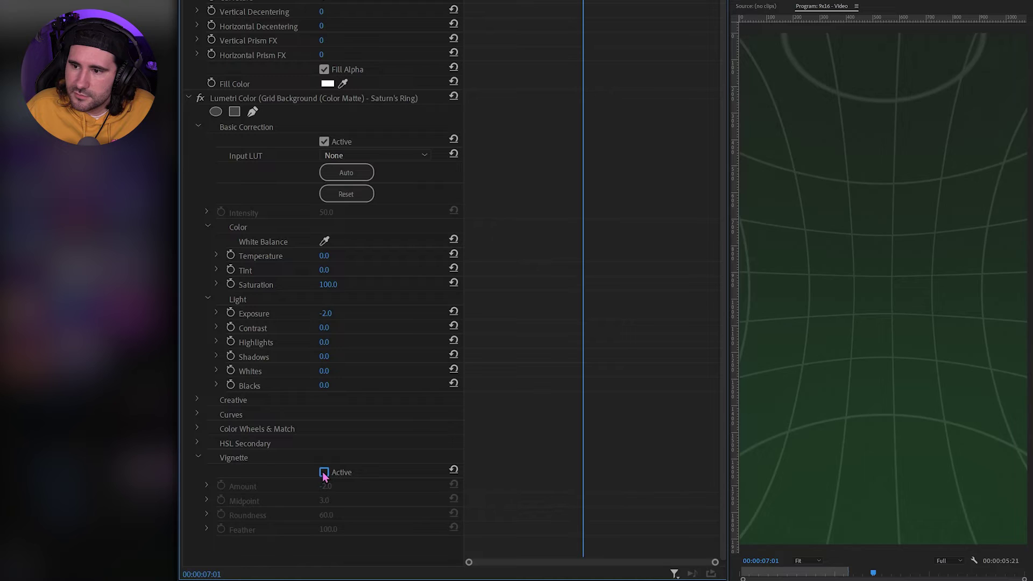
{"action": "left_click", "coordinate": [323, 472]}
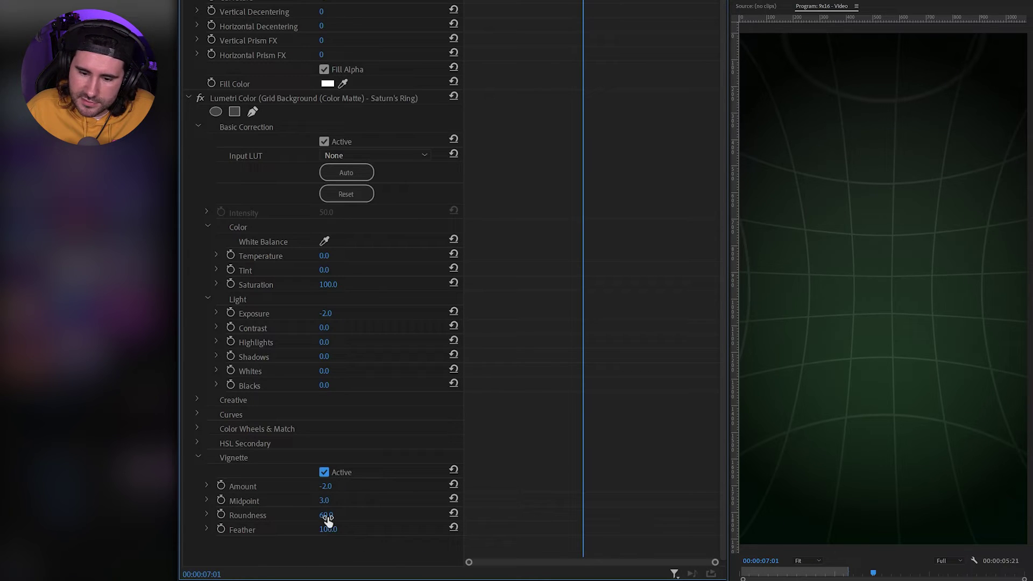
{"action": "left_click_drag", "start_coordinate": [327, 515], "coordinate": [275, 515]}
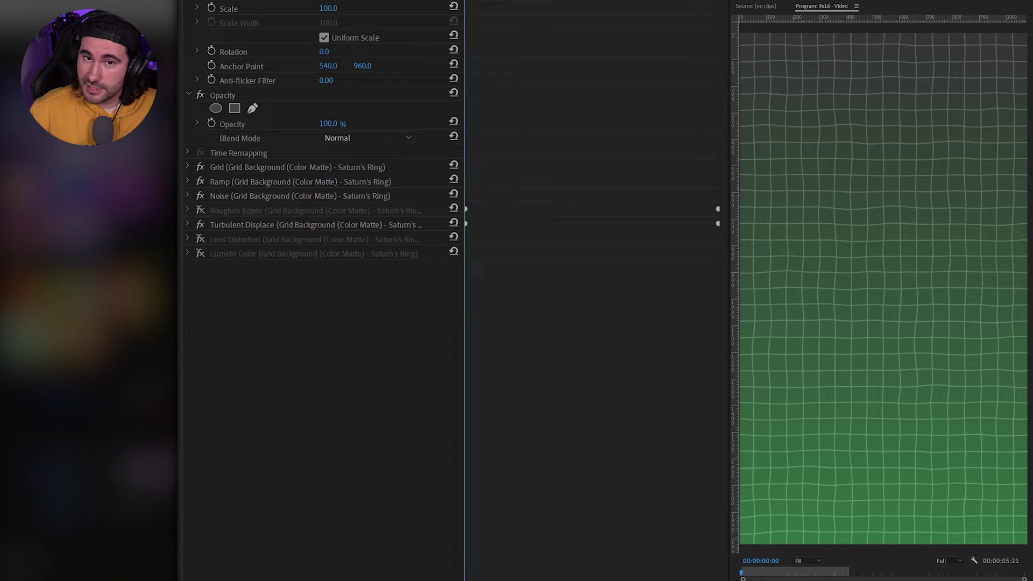
- Disable Turbulent Displace and Noise, and enable Lens Distortion with a Curvature of -59
{"action": "left_click", "coordinate": [200, 224]}
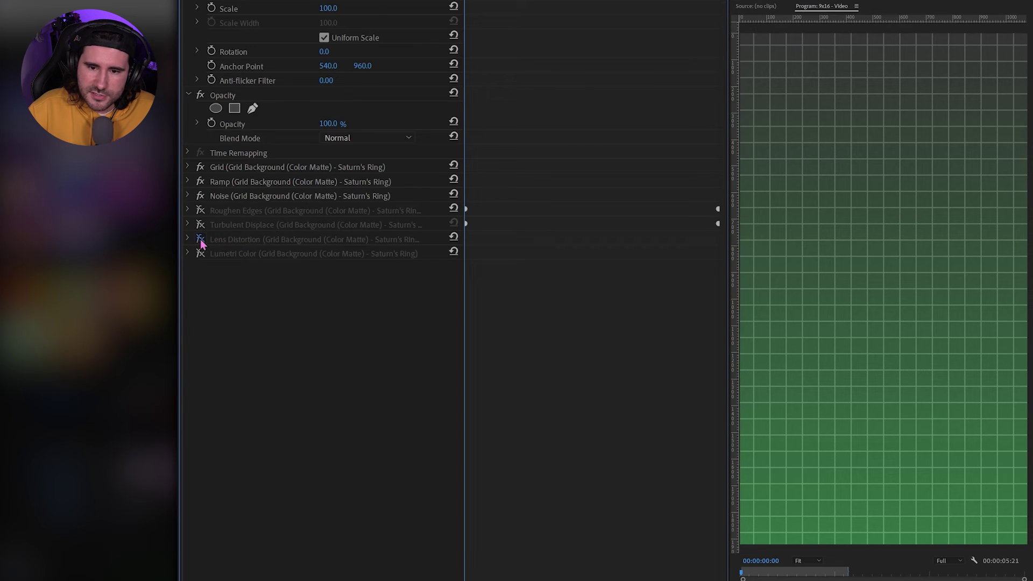
{"action": "left_click", "coordinate": [200, 239]}
{"action": "left_click", "coordinate": [187, 239]}
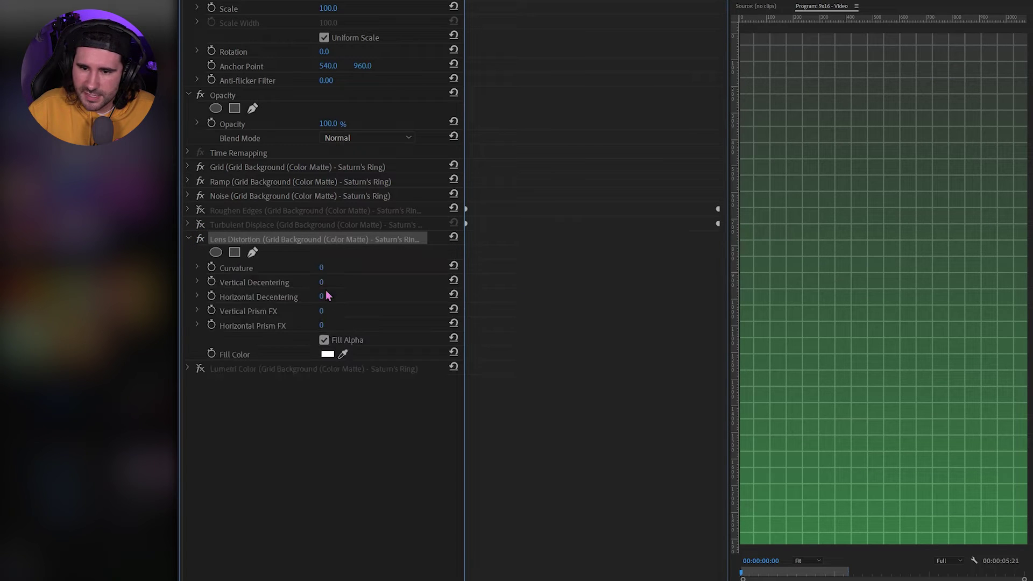
{"action": "left_click", "coordinate": [320, 267]}
{"action": "left_click_drag", "start_coordinate": [322, 267], "coordinate": [291, 268]}
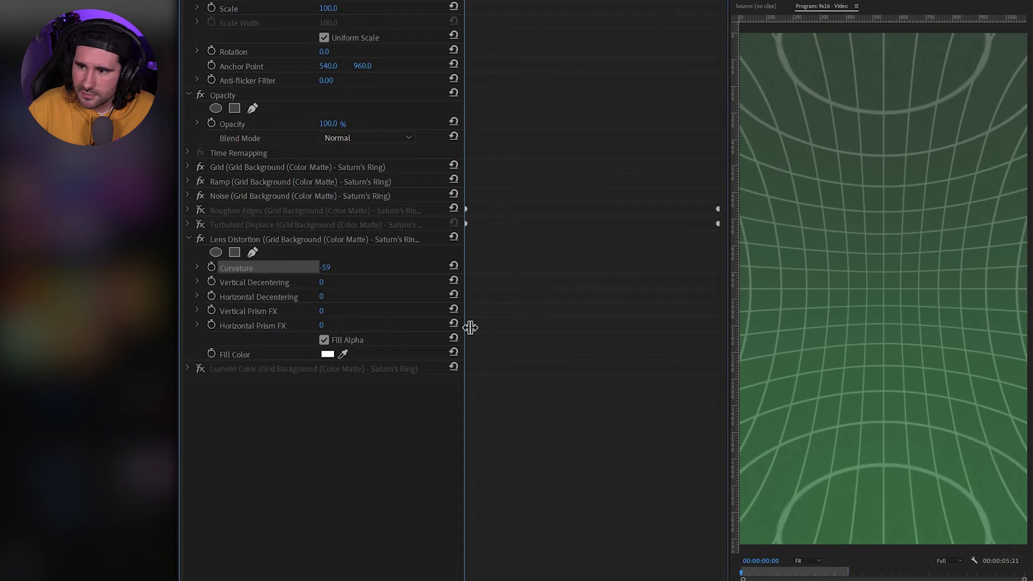
{"action": "left_click", "coordinate": [200, 195]}
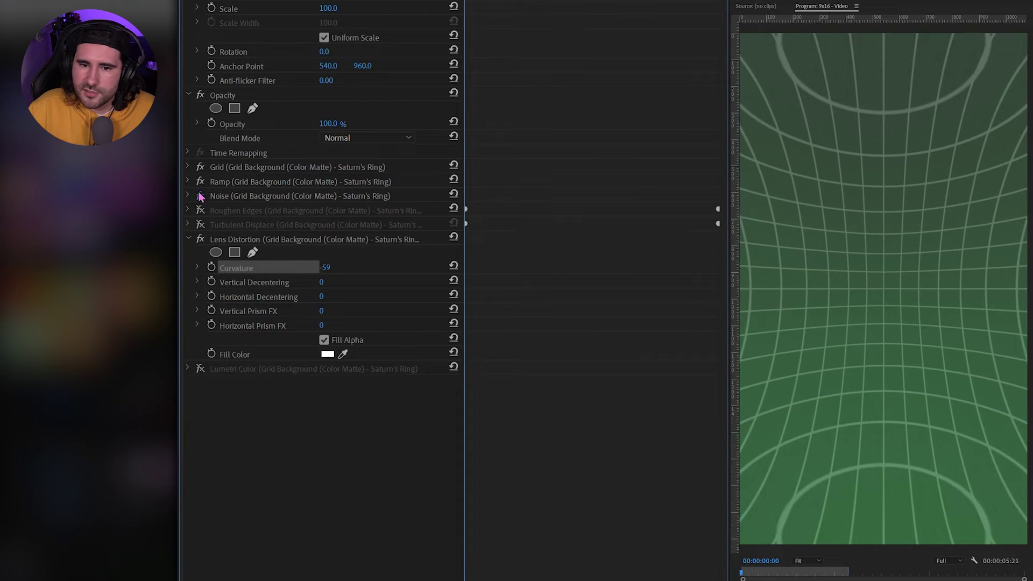
- Try sizing the Grid from Corner Point with the Corner at 628, 1068, and return Size From to Width Slider
{"action": "left_click", "coordinate": [188, 166]}
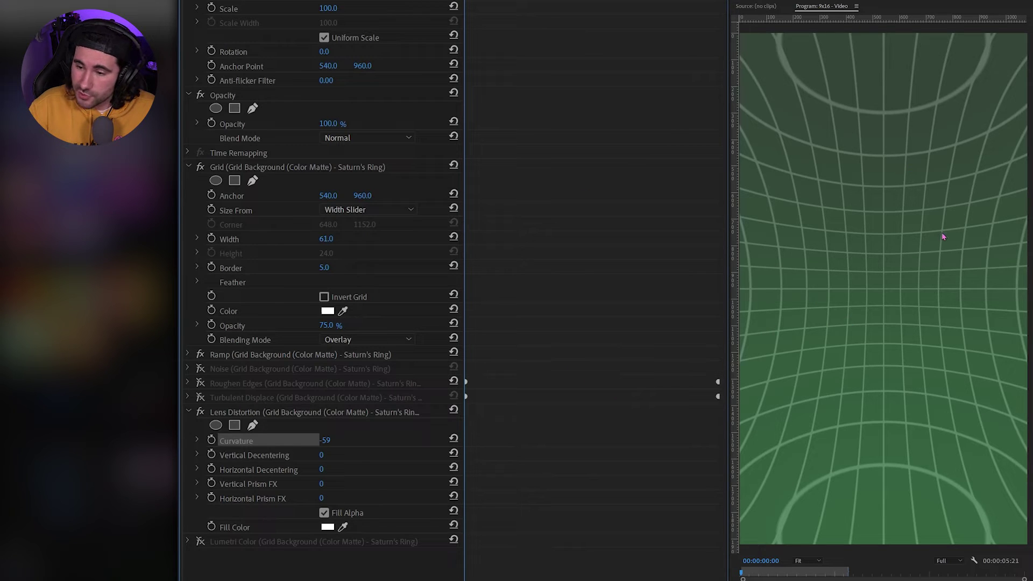
{"action": "left_click", "coordinate": [368, 211]}
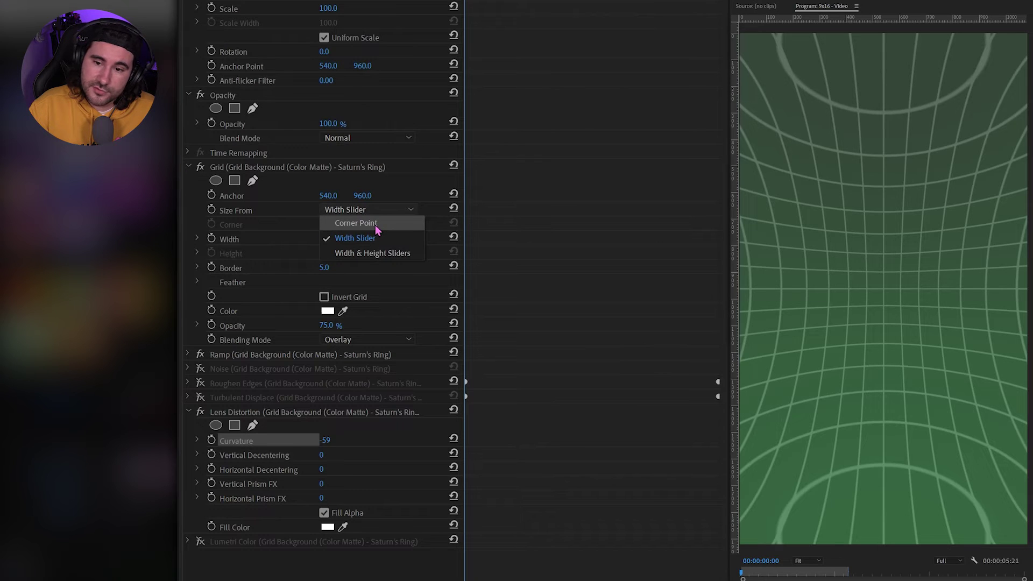
{"action": "left_click", "coordinate": [376, 228]}
{"action": "left_click_drag", "start_coordinate": [364, 224], "coordinate": [236, 225]}
{"action": "mouse_move", "coordinate": [328, 225]}
{"action": "left_mouse_down"}
{"action": "mouse_move", "coordinate": [393, 224]}
{"action": "mouse_move", "coordinate": [318, 224]}
{"action": "left_mouse_up"}
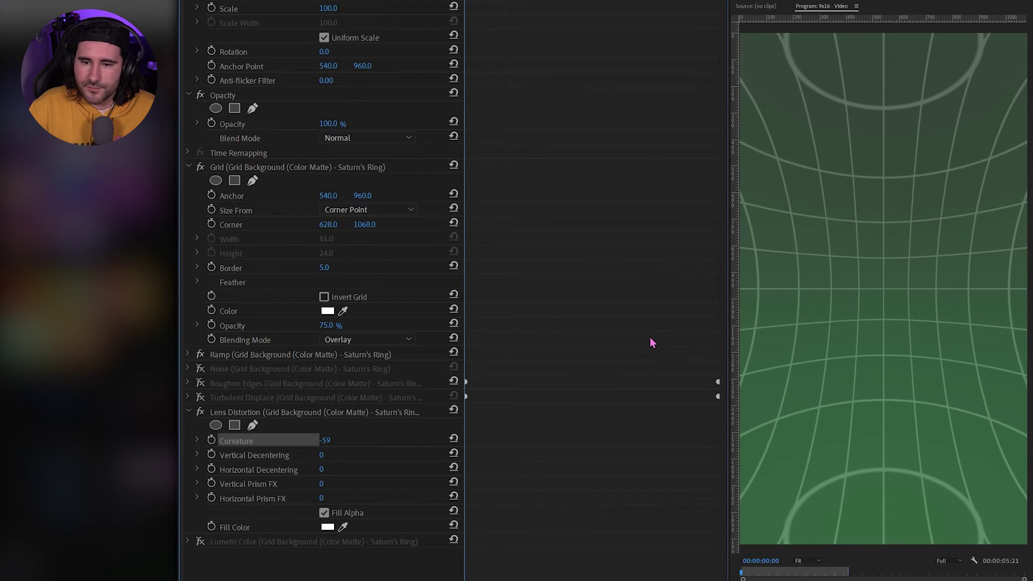
{"action": "left_click", "coordinate": [364, 211]}
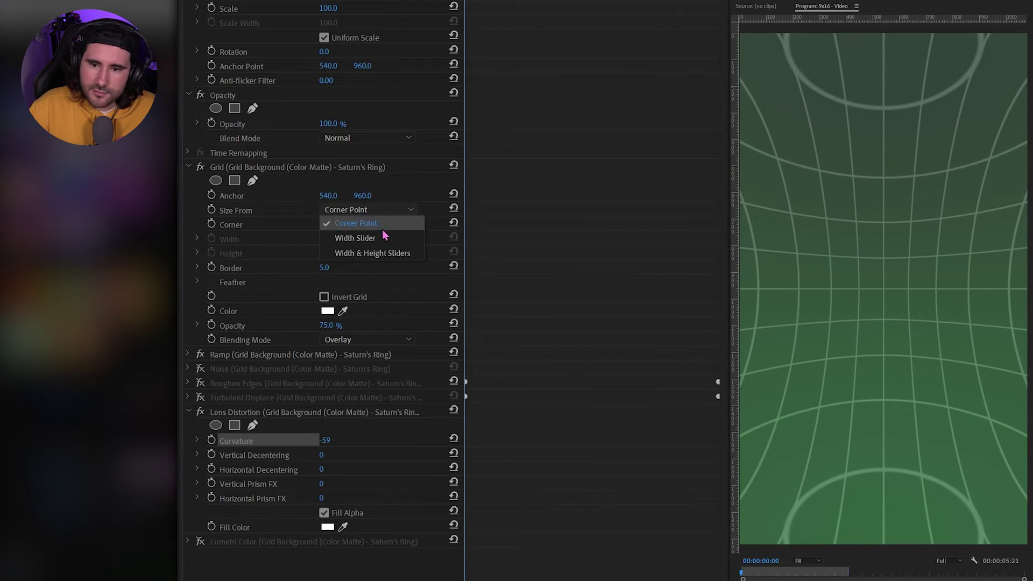
{"action": "left_click", "coordinate": [383, 237]}
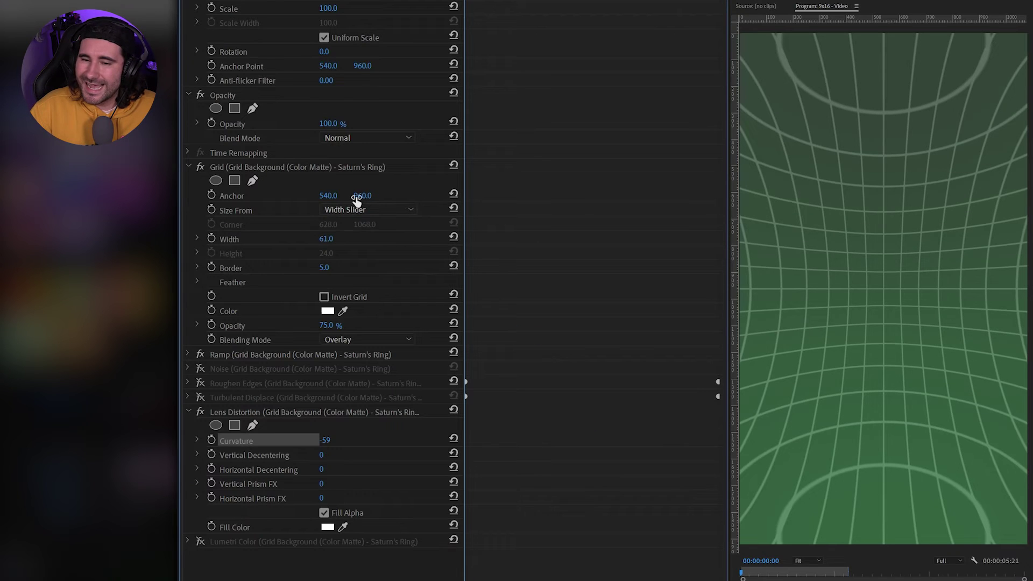
- Set the Grid Anchor to 383, 1035 and keyframe it at the start of the clip
{"action": "left_click_drag", "start_coordinate": [325, 196], "coordinate": [240, 196]}
{"action": "left_click_drag", "start_coordinate": [361, 196], "coordinate": [648, 353]}
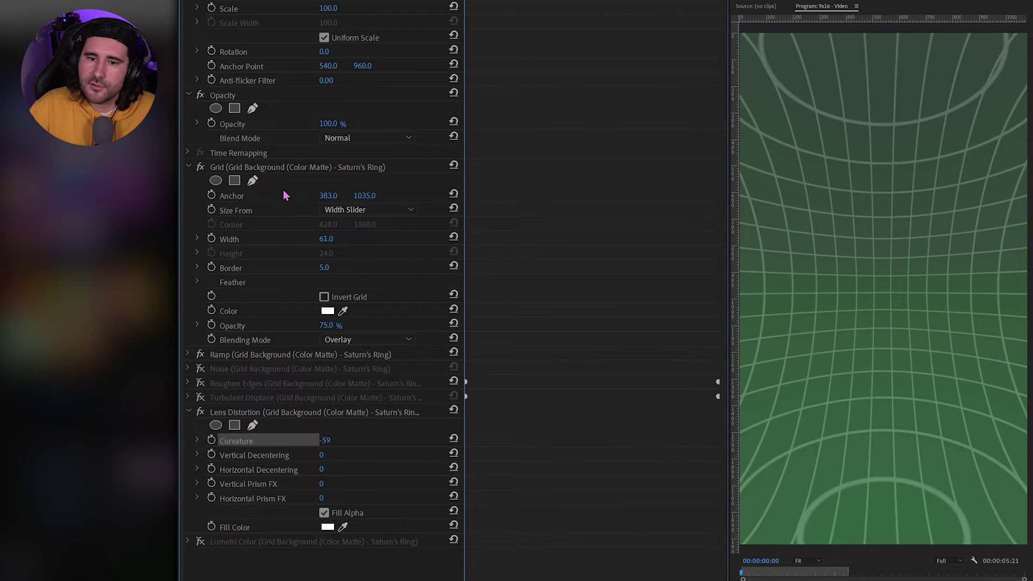
{"action": "left_click", "coordinate": [211, 195]}
- At 00:00:13:28 set the Grid Anchor to 571, 839, play the animation from the start, and collapse Lens Distortion
{"action": "left_click", "coordinate": [699, 2]}
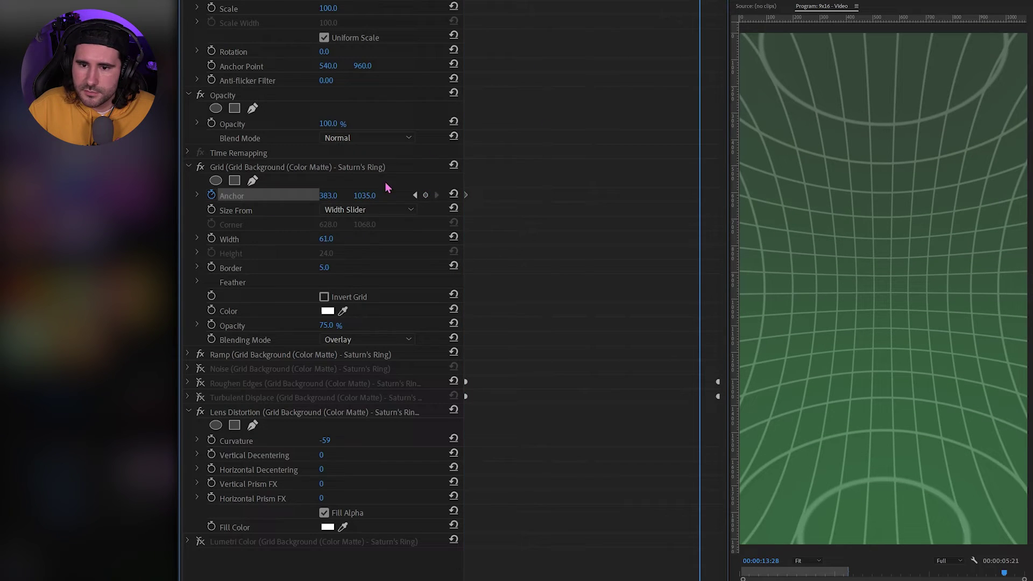
{"action": "left_click_drag", "start_coordinate": [327, 195], "coordinate": [430, 195]}
{"action": "left_click_drag", "start_coordinate": [365, 195], "coordinate": [297, 196]}
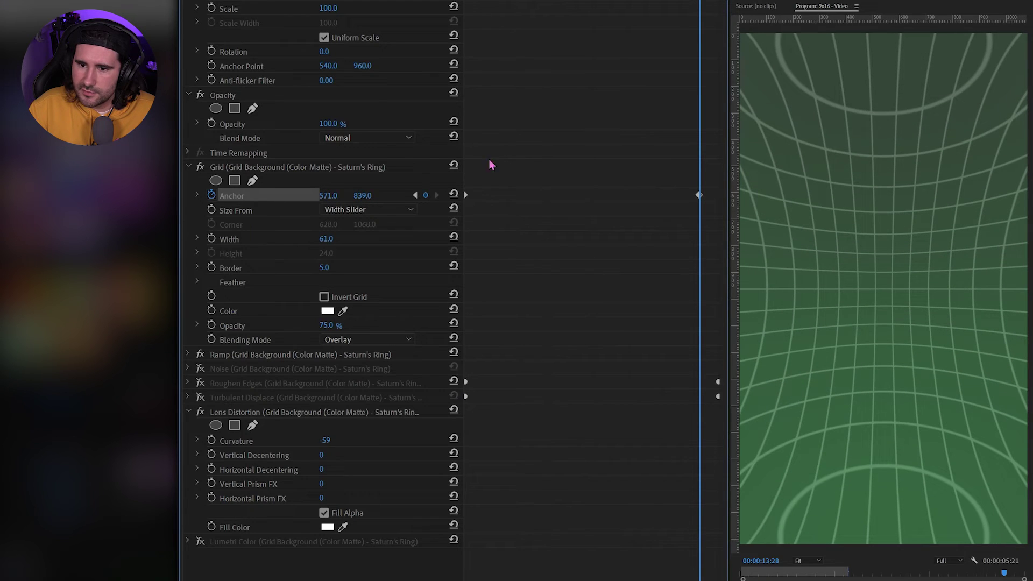
{"action": "key", "text": "Up"}
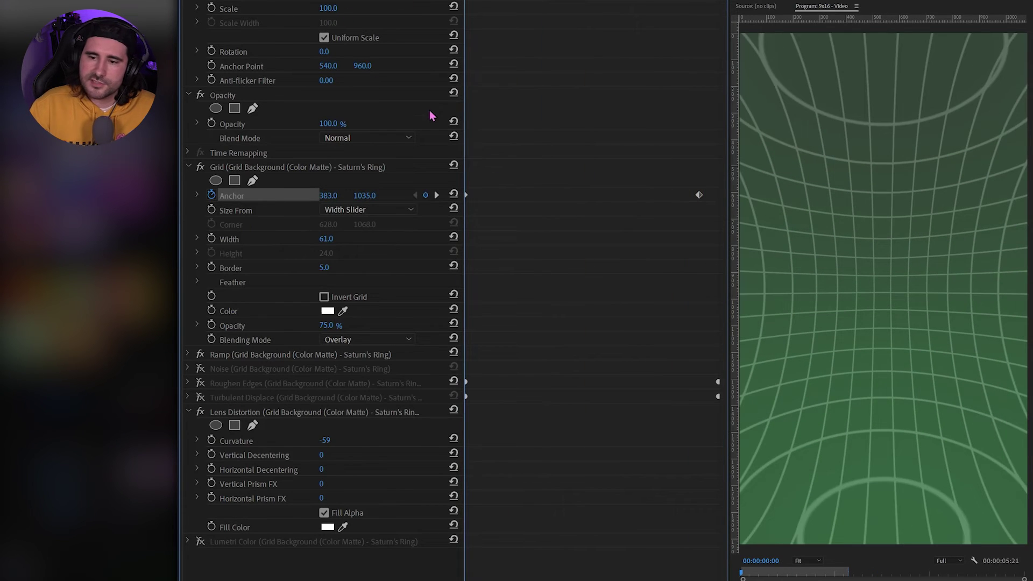
{"action": "key", "text": "space"}
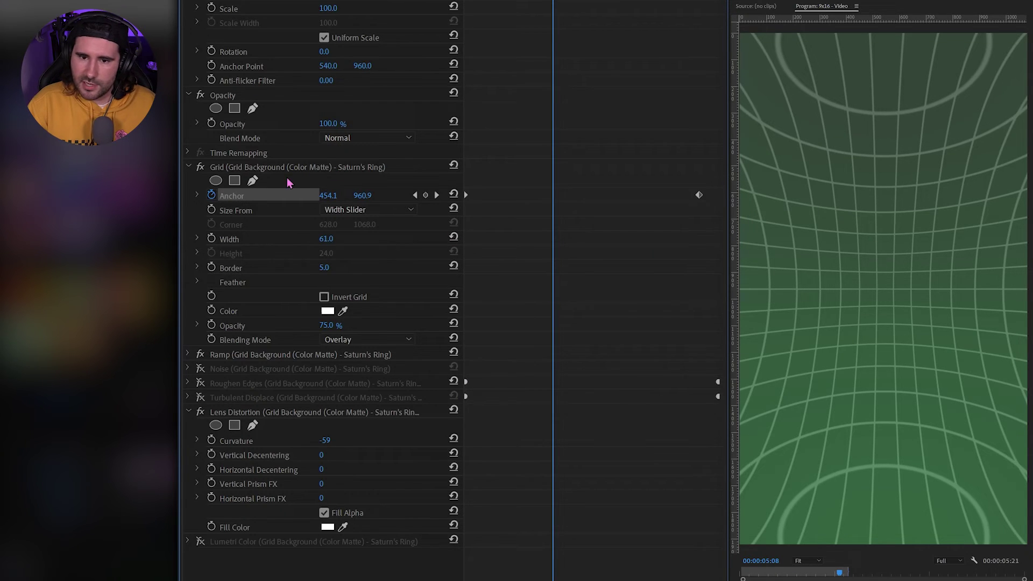
{"action": "left_click", "coordinate": [188, 412]}
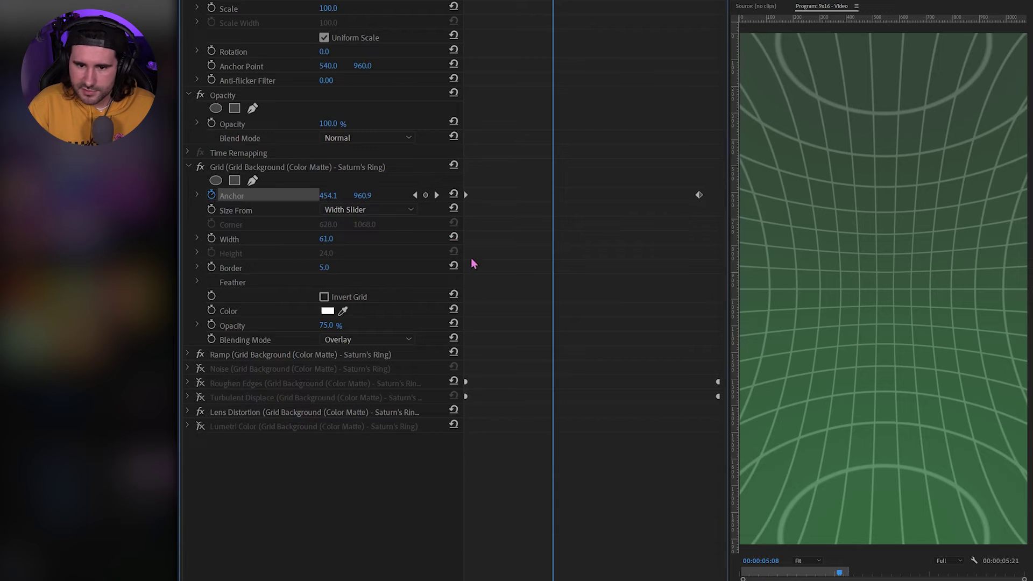
{"action": "key", "text": "space"}
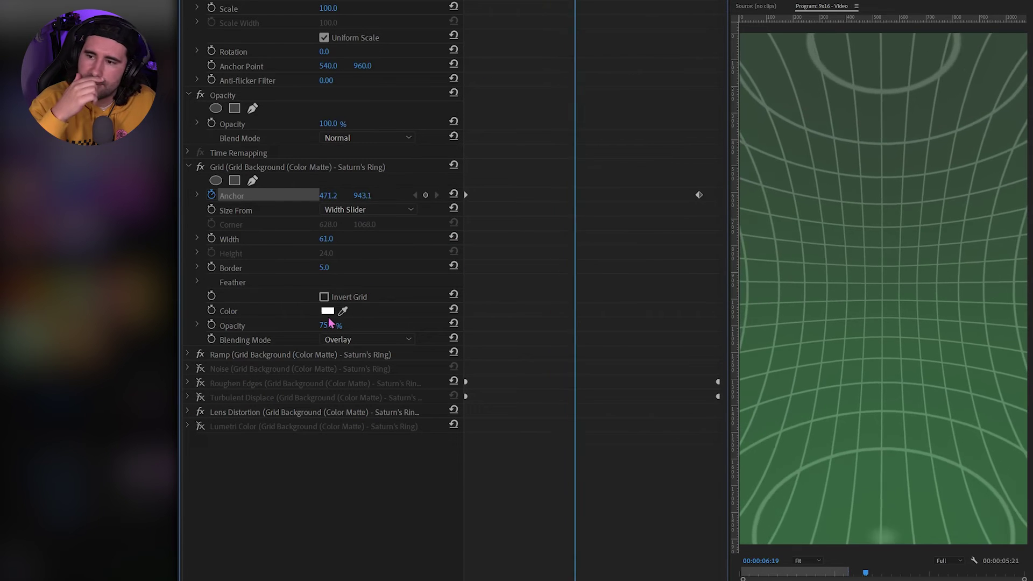
- Try a Grid Border of 2, set the Border to 3, and turn on Invert Grid
{"action": "left_click", "coordinate": [327, 267]}
{"action": "type", "text": "2"}
{"action": "key", "text": "Return"}
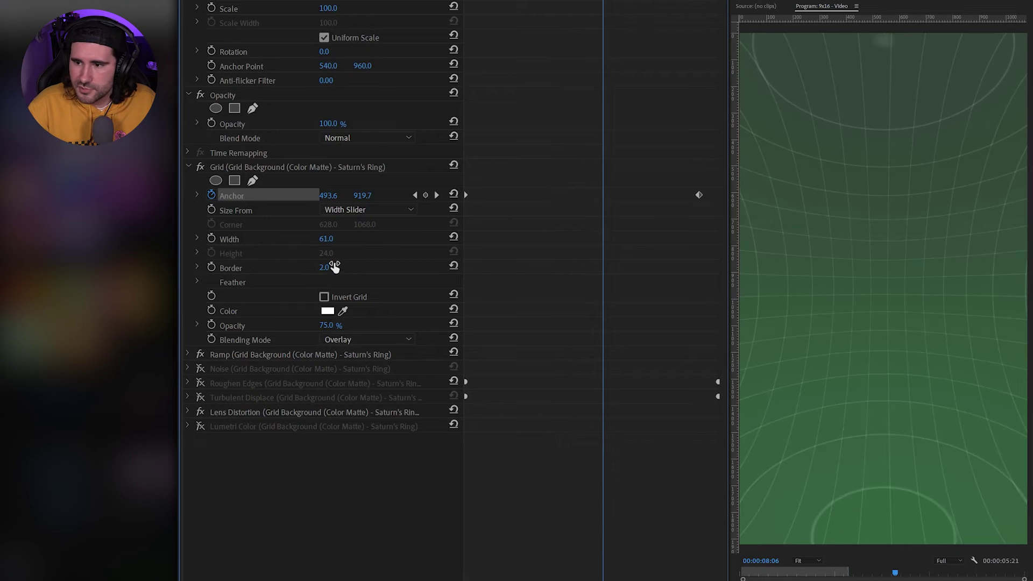
{"action": "left_click", "coordinate": [324, 267]}
{"action": "type", "text": "3"}
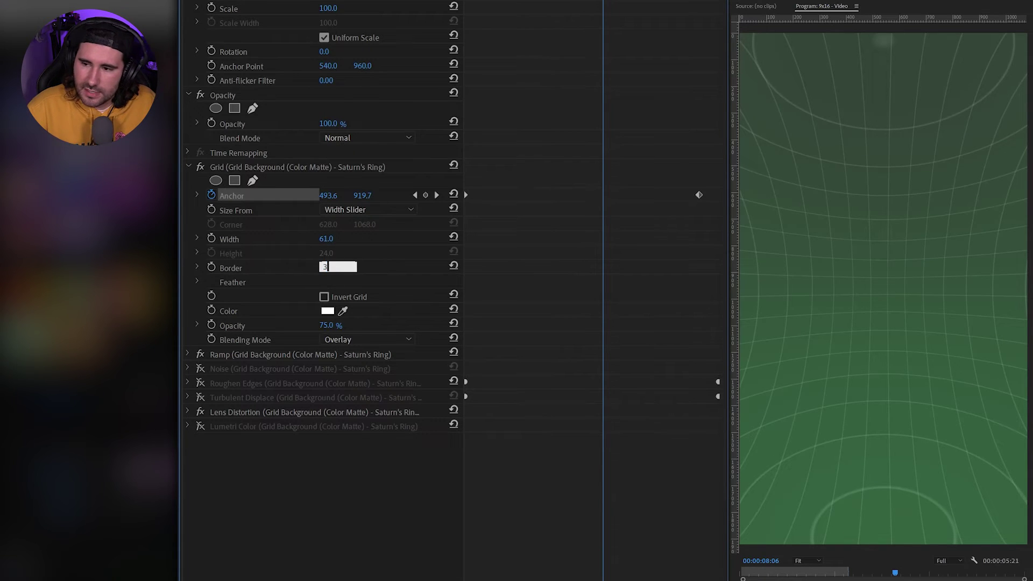
{"action": "key", "text": "Return"}
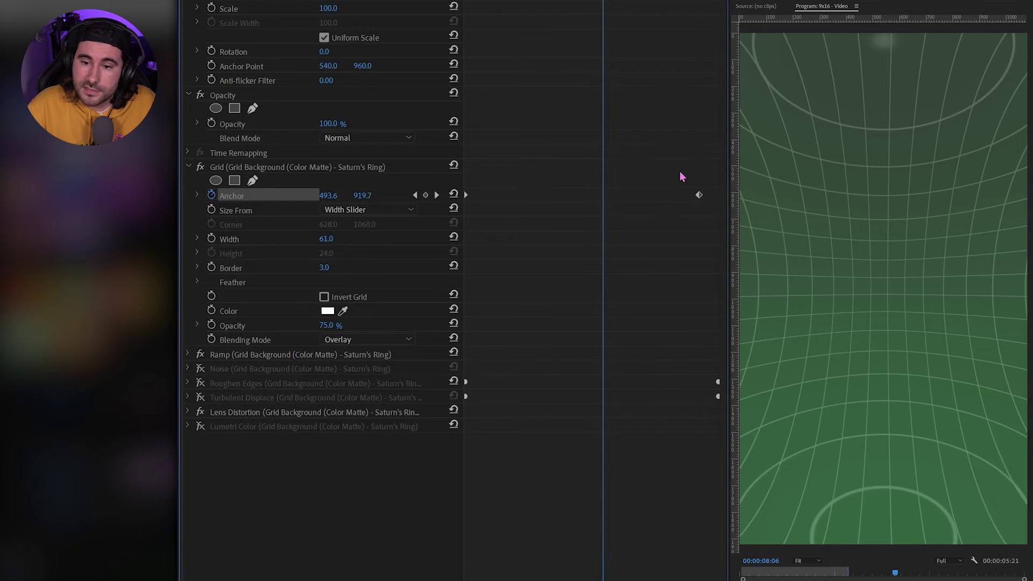
{"action": "left_click", "coordinate": [323, 297]}
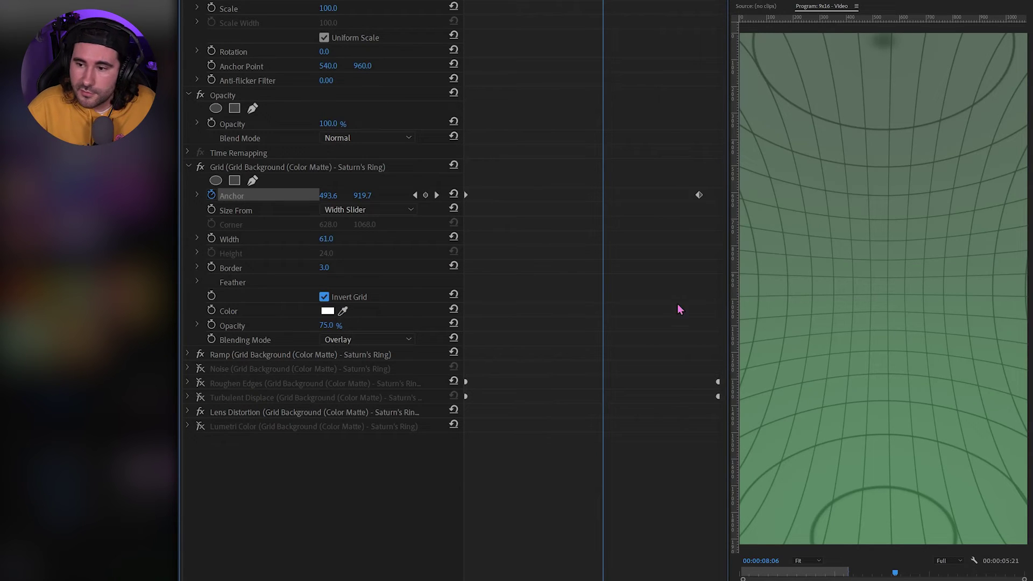
- Change the Grid Color to black and turn off Invert Grid
{"action": "left_click", "coordinate": [327, 311]}
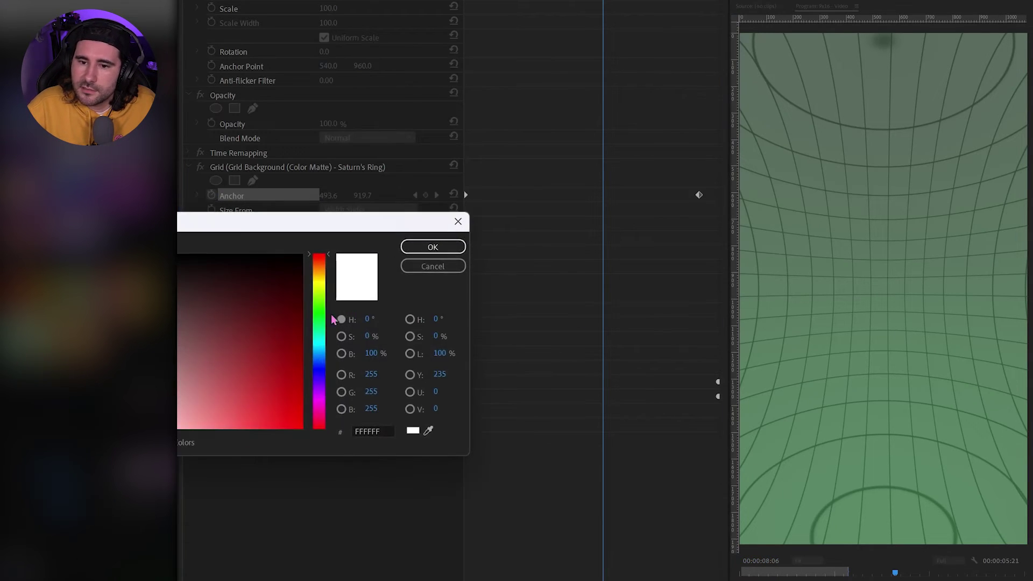
{"action": "left_click", "coordinate": [432, 246]}
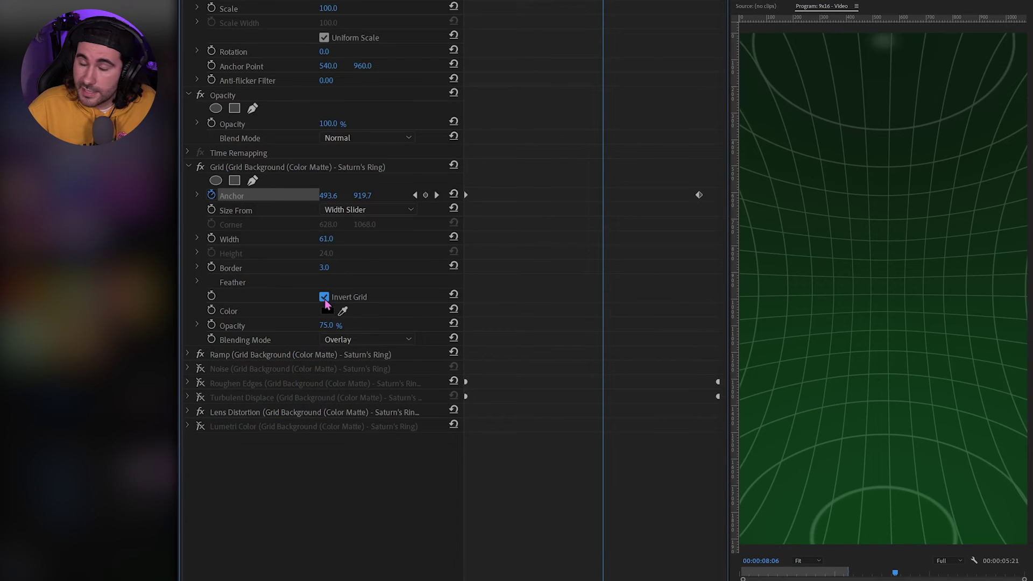
{"action": "left_click", "coordinate": [324, 297]}
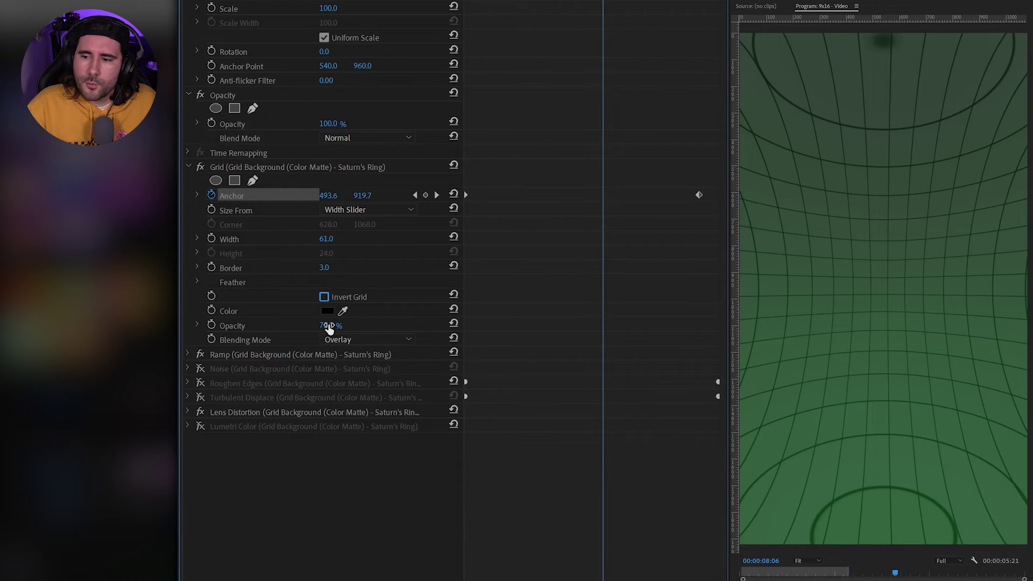
- Try a Grid Opacity of 14%, preview the clip from its start, and set the Opacity to 100%
{"action": "mouse_move", "coordinate": [329, 326]}
{"action": "left_mouse_down"}
{"action": "mouse_move", "coordinate": [297, 325]}
{"action": "mouse_move", "coordinate": [330, 324]}
{"action": "left_mouse_up"}
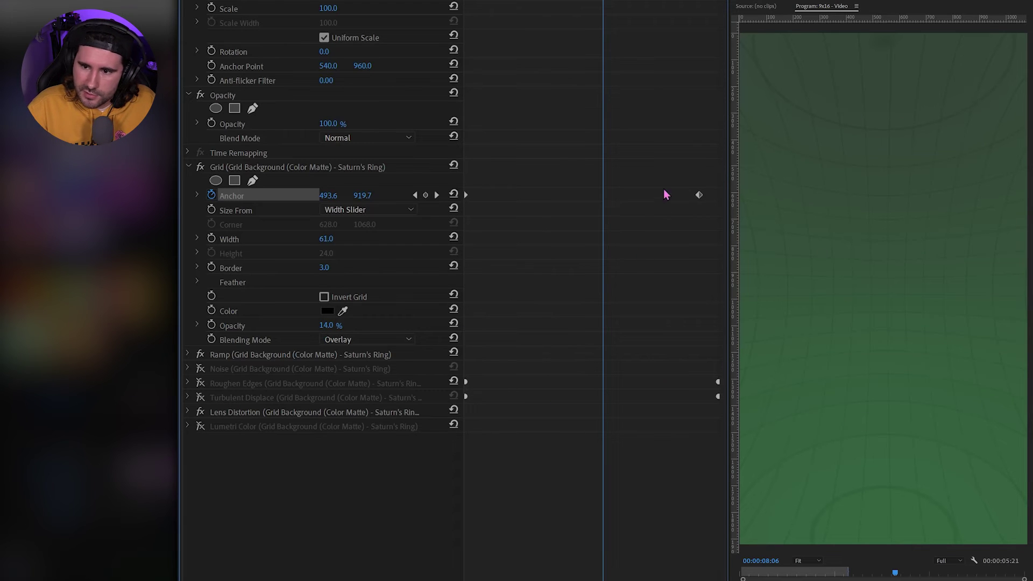
{"action": "left_click_drag", "start_coordinate": [602, 2], "coordinate": [379, 11]}
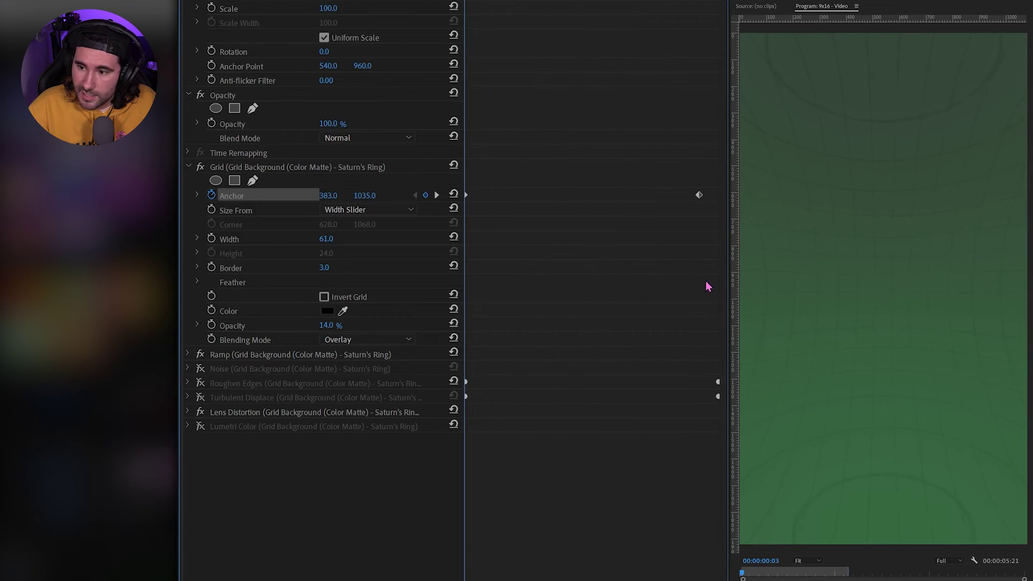
{"action": "key", "text": "space"}
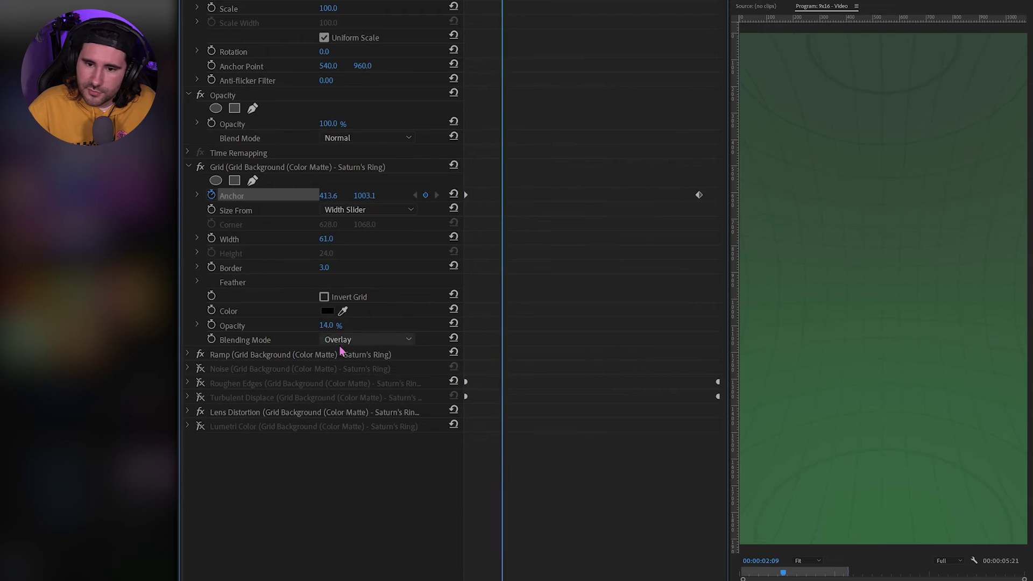
{"action": "left_click", "coordinate": [331, 326]}
{"action": "type", "text": "100"}
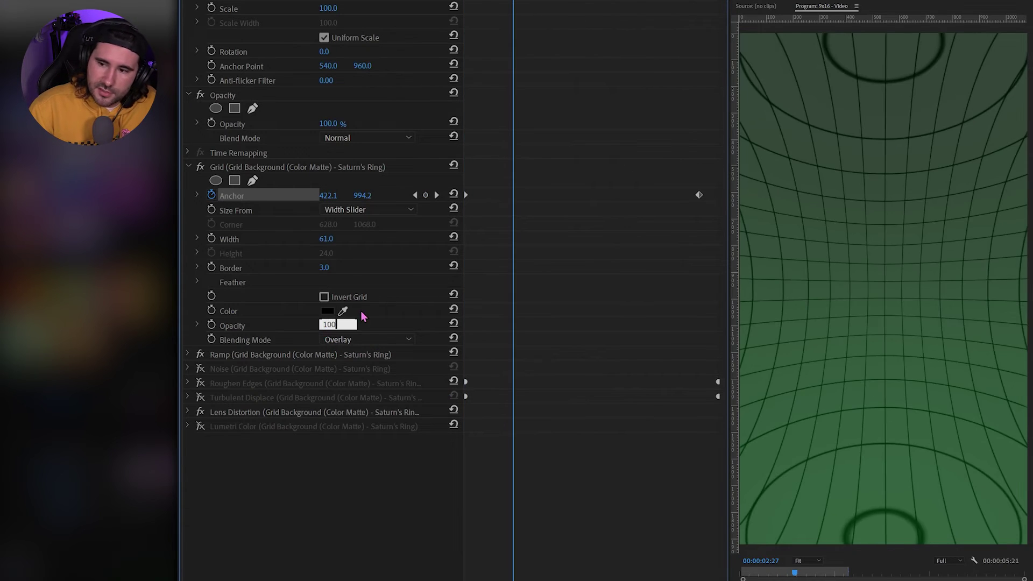
{"action": "key", "text": "Return"}
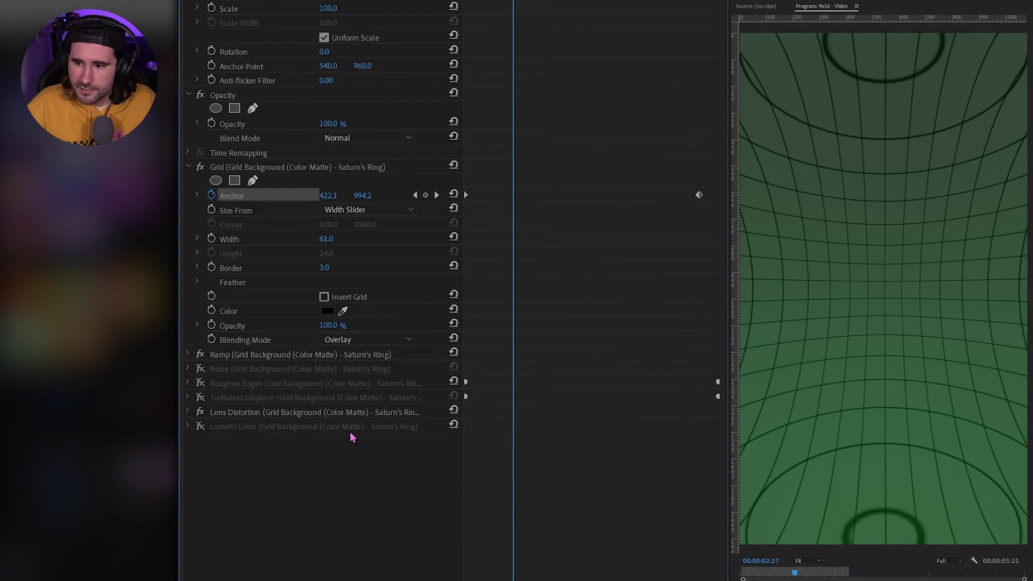
- Expand the Ramp effect's settings and set the Grid's Blending Mode to None
{"action": "left_click", "coordinate": [188, 355]}
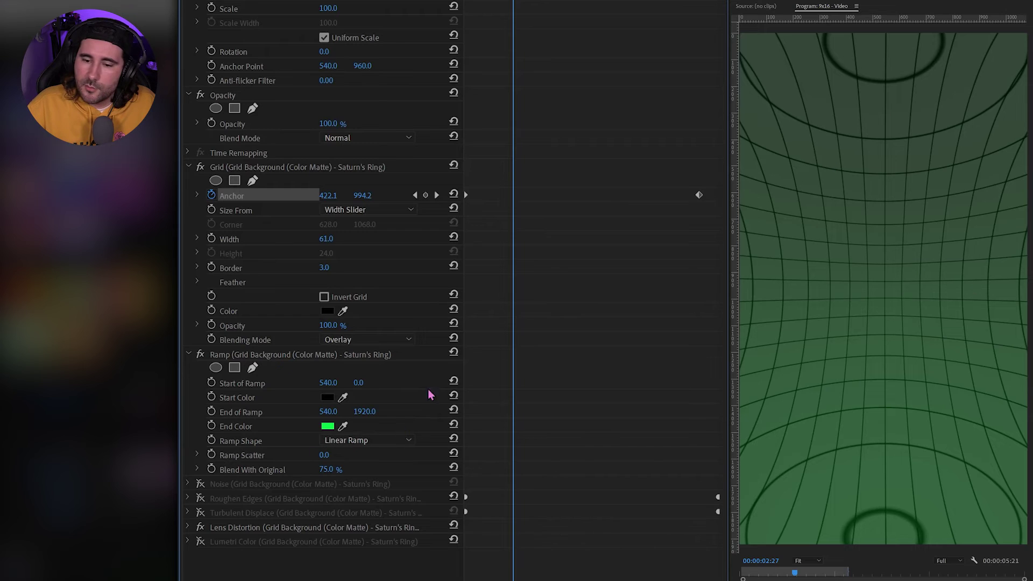
{"action": "left_click", "coordinate": [373, 338]}
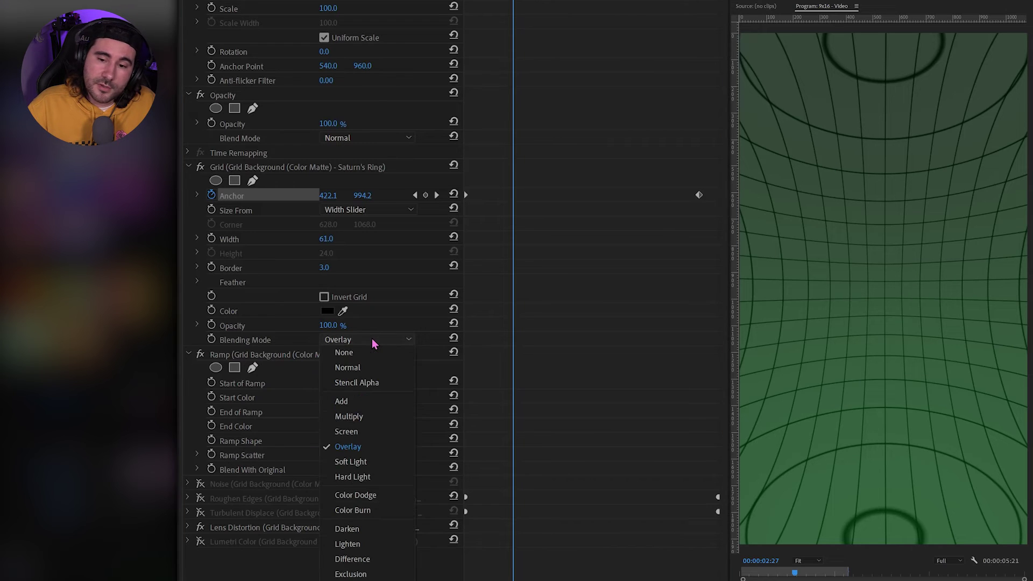
{"action": "left_click", "coordinate": [369, 355]}
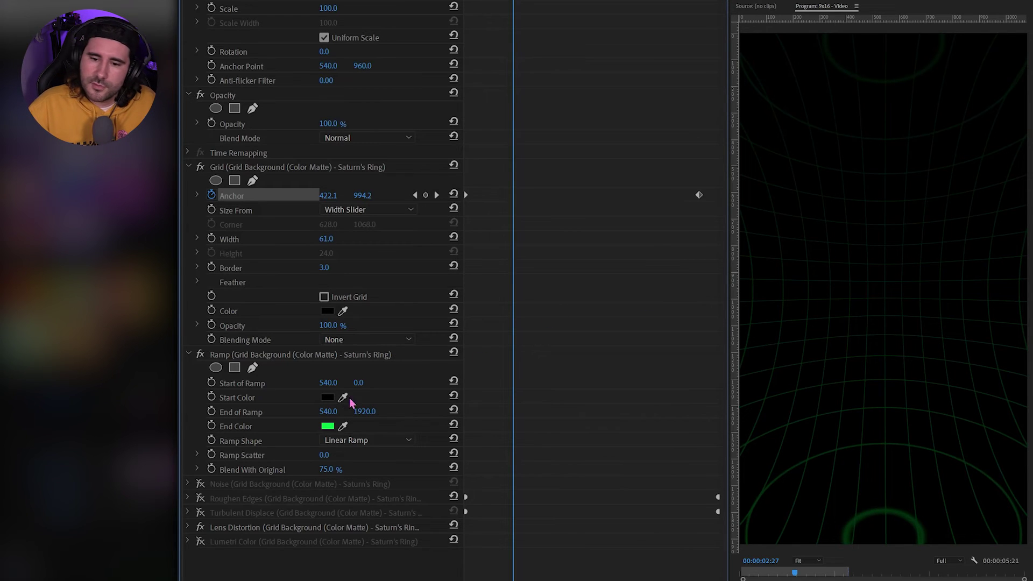
- Try white as the Ramp's Start Color and return it to black
{"action": "left_click", "coordinate": [326, 397]}
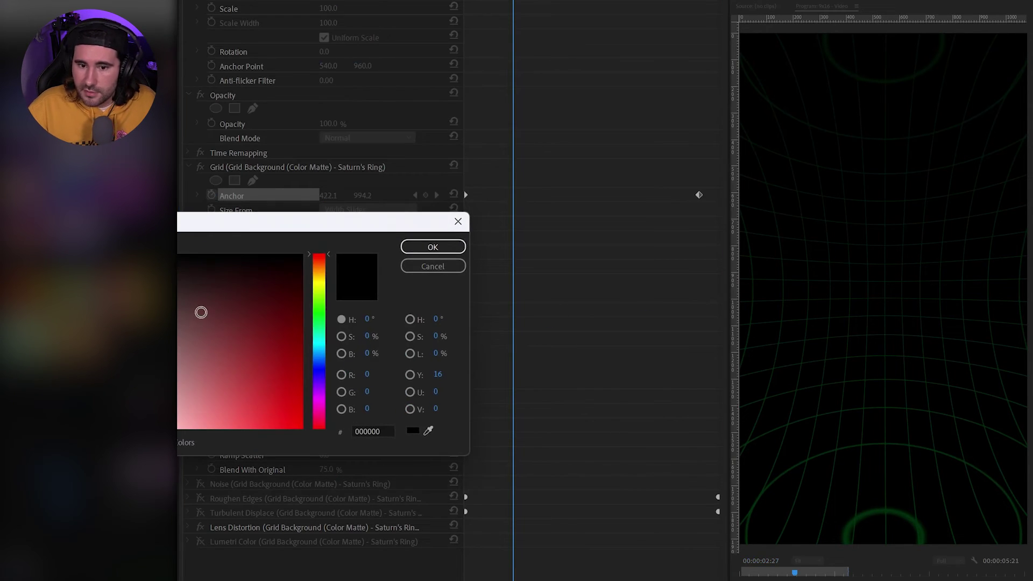
{"action": "left_click_drag", "start_coordinate": [201, 311], "coordinate": [129, 428]}
{"action": "left_click", "coordinate": [415, 247]}
{"action": "left_click", "coordinate": [417, 248]}
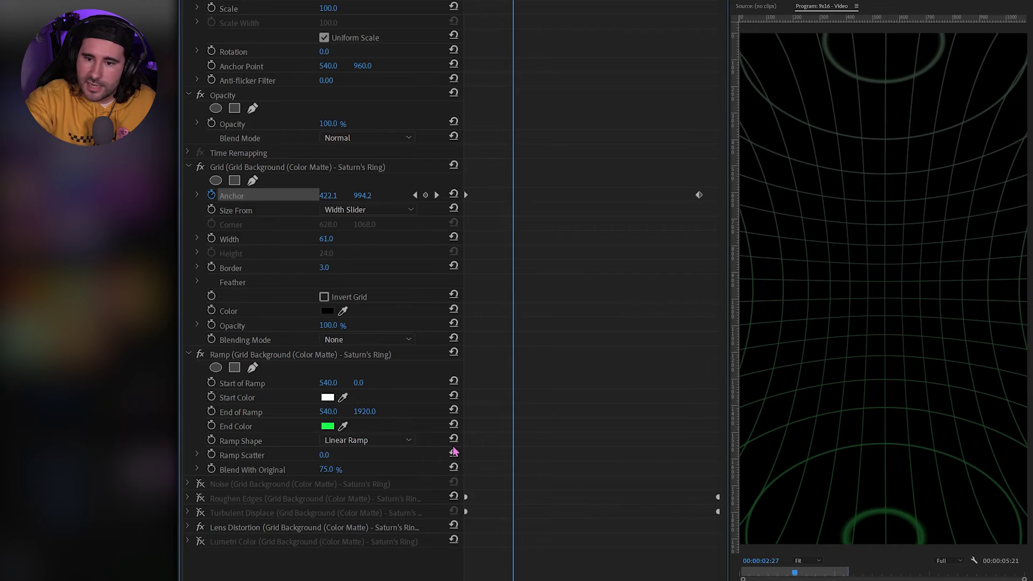
{"action": "left_click", "coordinate": [331, 397]}
{"action": "left_click_drag", "start_coordinate": [242, 296], "coordinate": [246, 250]}
{"action": "left_click", "coordinate": [433, 247]}
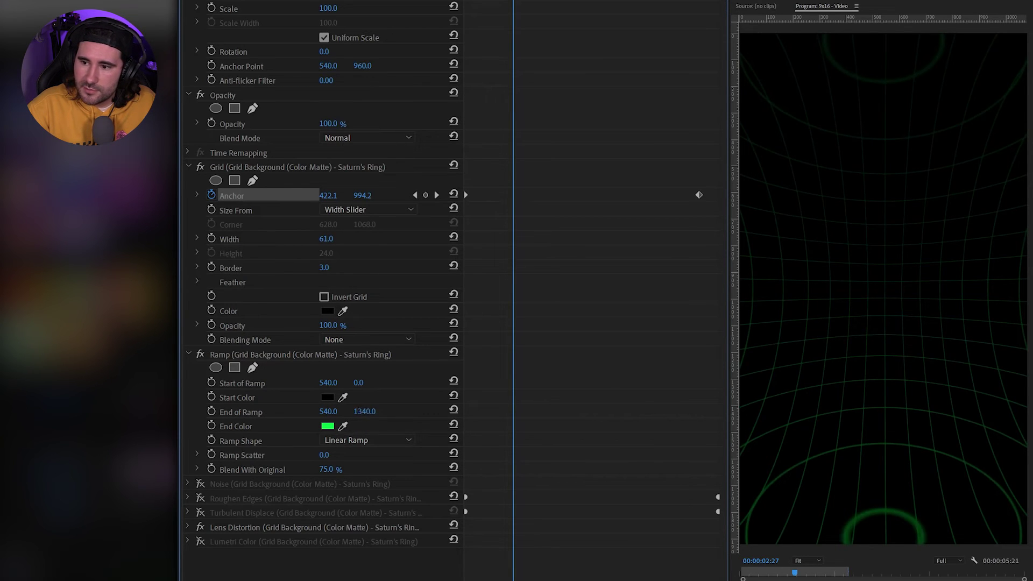
- Try shifting the End of Ramp vertically, including to 1340, and restore it to 1920
{"action": "left_click_drag", "start_coordinate": [364, 411], "coordinate": [226, 411]}
{"action": "left_click_drag", "start_coordinate": [363, 411], "coordinate": [427, 411]}
{"action": "left_click_drag", "start_coordinate": [362, 411], "coordinate": [370, 382]}
{"action": "key", "text": "ctrl+z"}
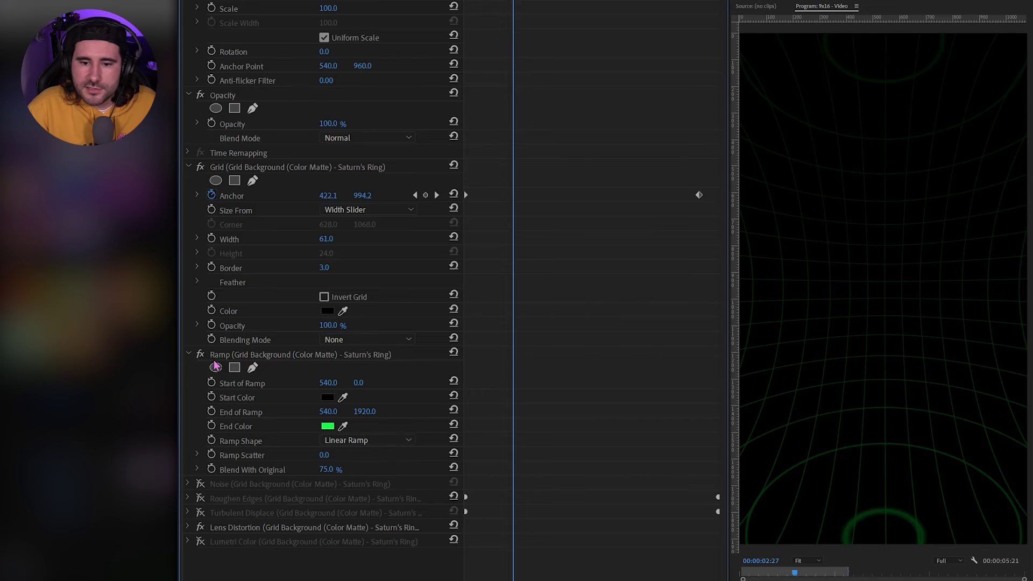
- Disable the Ramp effect and place the Wide Matrix gradient on the track beneath the color matte, matching its length
{"action": "left_click", "coordinate": [200, 354]}
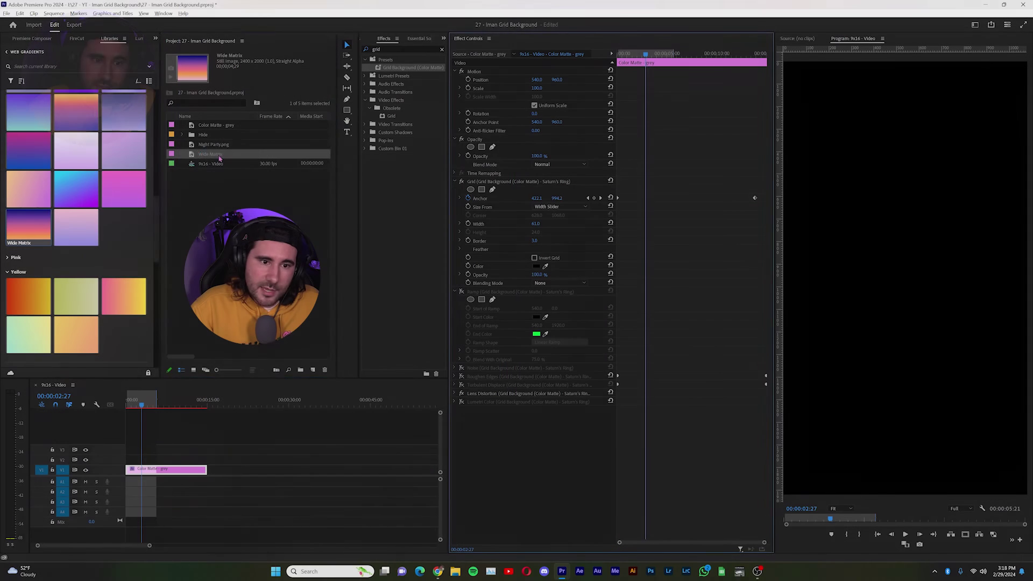
{"action": "left_click", "coordinate": [214, 155]}
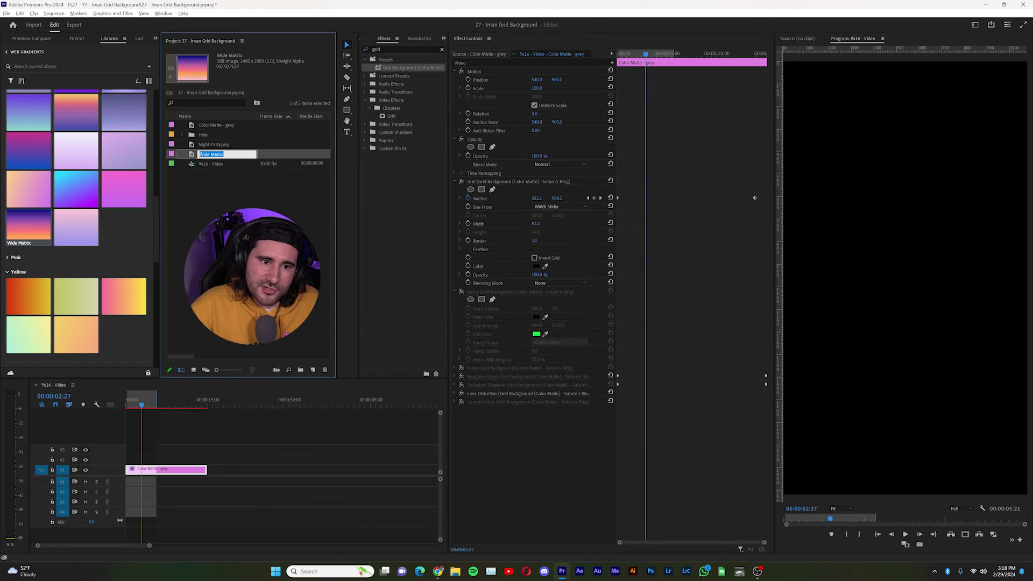
{"action": "left_click", "coordinate": [201, 206]}
{"action": "scroll", "coordinate": [90, 205], "scroll_direction": "up", "scroll_amount": 3}
{"action": "scroll", "coordinate": [91, 204], "scroll_direction": "up", "scroll_amount": 2}
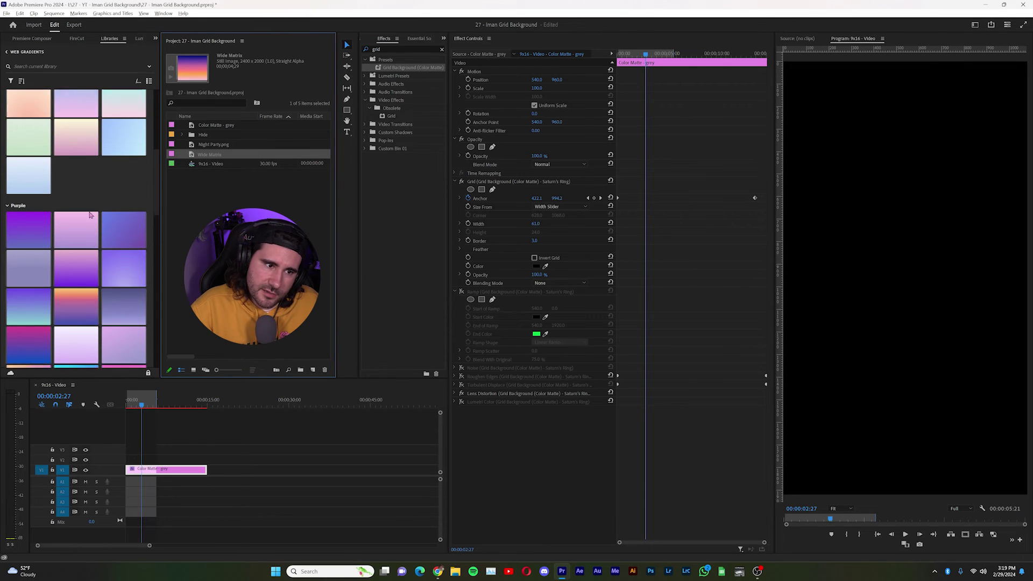
{"action": "scroll", "coordinate": [91, 205], "scroll_direction": "down", "scroll_amount": 6}
{"action": "left_click_drag", "start_coordinate": [331, 218], "coordinate": [170, 461]}
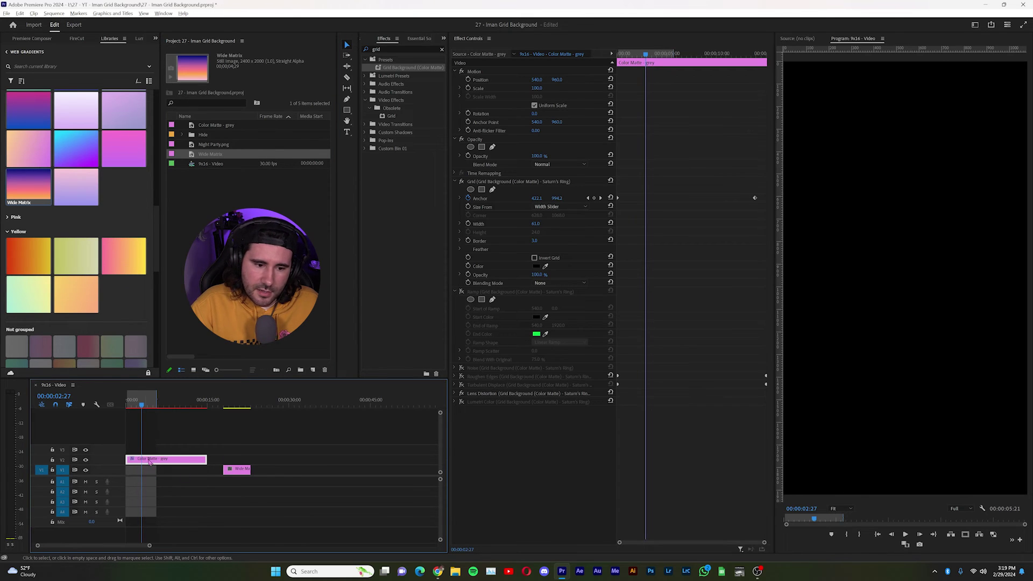
{"action": "mouse_move", "coordinate": [195, 479]}
{"action": "left_mouse_down"}
{"action": "mouse_move", "coordinate": [134, 473]}
{"action": "mouse_move", "coordinate": [206, 469]}
{"action": "left_mouse_up"}
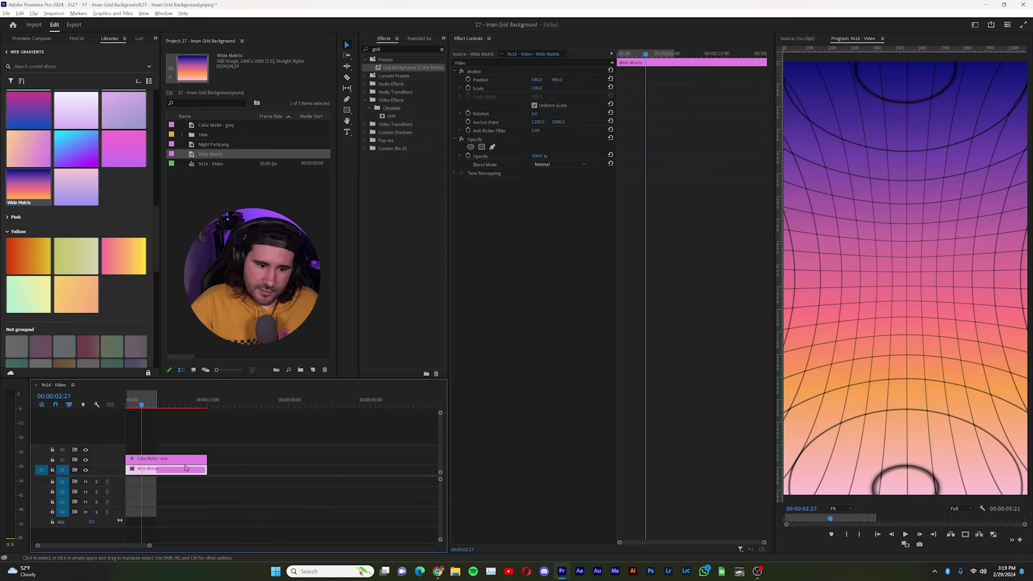
- Try the Overlay Blending Mode for the color matte's Grid effect and return it to None
{"action": "left_click", "coordinate": [172, 459]}
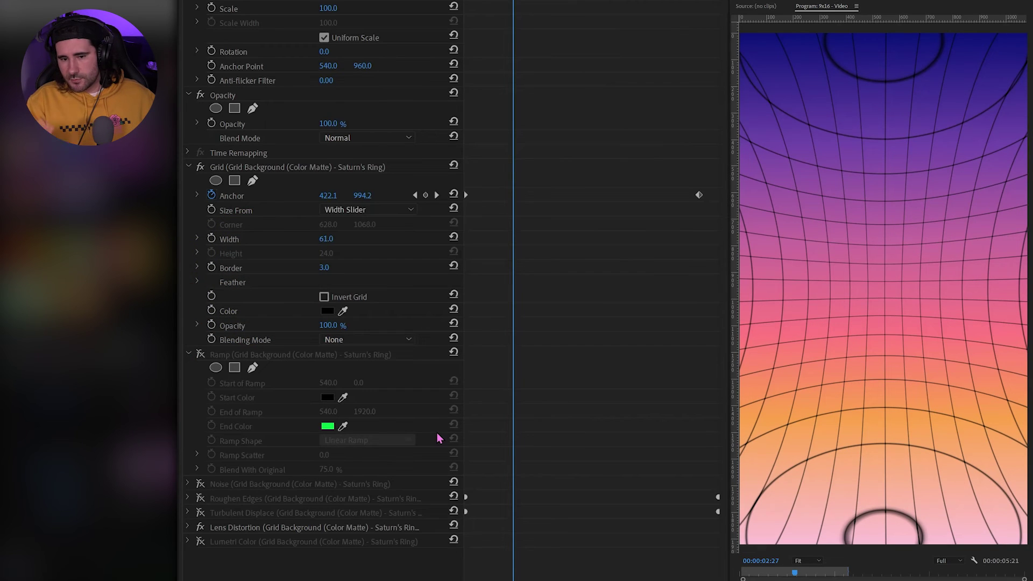
{"action": "left_click", "coordinate": [380, 337]}
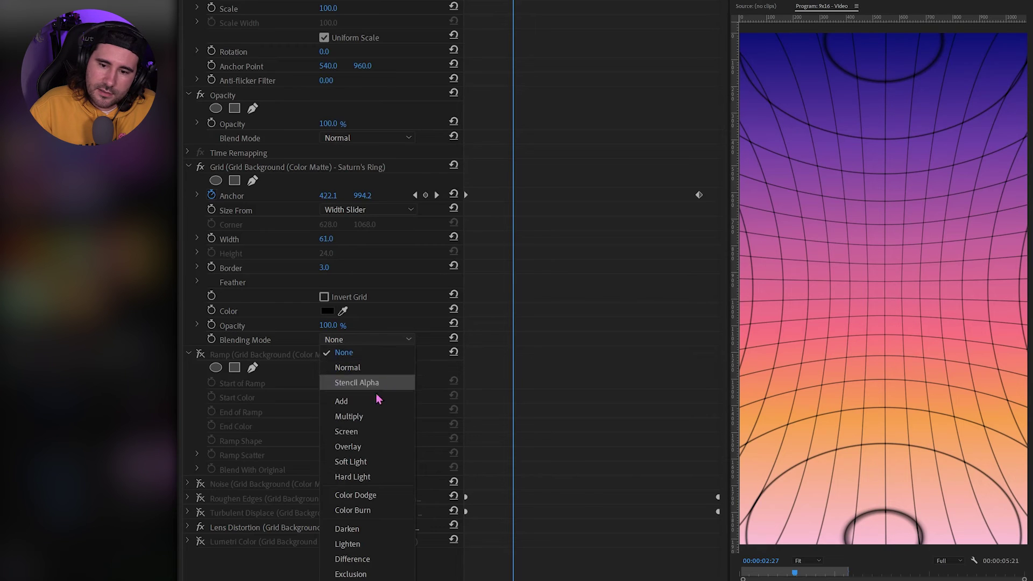
{"action": "left_click", "coordinate": [355, 447]}
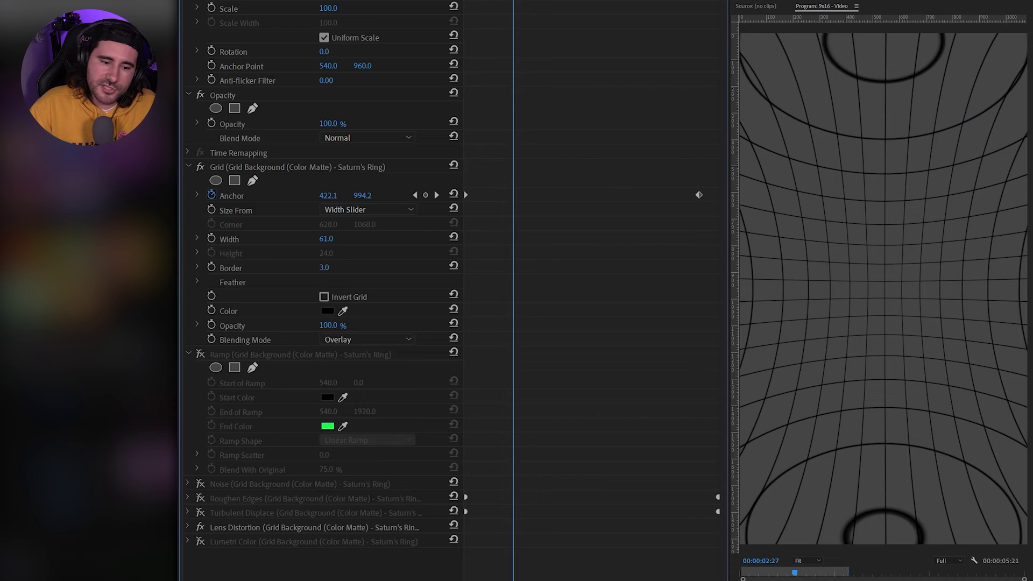
{"action": "left_click", "coordinate": [372, 340]}
{"action": "left_click", "coordinate": [344, 353]}
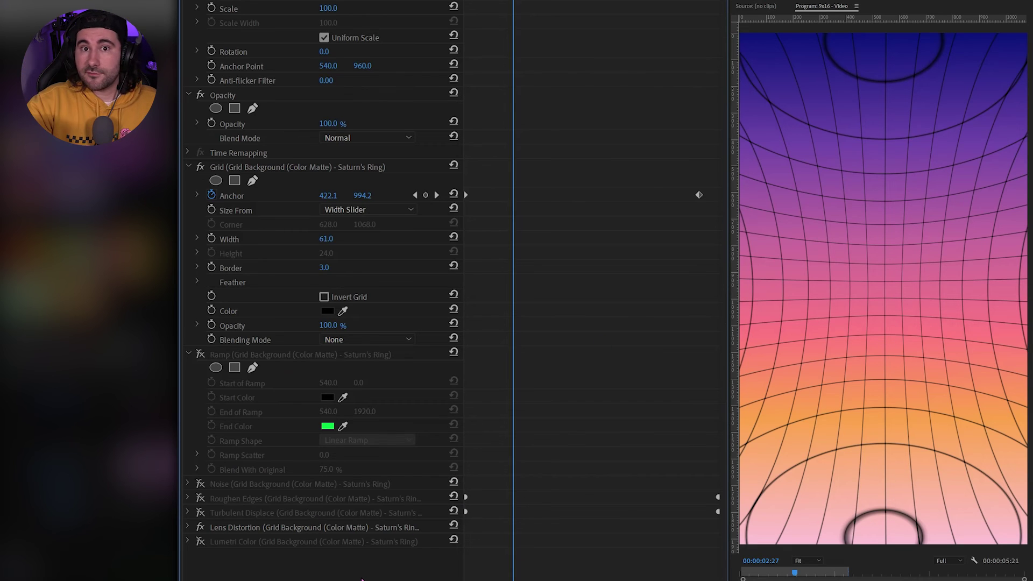
- Copy the Lumetri Color effect from the color matte to the Wide Matrix clip, leaving it disabled on the matte
{"action": "left_click", "coordinate": [199, 542]}
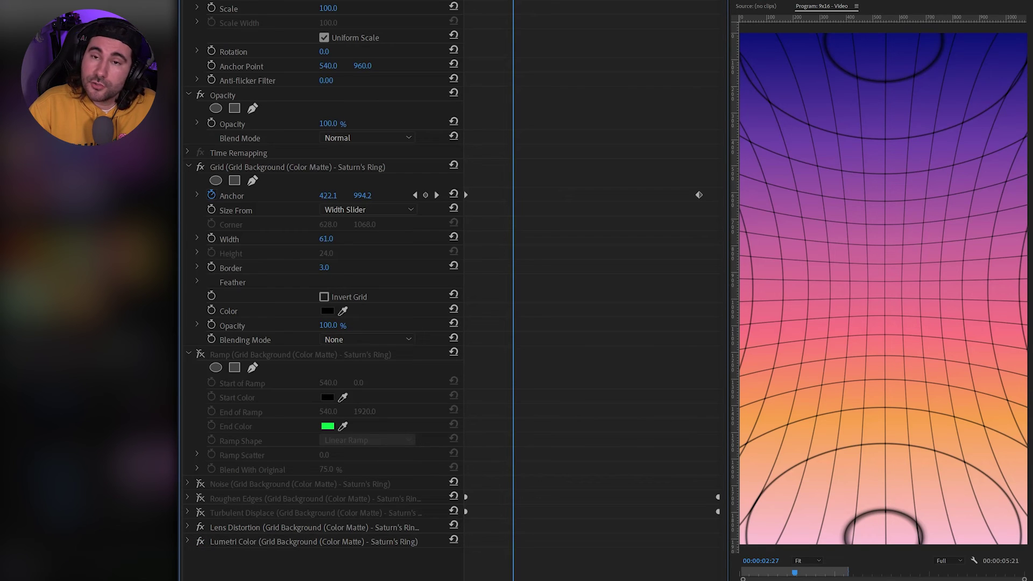
{"action": "left_click", "coordinate": [288, 541]}
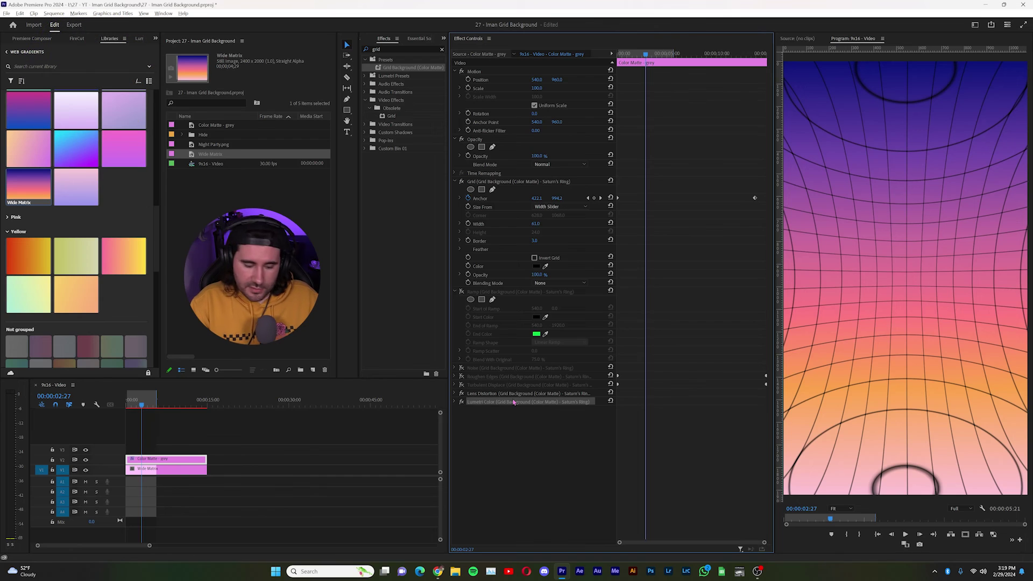
{"action": "left_click", "coordinate": [461, 401]}
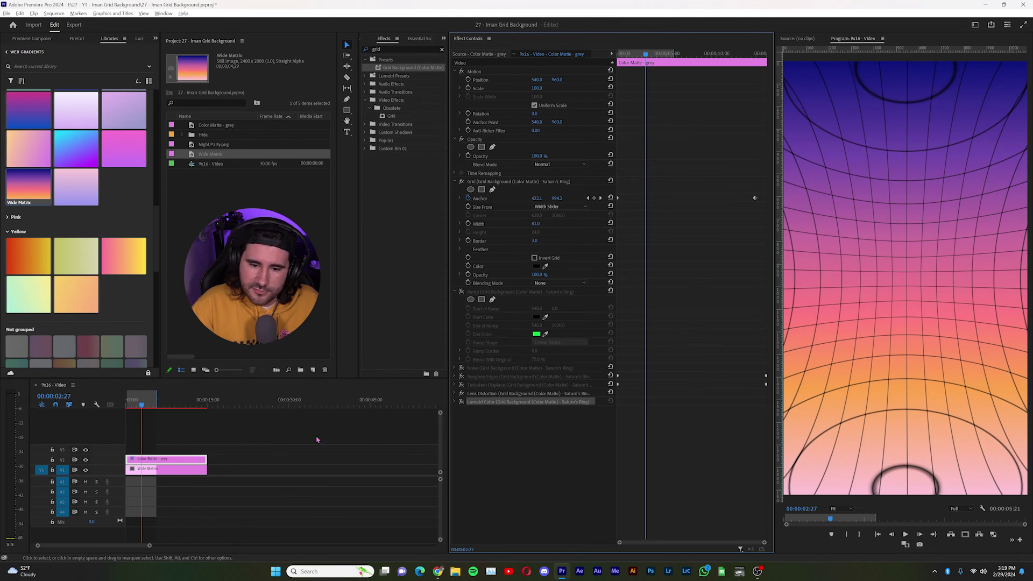
{"action": "left_click", "coordinate": [171, 474]}
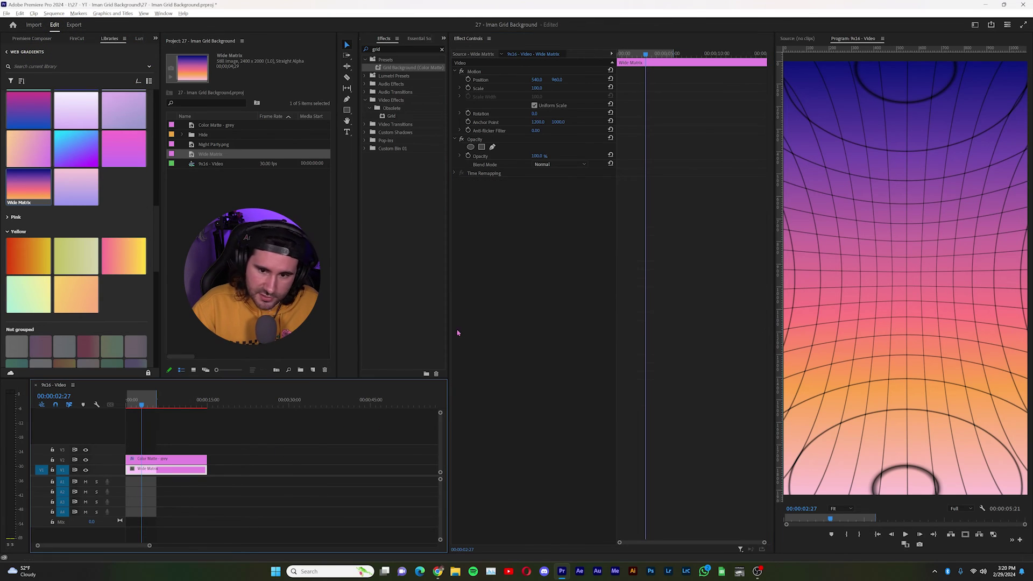
{"action": "right_click", "coordinate": [491, 250]}
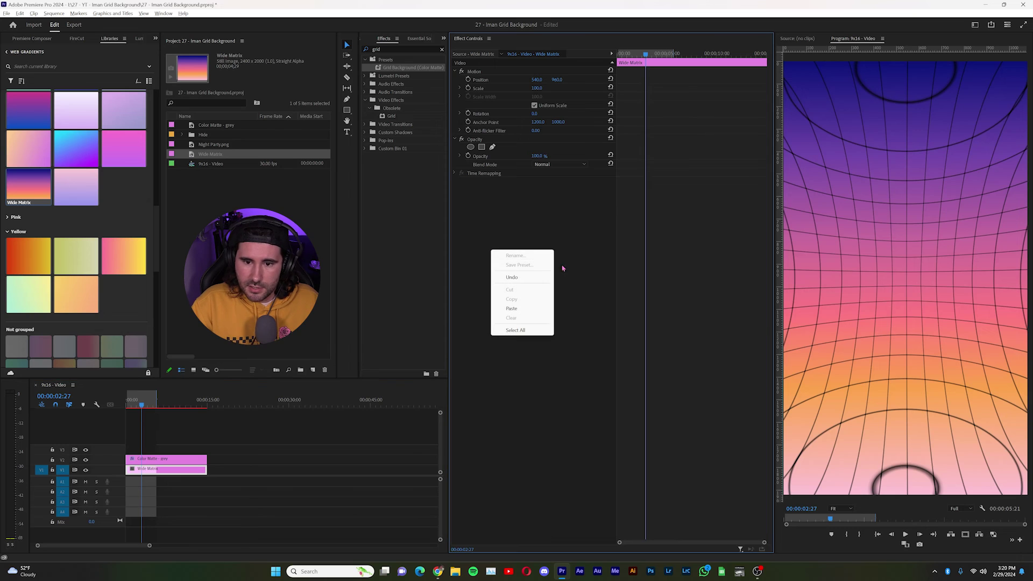
{"action": "left_click", "coordinate": [525, 308]}
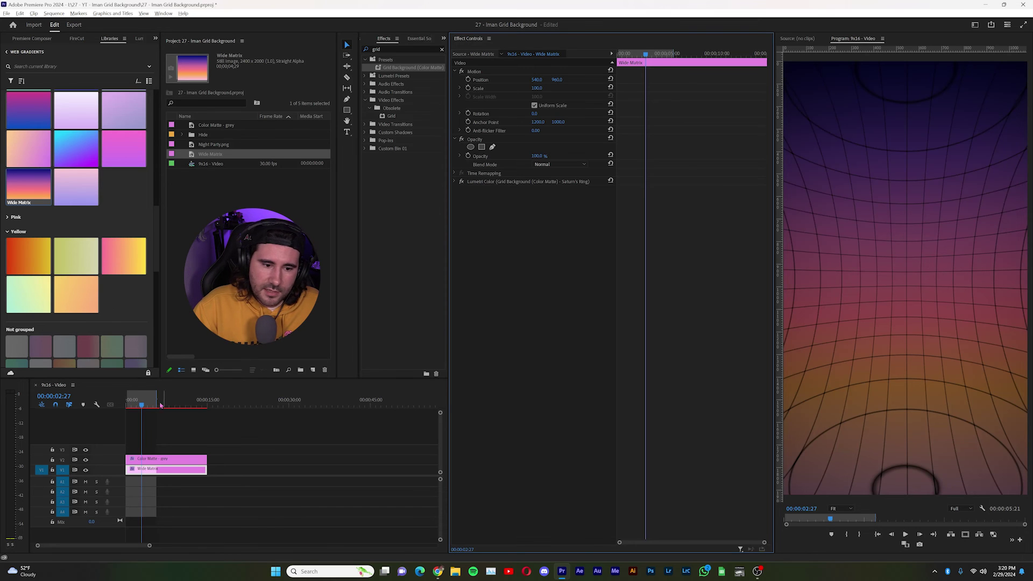
- Turn on Invert Grid for the color matte and play the sequence from its start
{"action": "left_click_drag", "start_coordinate": [141, 404], "coordinate": [117, 401]}
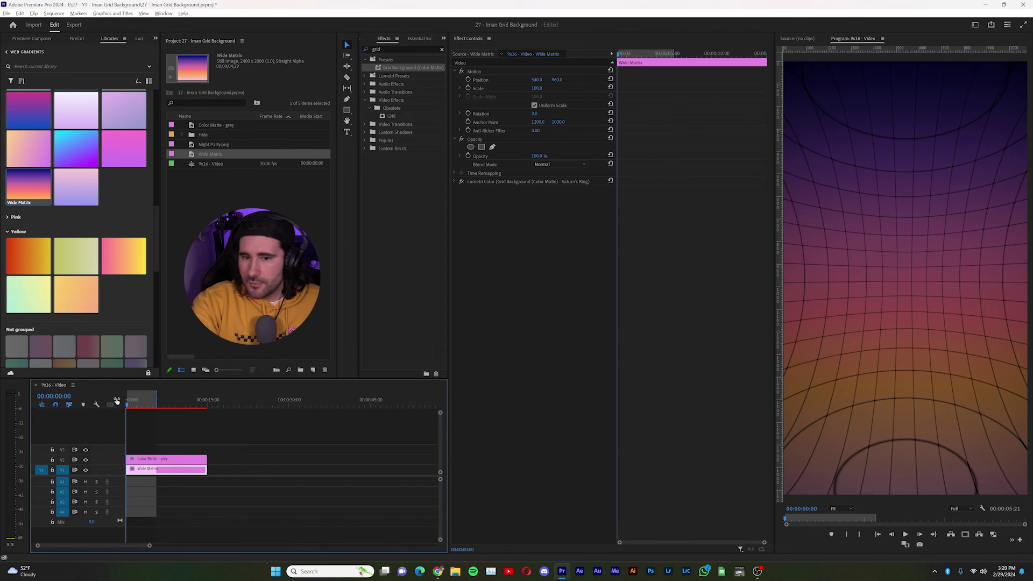
{"action": "left_click", "coordinate": [166, 459]}
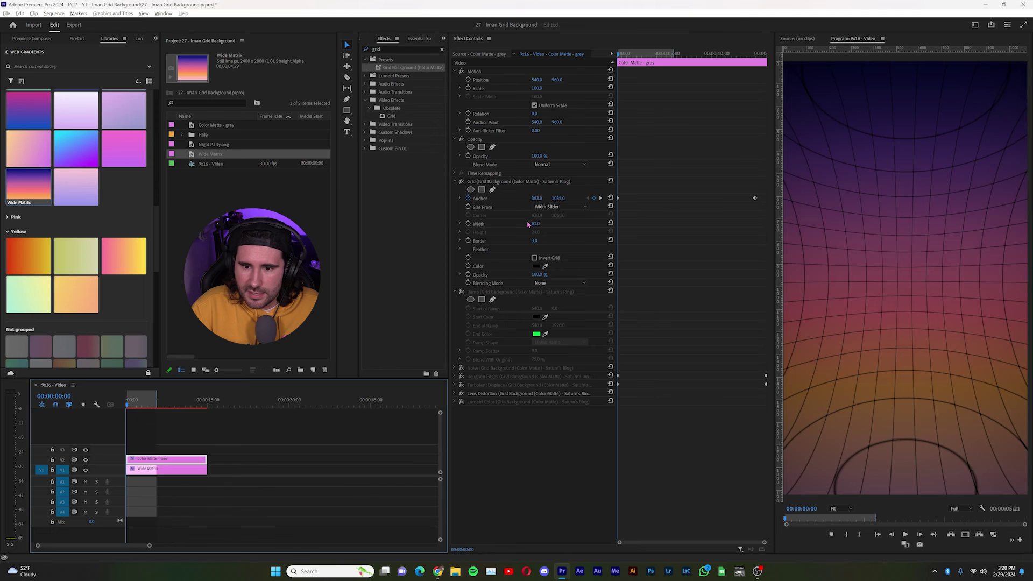
{"action": "left_click", "coordinate": [535, 258]}
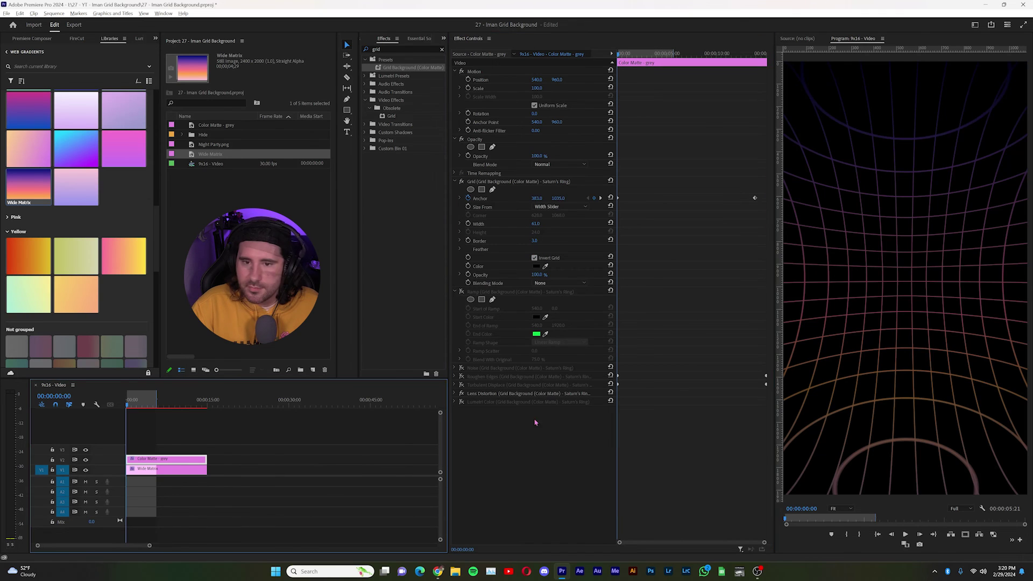
{"action": "left_click", "coordinate": [284, 450]}
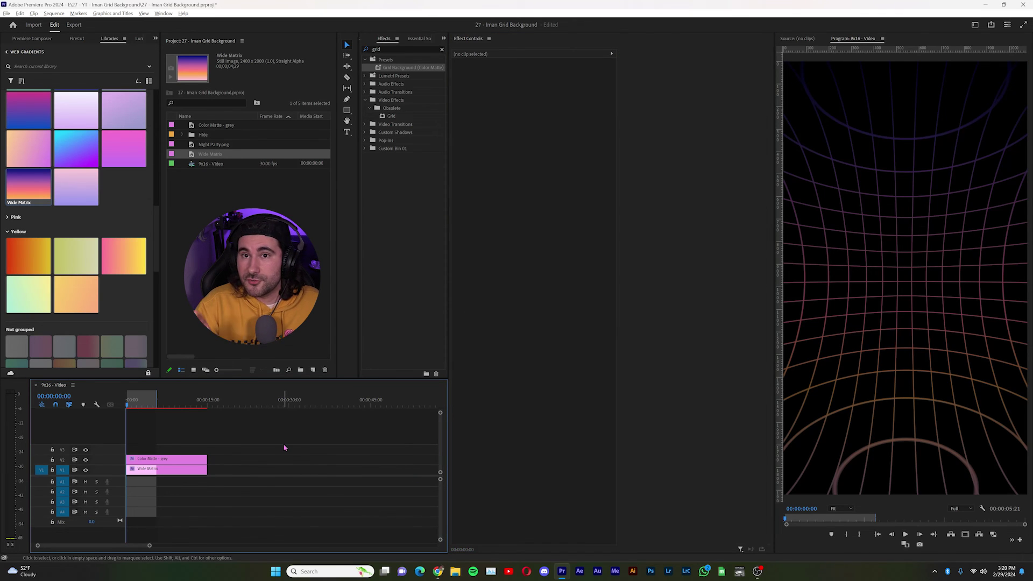
{"action": "key", "text": "space"}
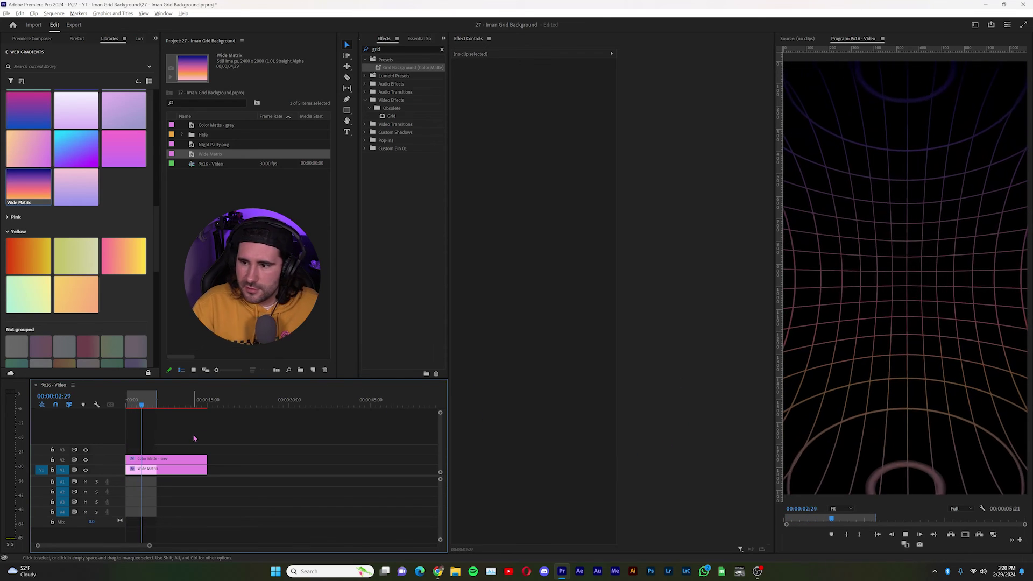
- Try the Turbulent Displace effect on the color matte, preview it from the sequence start, and disable it again
{"action": "key", "text": "space"}
{"action": "key", "text": "d"}
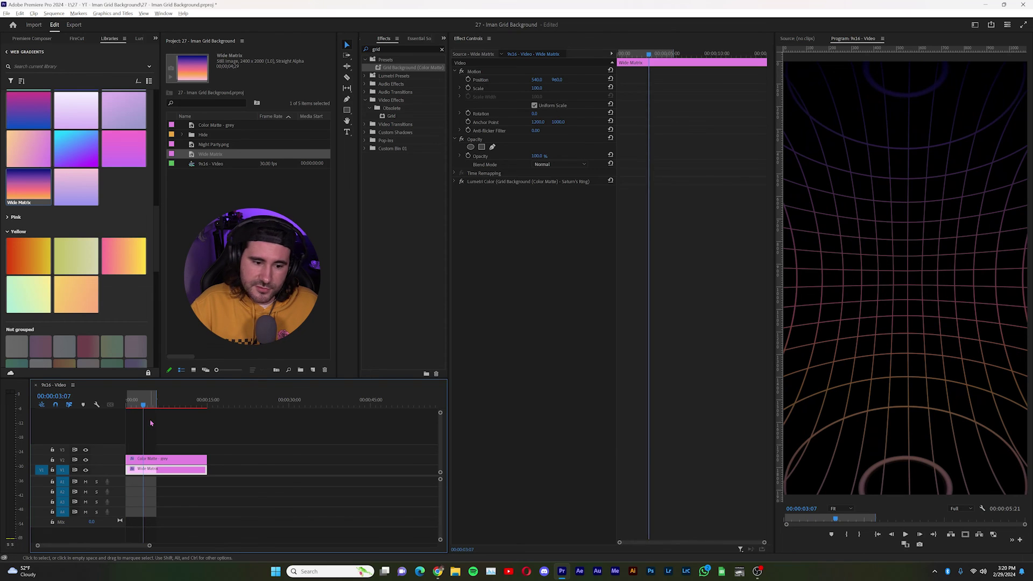
{"action": "left_click", "coordinate": [175, 458]}
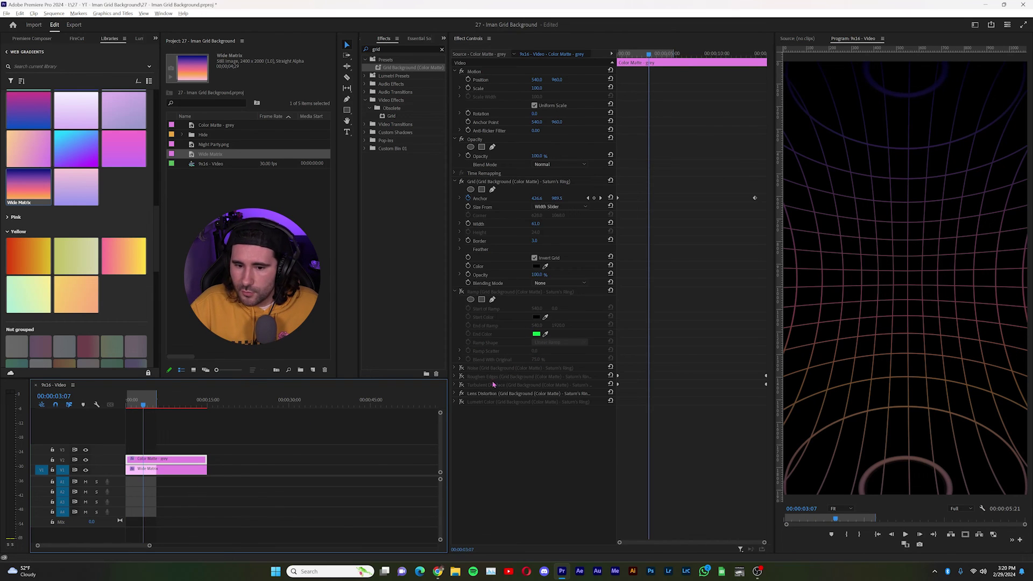
{"action": "left_click", "coordinate": [461, 384]}
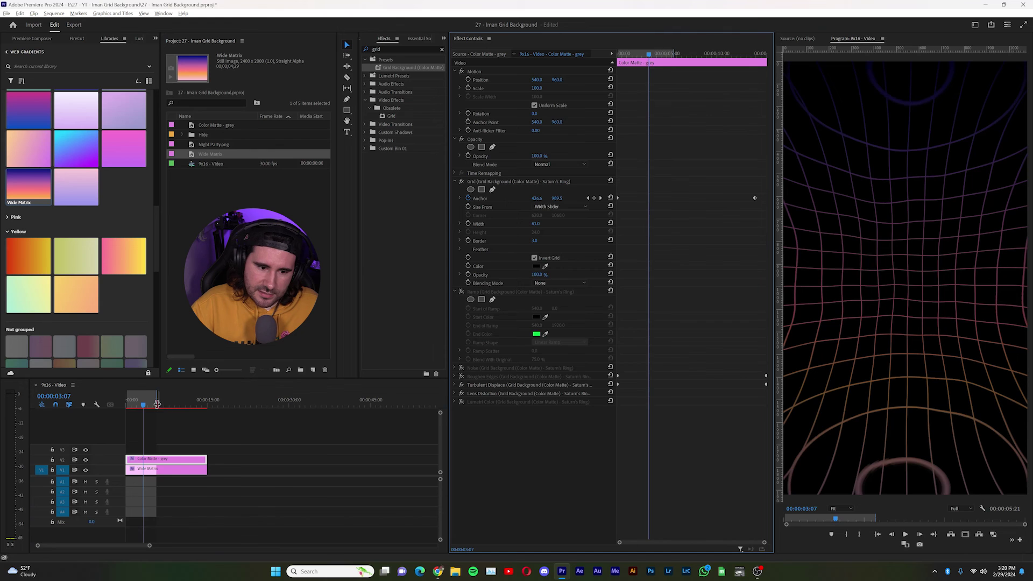
{"action": "key", "text": "Home"}
{"action": "key", "text": "space"}
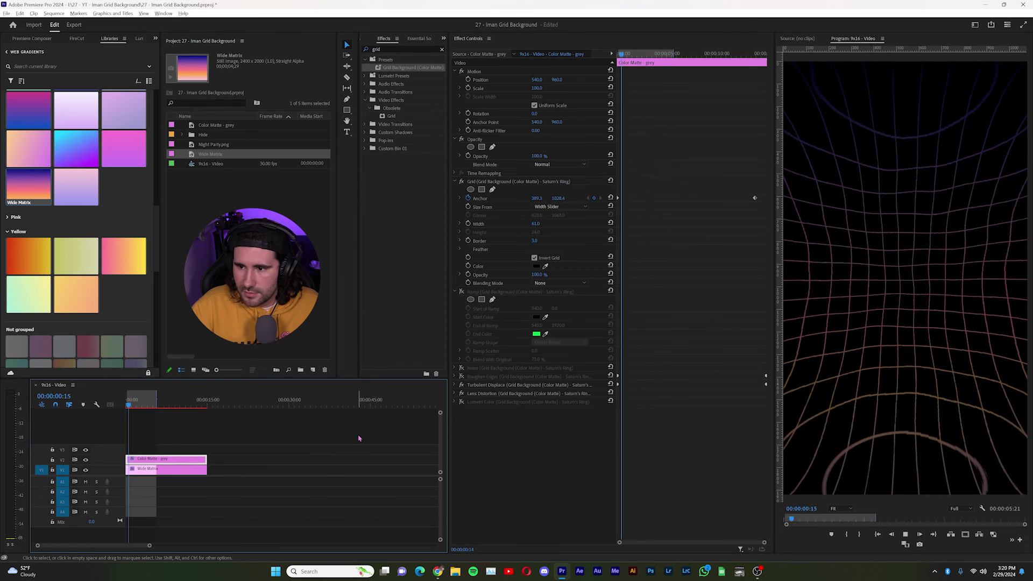
{"action": "key", "text": "space"}
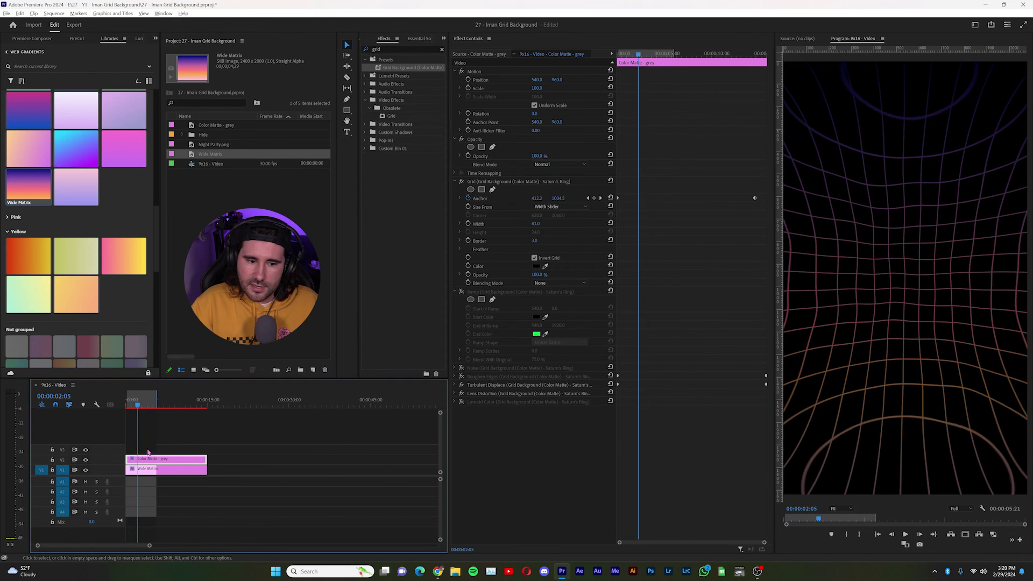
{"action": "left_click", "coordinate": [461, 386]}
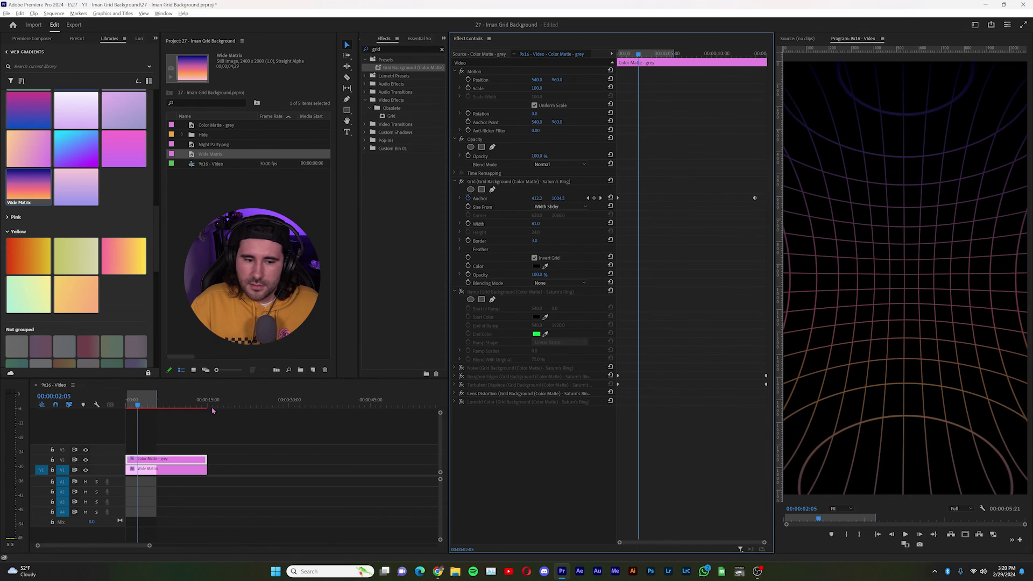
{"action": "key", "text": "Home"}
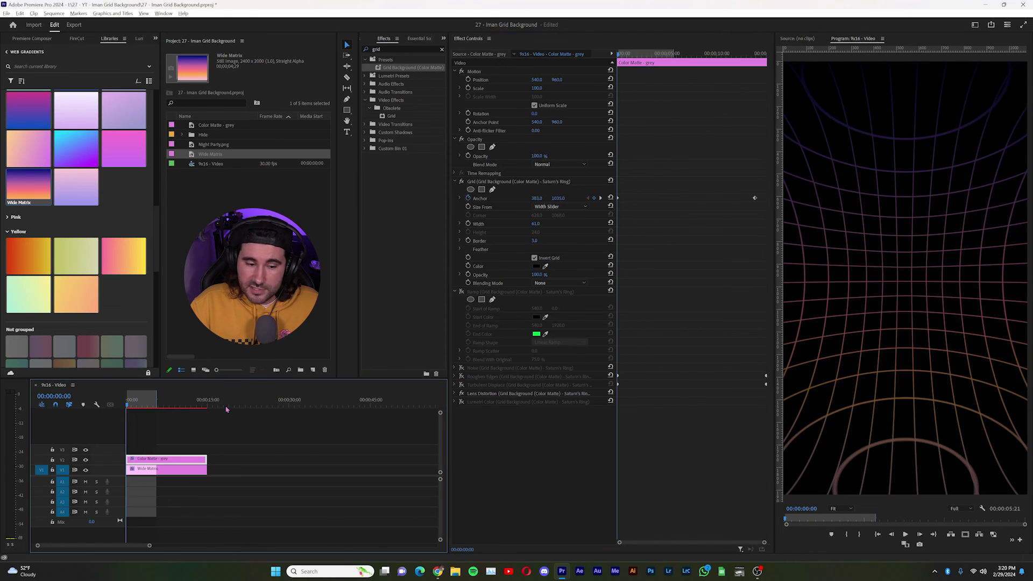
- Duplicate the Lumetri Color effect on the Wide Matrix clip, keeping two copies in total, and scrub the start of the sequence
{"action": "left_click", "coordinate": [173, 469]}
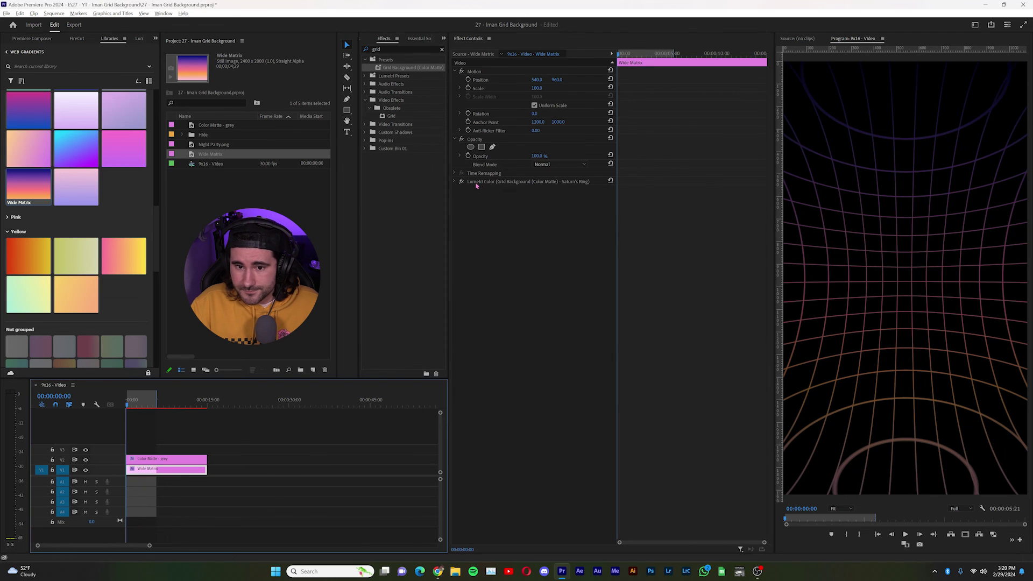
{"action": "left_click", "coordinate": [476, 184]}
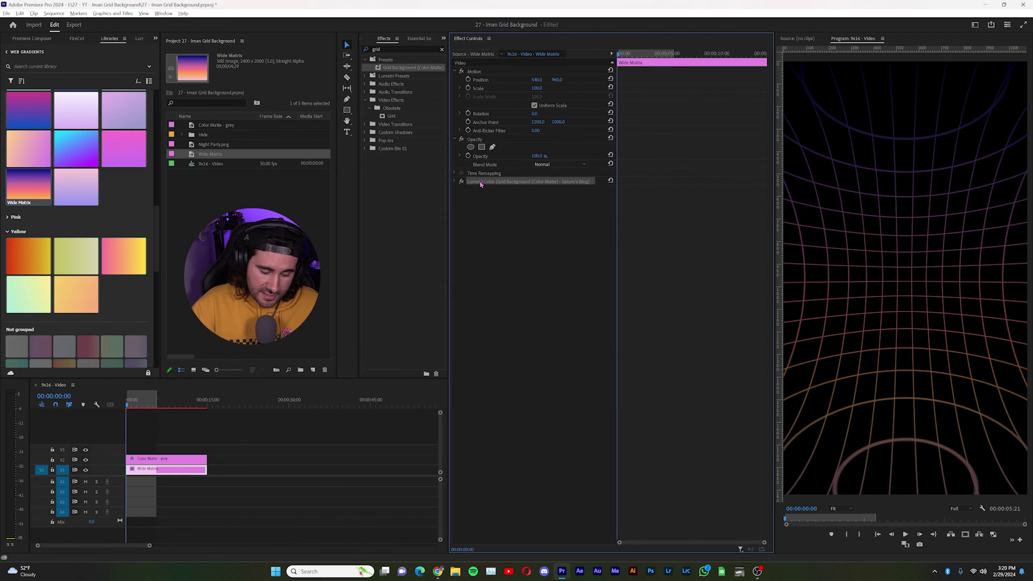
{"action": "key", "text": "ctrl+c"}
{"action": "key", "text": "ctrl+v"}
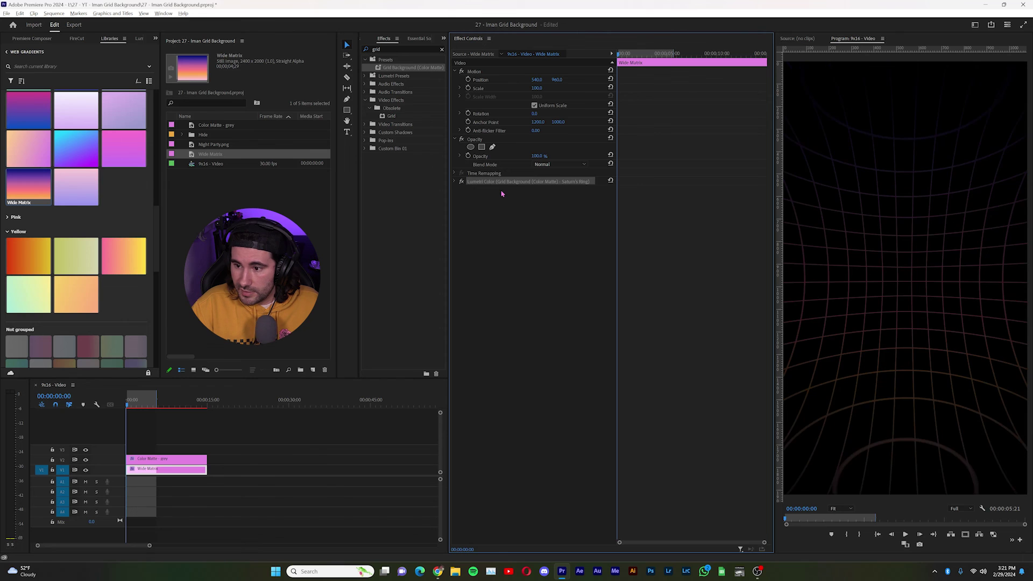
{"action": "key", "text": "ctrl+v"}
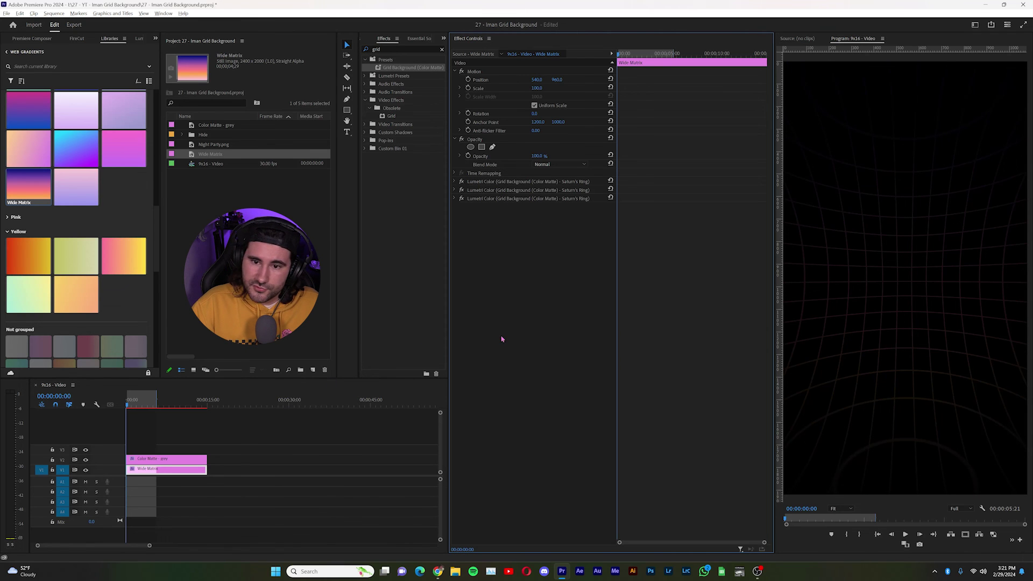
{"action": "key", "text": "Delete"}
{"action": "left_click", "coordinate": [144, 406]}
{"action": "left_click_drag", "start_coordinate": [143, 406], "coordinate": [123, 406]}
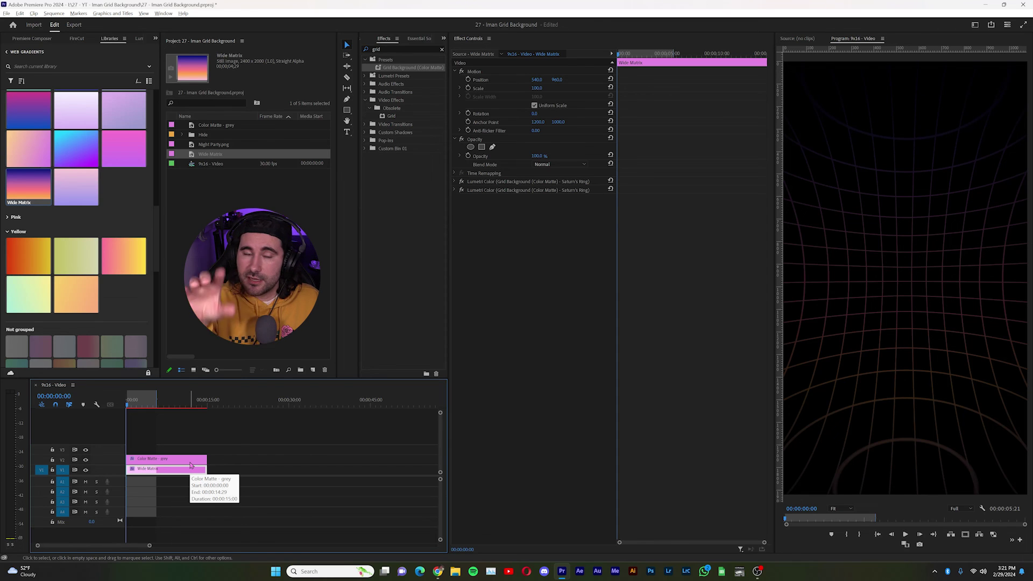
- Turn off Invert Grid for the color matte's Grid effect
{"action": "left_click", "coordinate": [163, 460]}
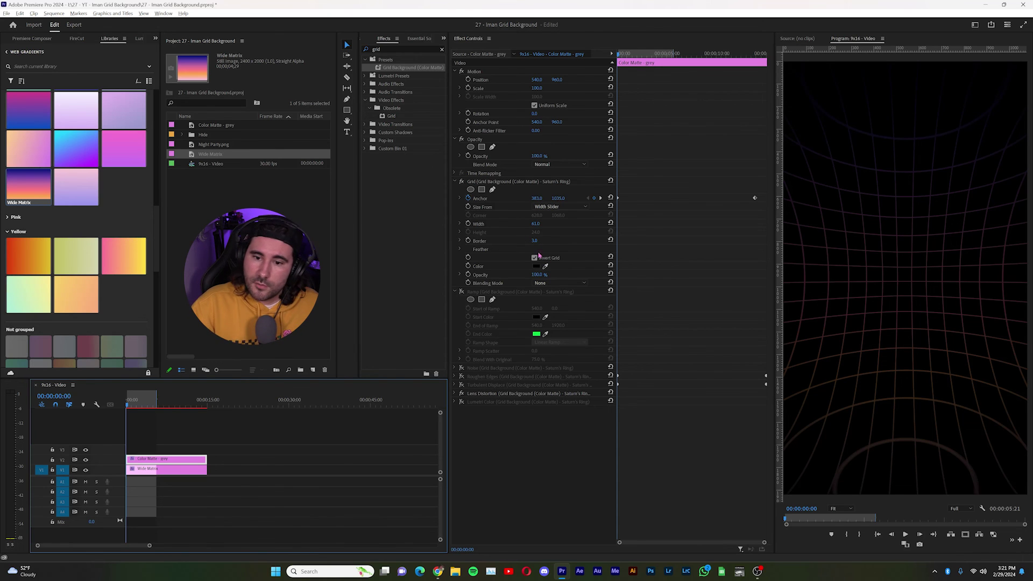
{"action": "left_click", "coordinate": [535, 258]}
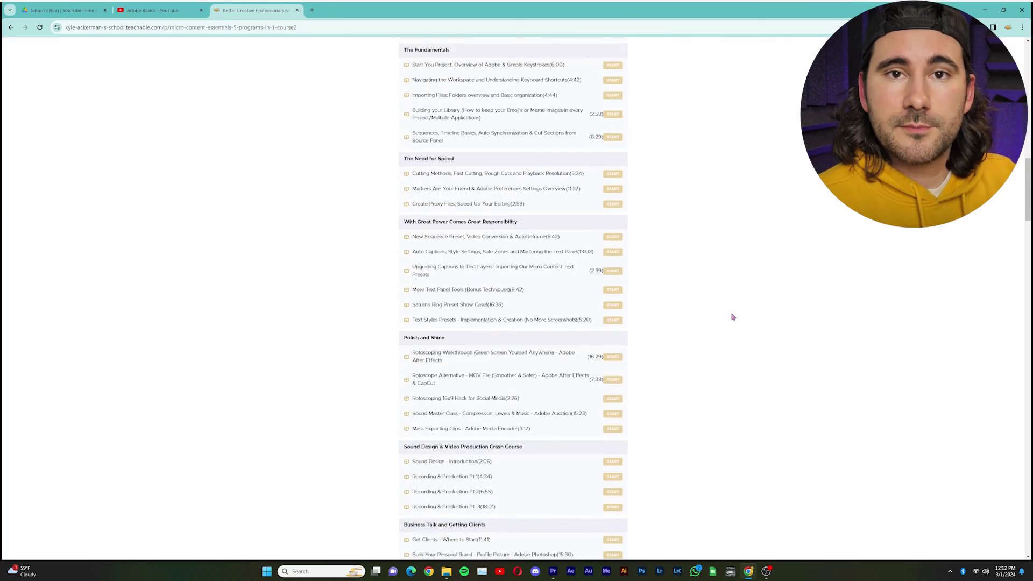
{"action": "scroll", "coordinate": [731, 318], "scroll_direction": "down", "scroll_amount": 10}
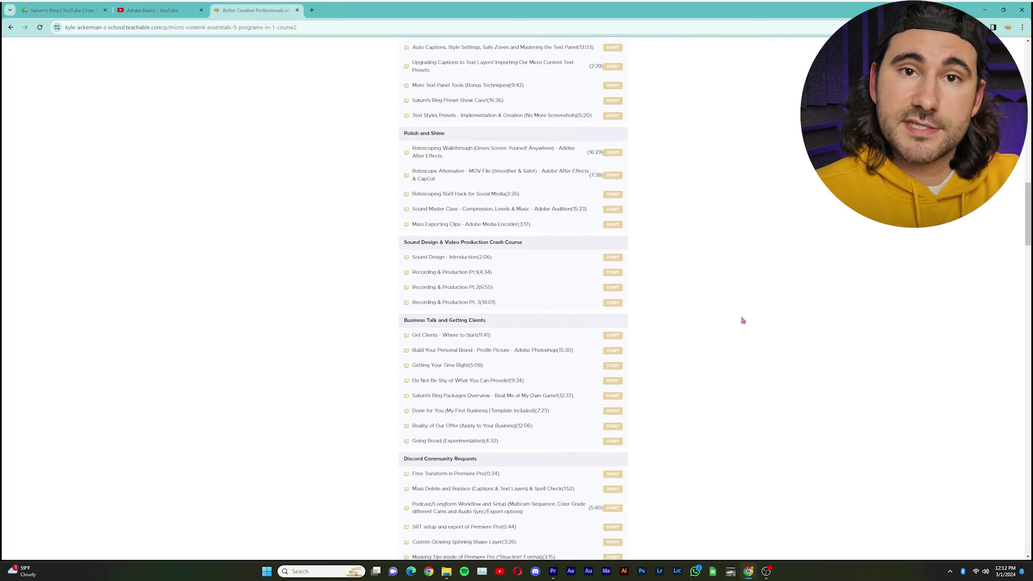